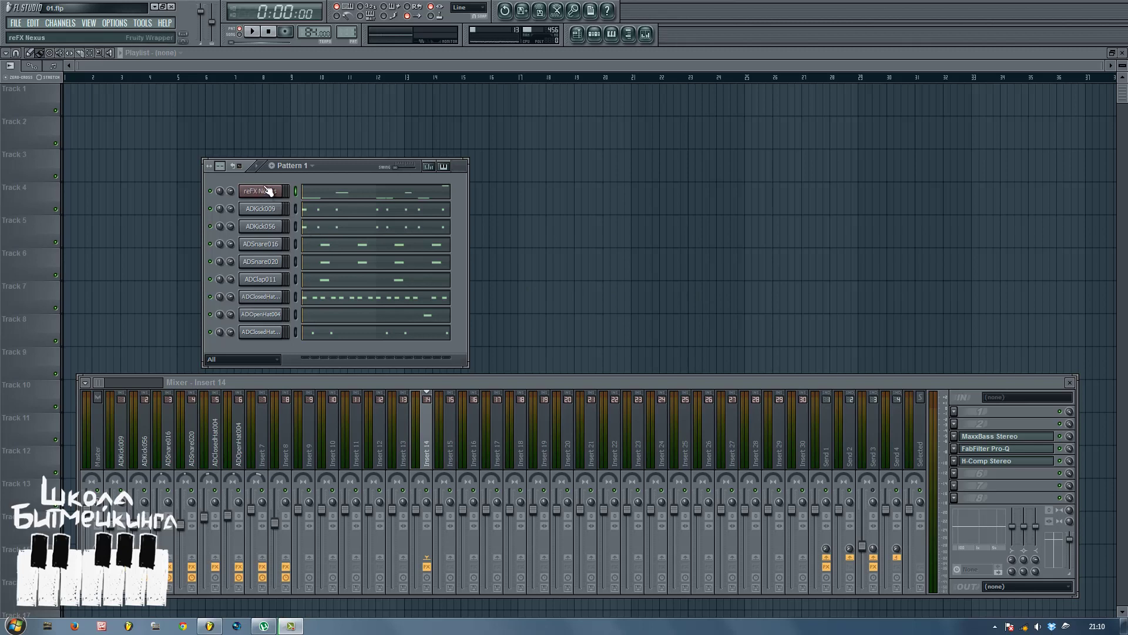
Play the pattern through once and insert a Bass-Station-Stereo synth channel above reFX Nexus.
left_click(257, 33)
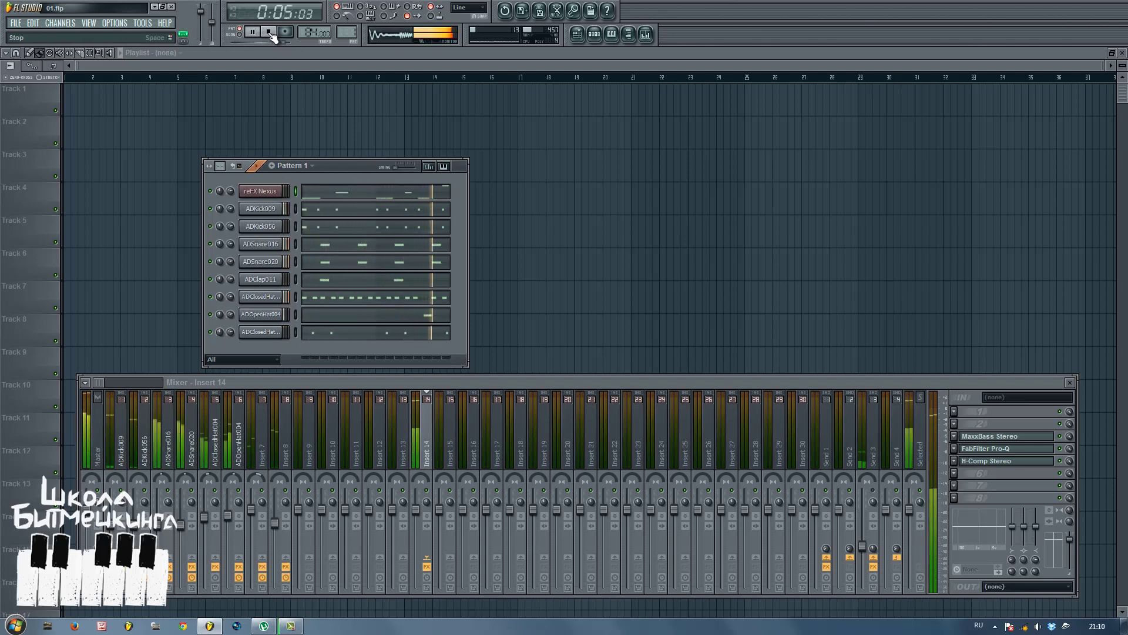
left_click(270, 35)
right_click(273, 192)
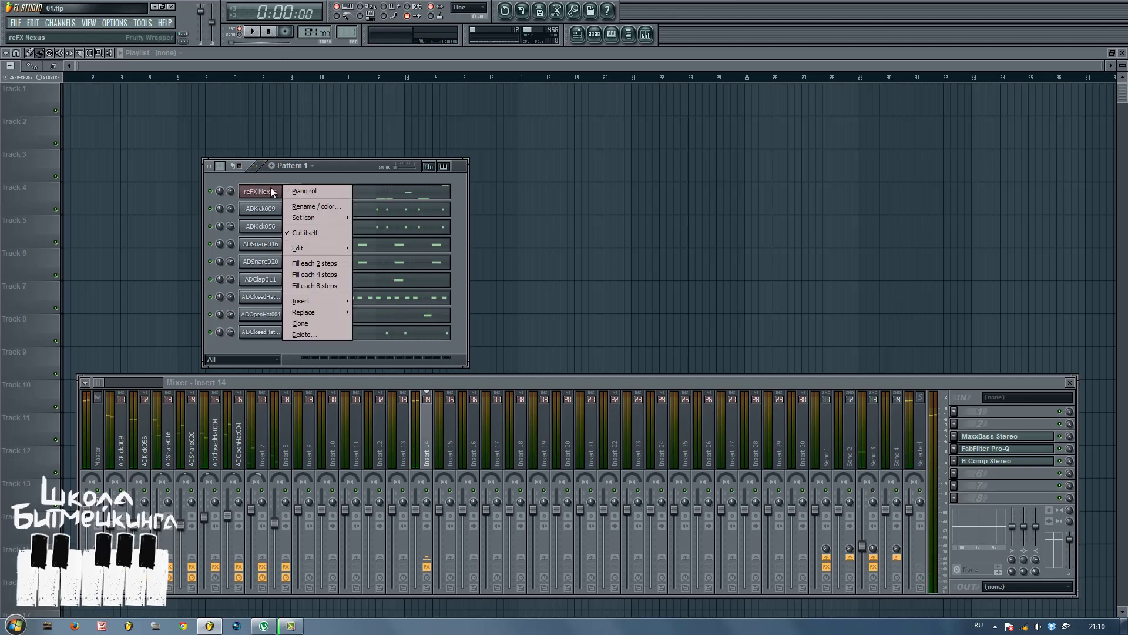
right_click(271, 189)
right_click(269, 189)
mouse_move(319, 296)
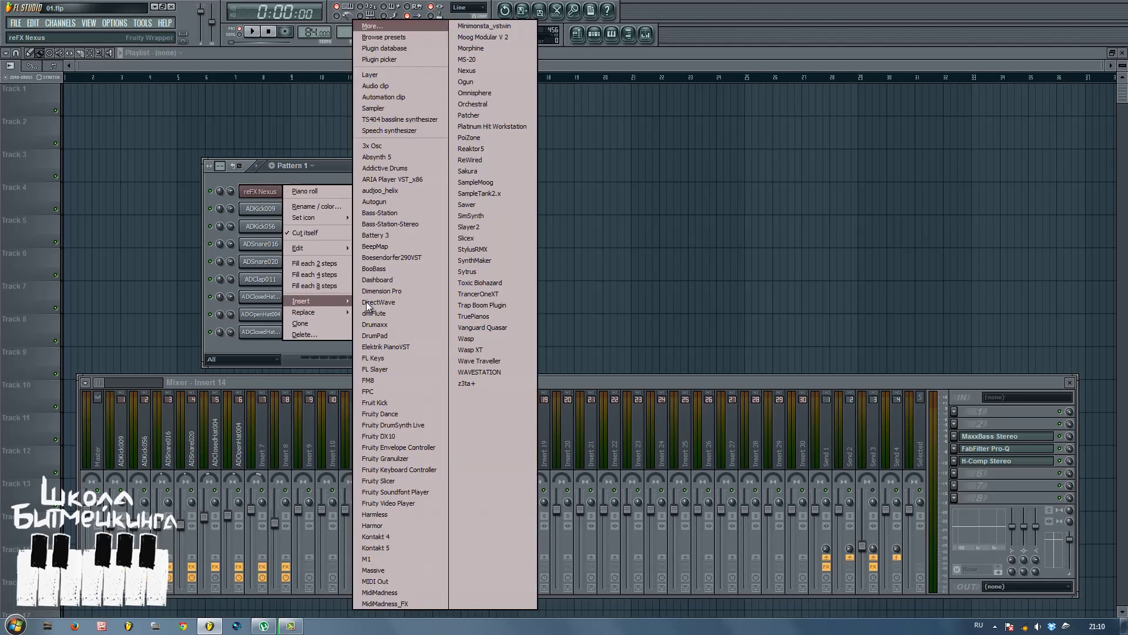
left_click(395, 224)
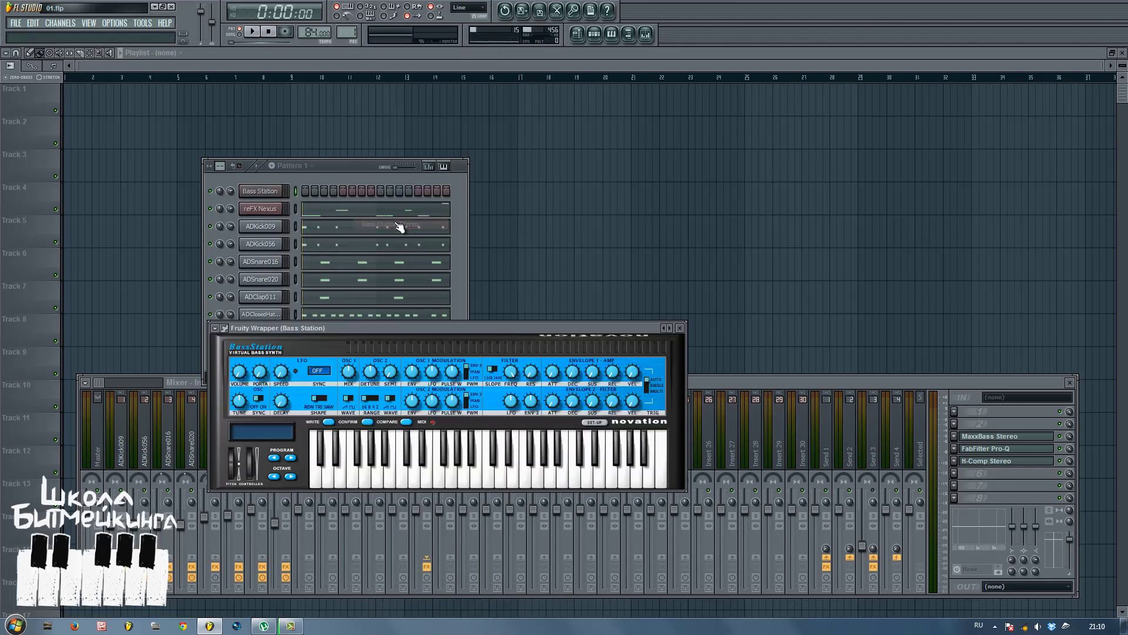
left_click_drag(344, 329, 430, 234)
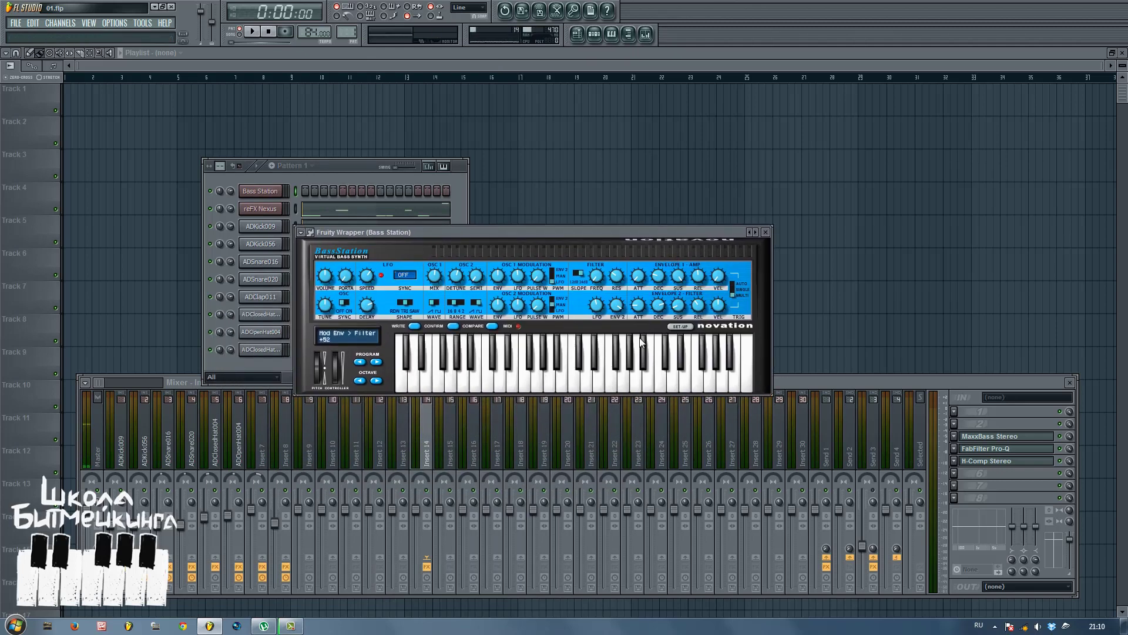
Load the Bootit Bass preset in the Bass Station synth and bring its keyboard forward to audition notes.
left_click(754, 231)
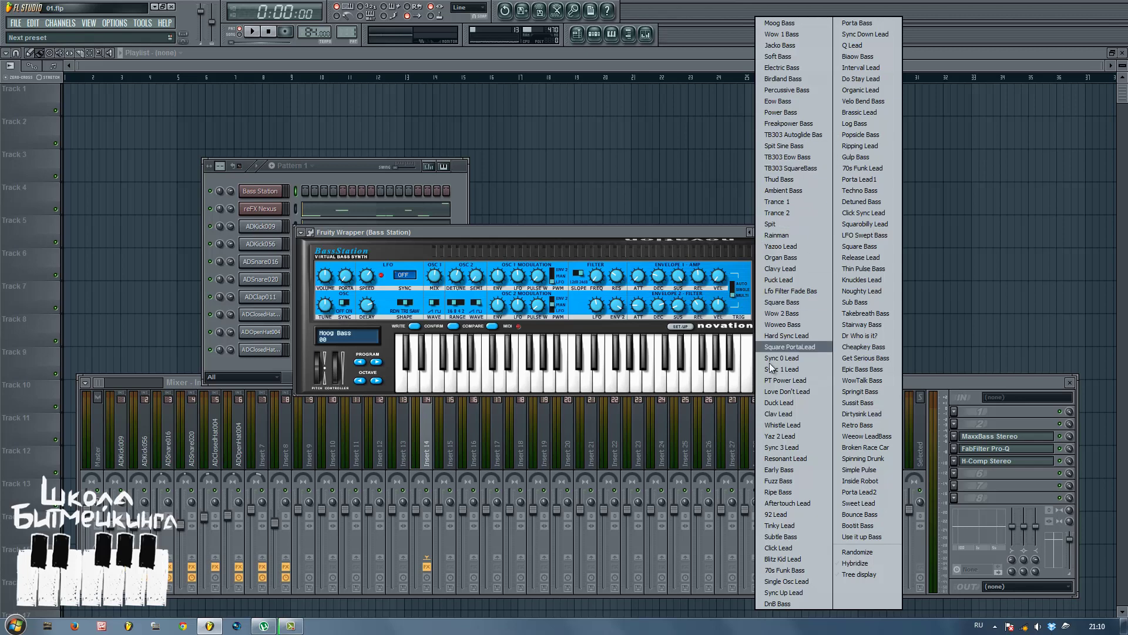
left_click(862, 525)
left_click(675, 398)
left_click(664, 393)
left_click_drag(652, 379, 642, 375)
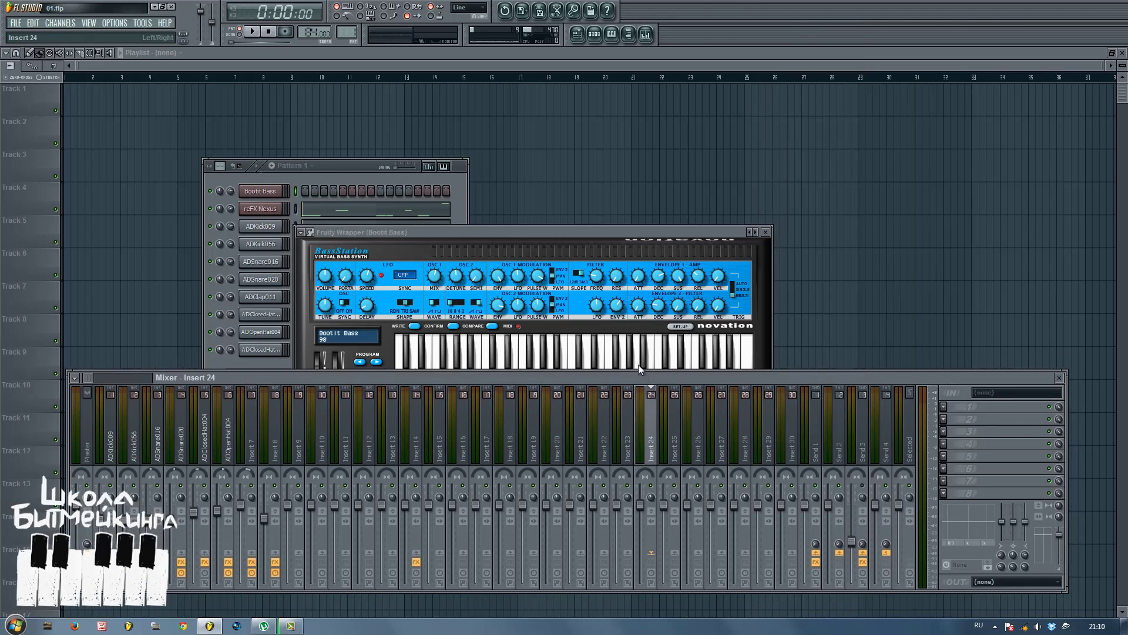
left_click(635, 364)
left_click(583, 373)
left_click(487, 376)
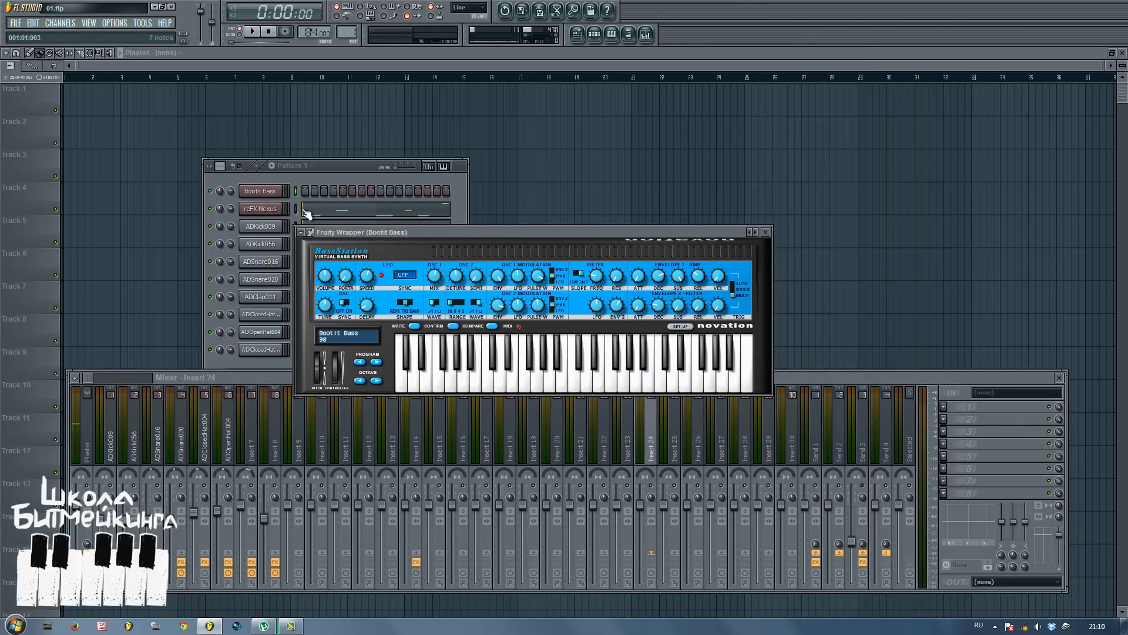
Route the Bootit Bass channel to mixer insert 14 and audition a note through it.
left_click(265, 193)
left_click_drag(620, 101, 633, 70)
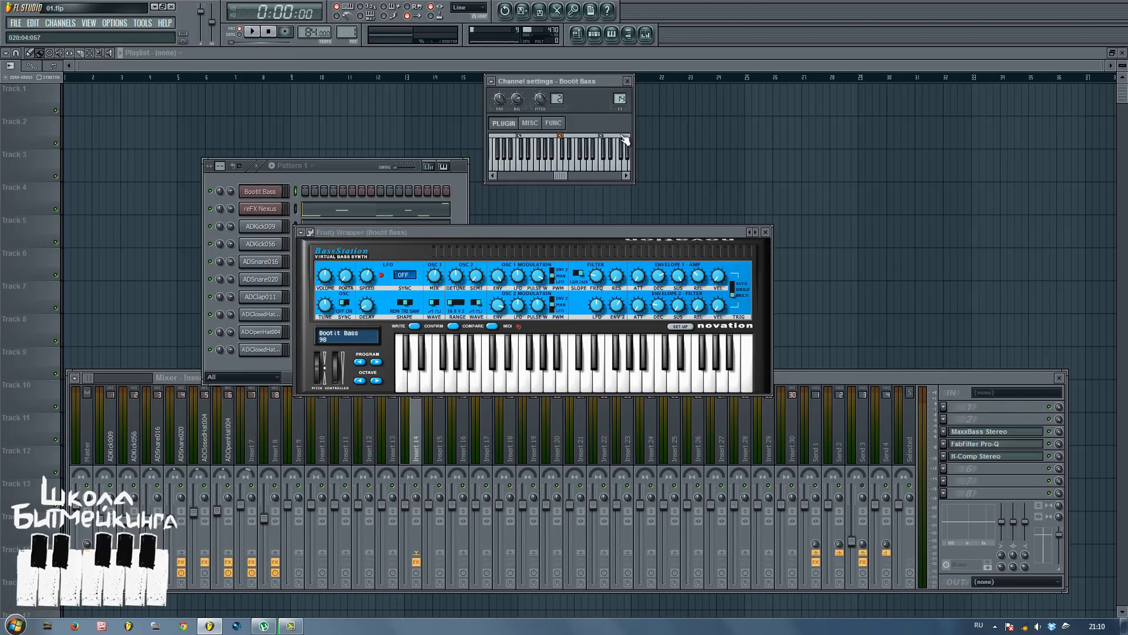
left_click(527, 381)
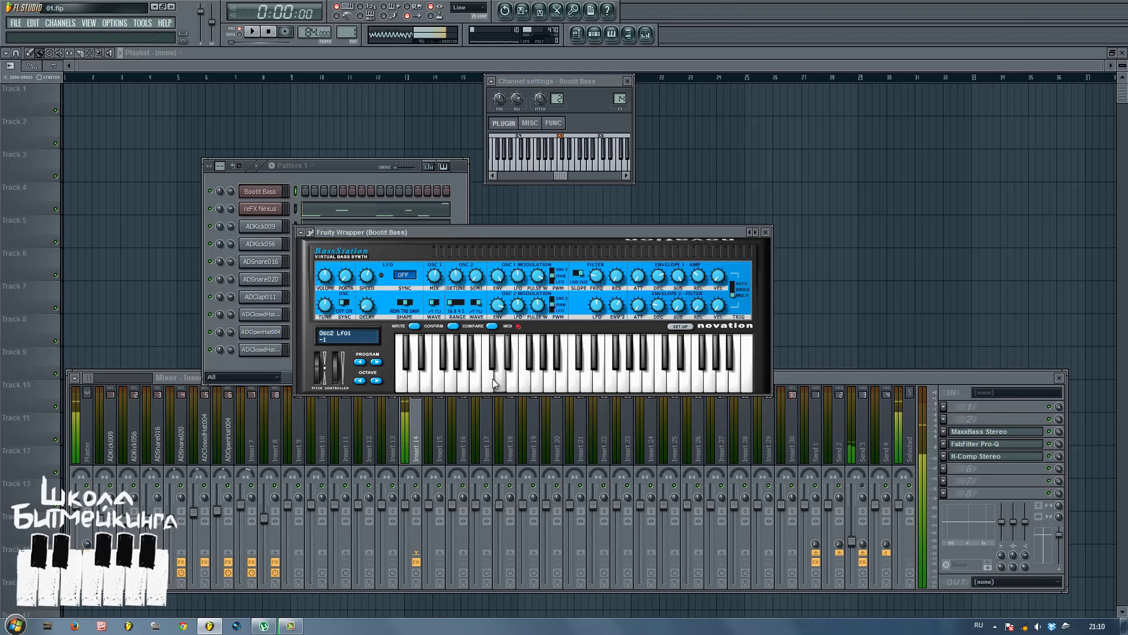
Cut the reFX Nexus notes, paste them into both the Bootit Bass and reFX Nexus channels, and play the pattern.
left_click(360, 173)
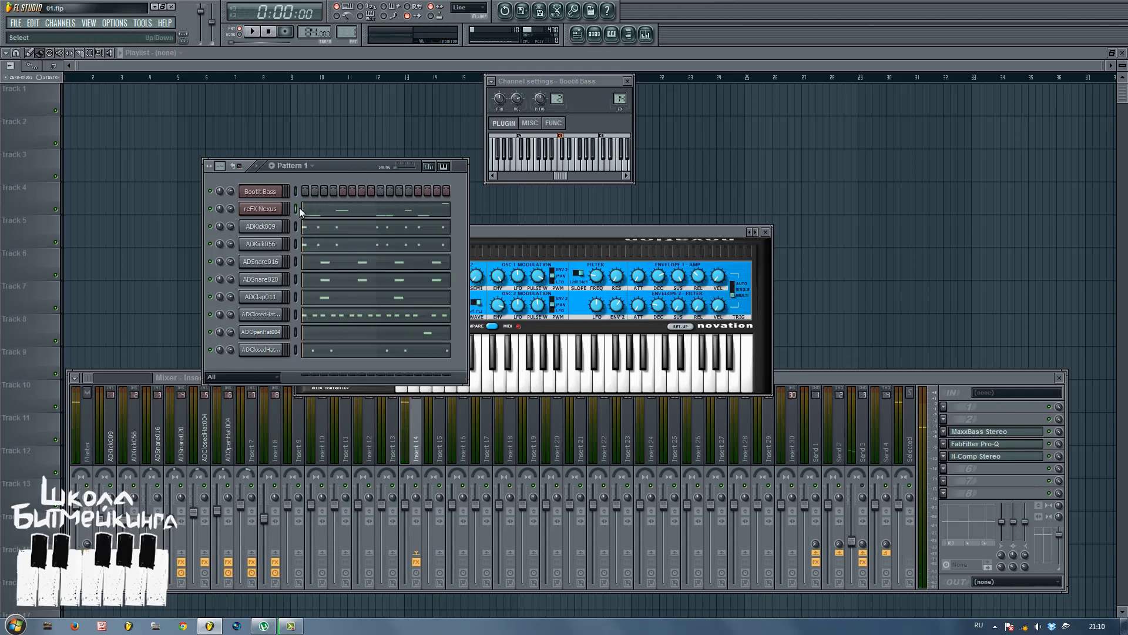
key("ctrl+x")
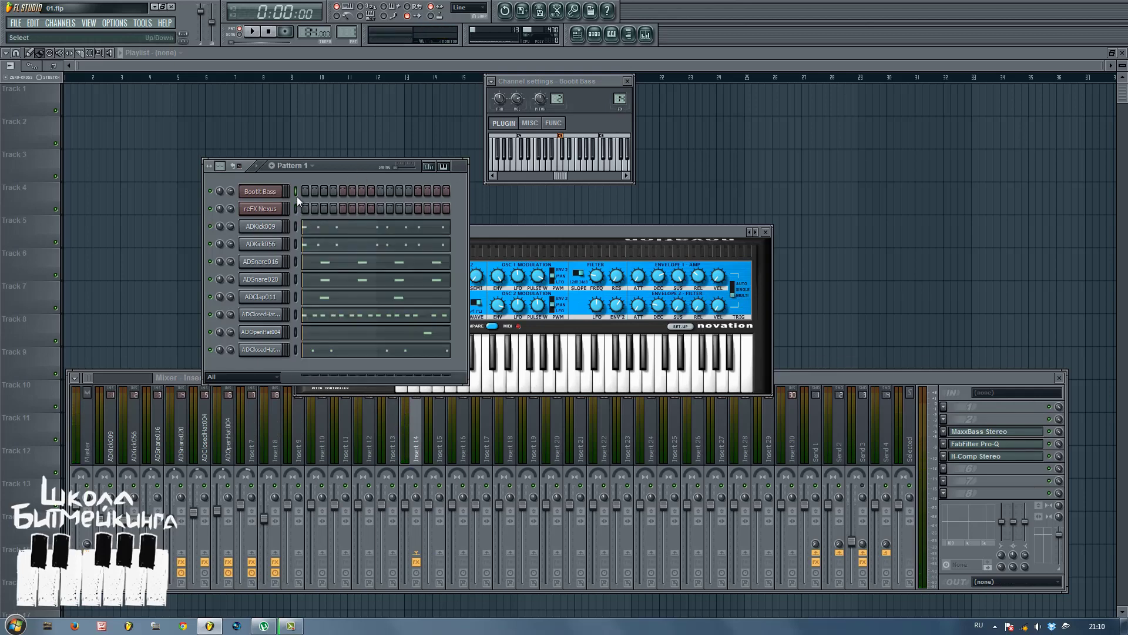
key("ctrl+v")
key("space")
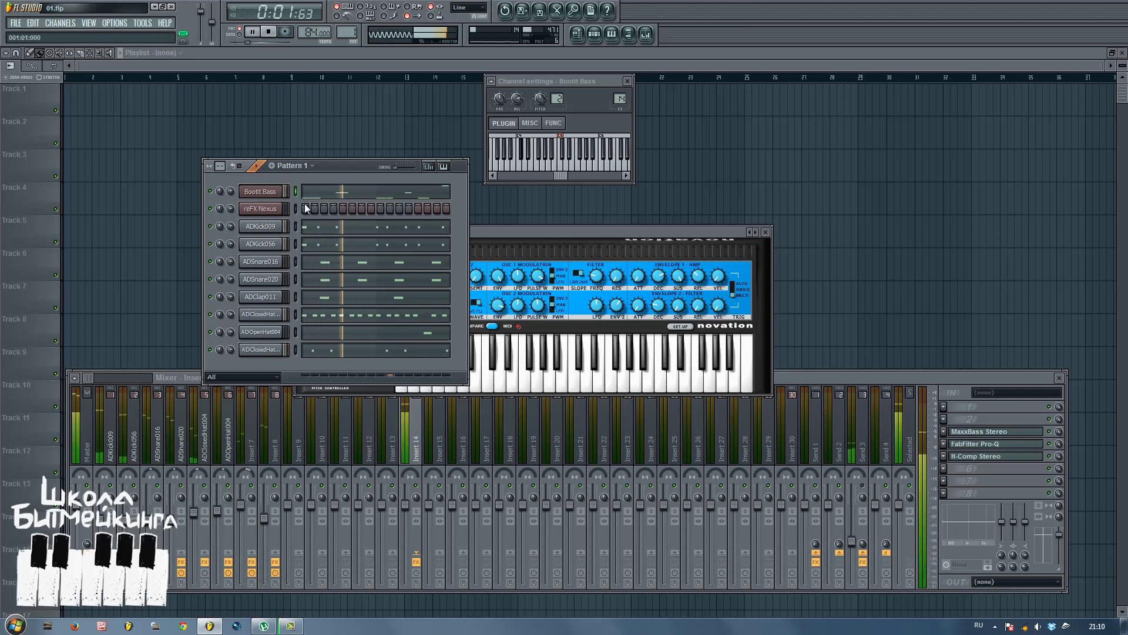
left_click(295, 209)
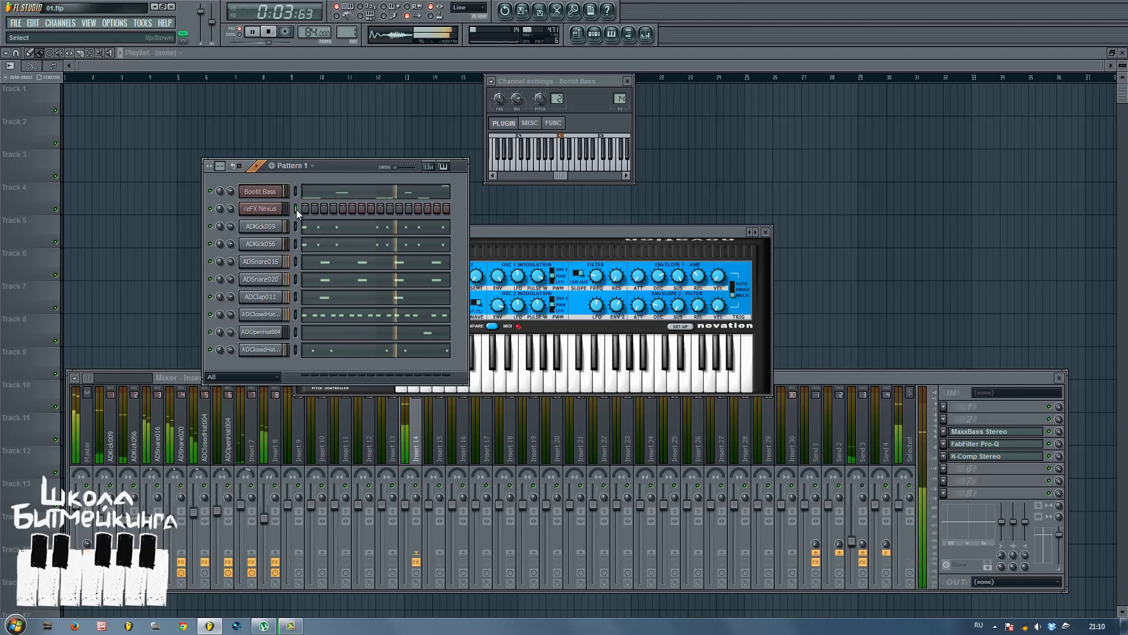
key("ctrl+v")
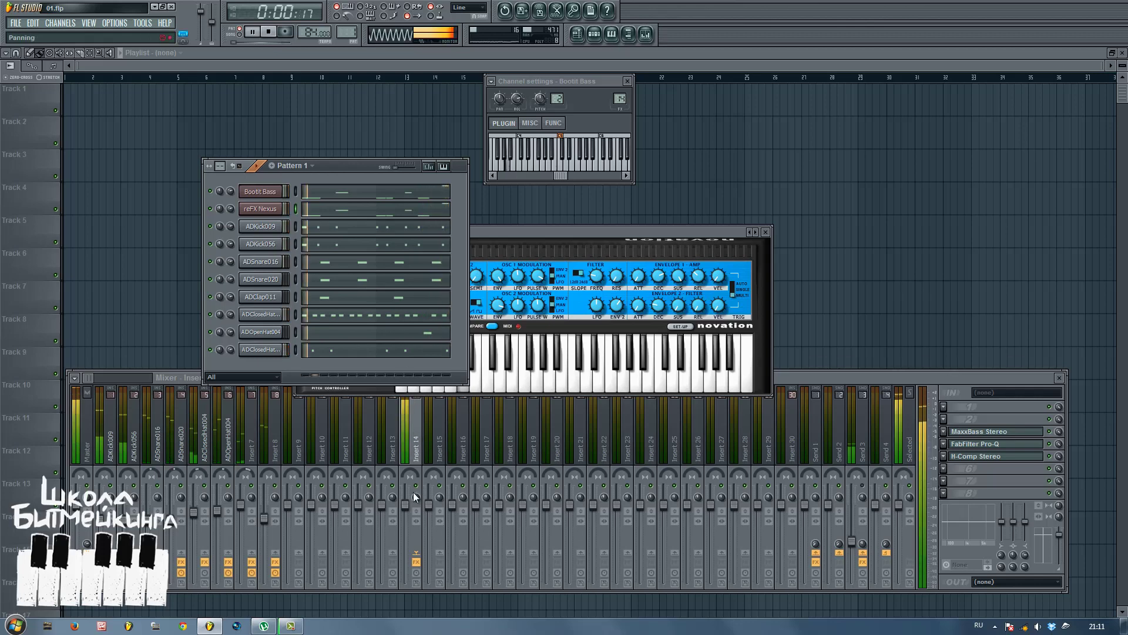
Mute the reFX Nexus channel and reopen the Bootit Bass synth with playback stopped.
left_click(415, 452)
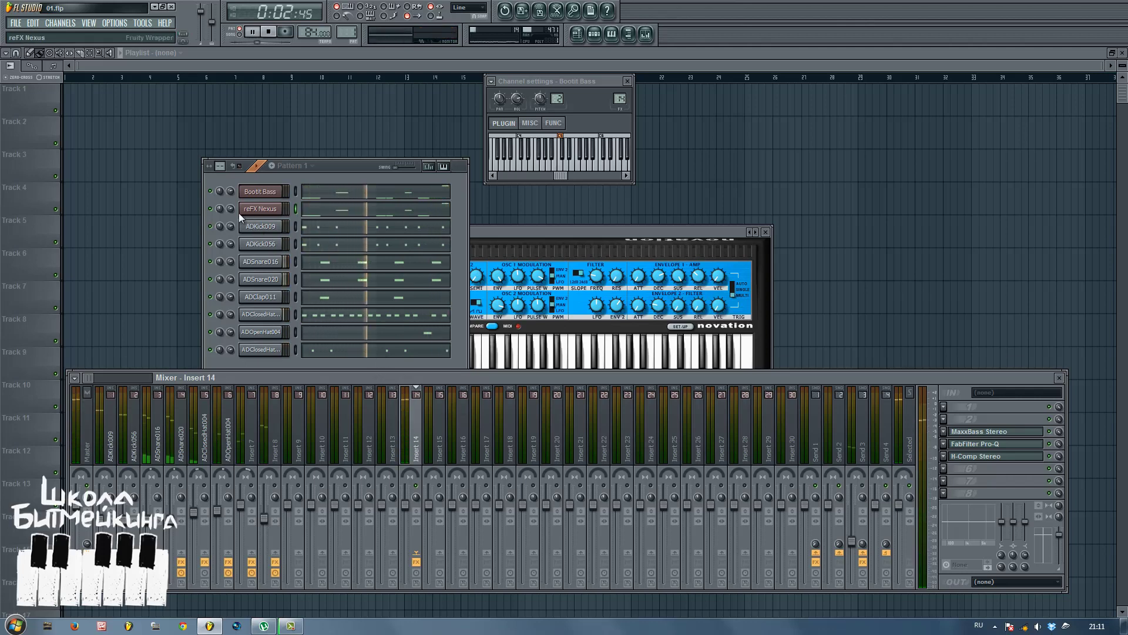
left_click(215, 209)
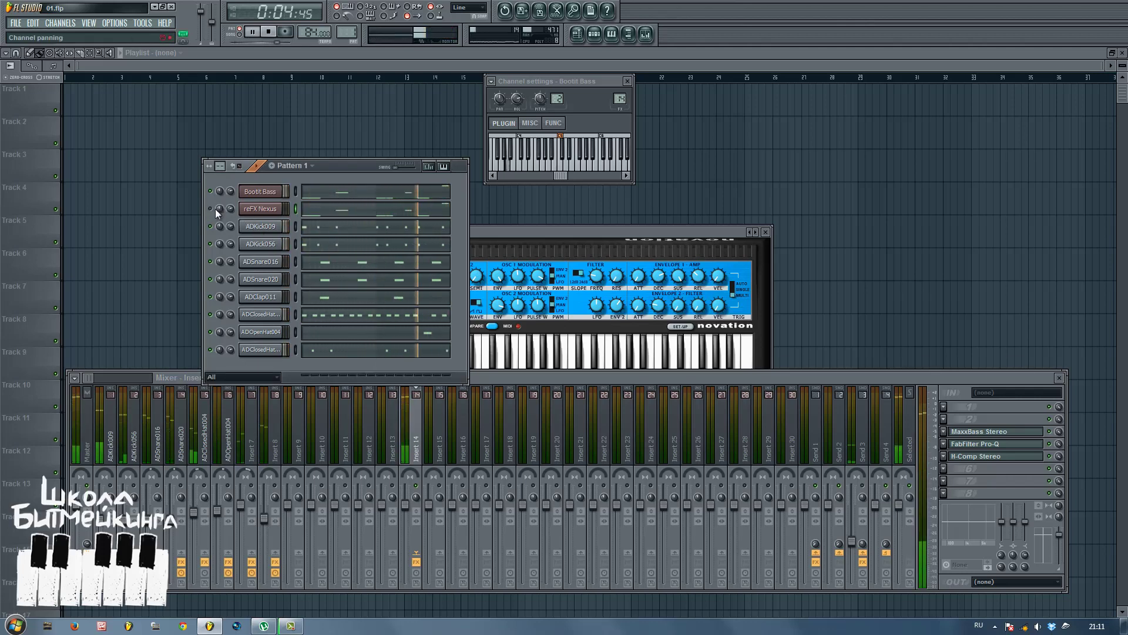
key("space")
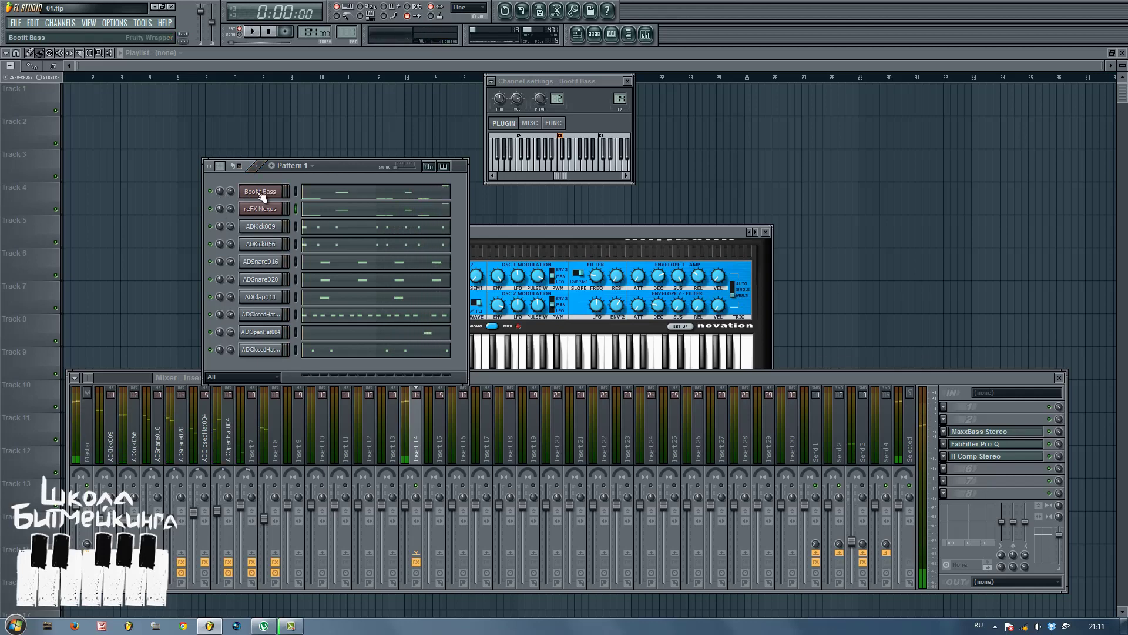
left_click(251, 196)
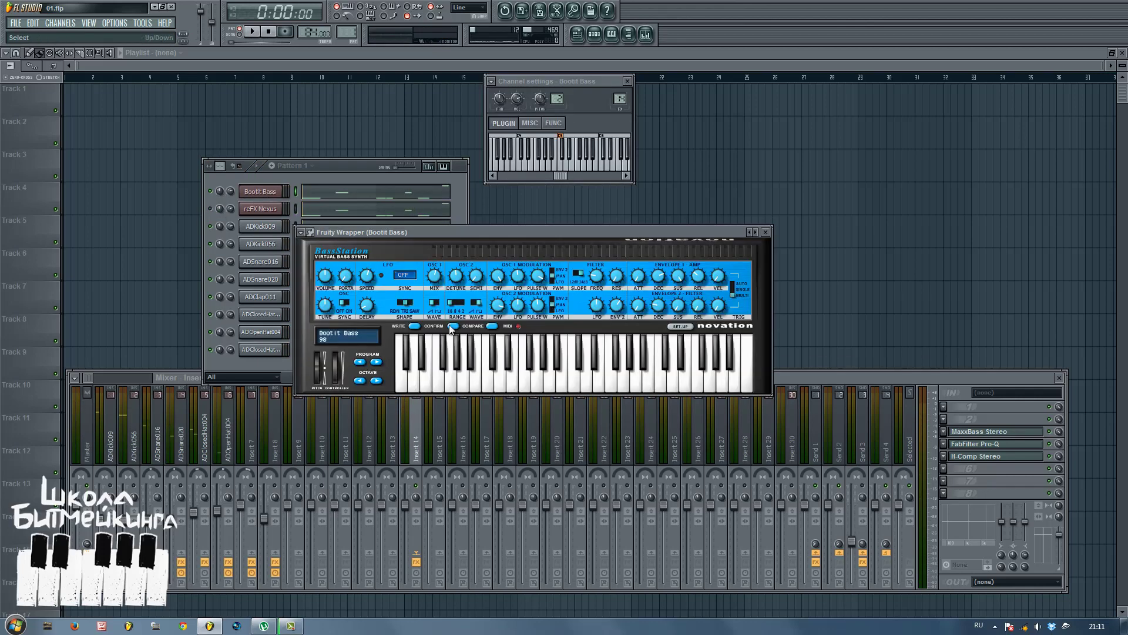
Open FabFilter Pro-Q on mixer insert 14 and play the pattern to examine the bass spectrum.
left_click(420, 429)
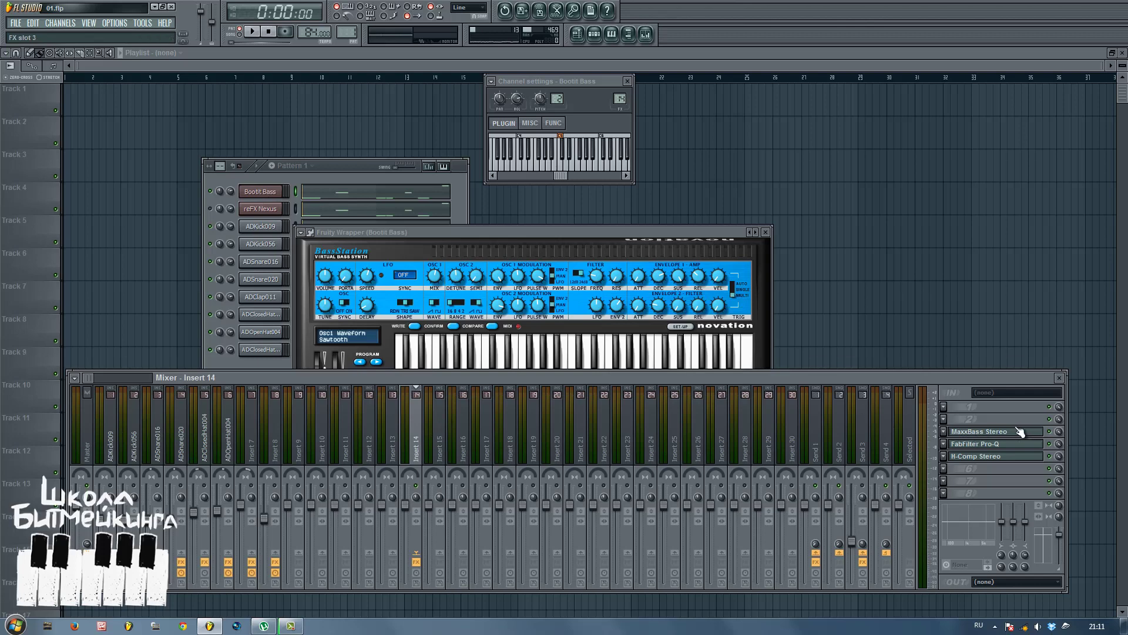
left_click(1011, 446)
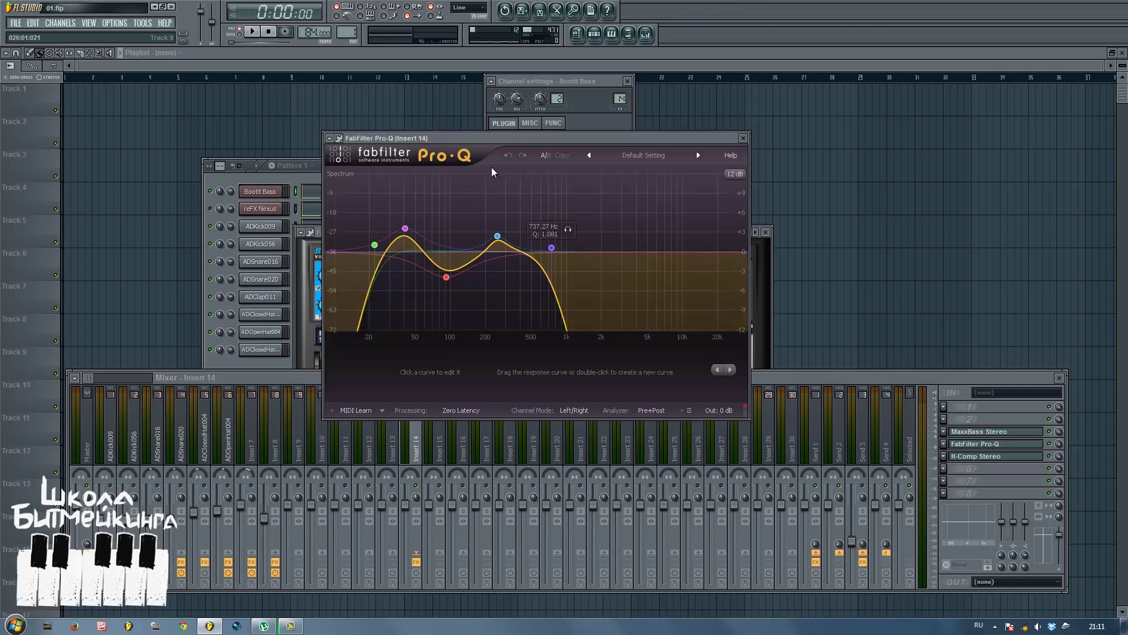
left_click(252, 32)
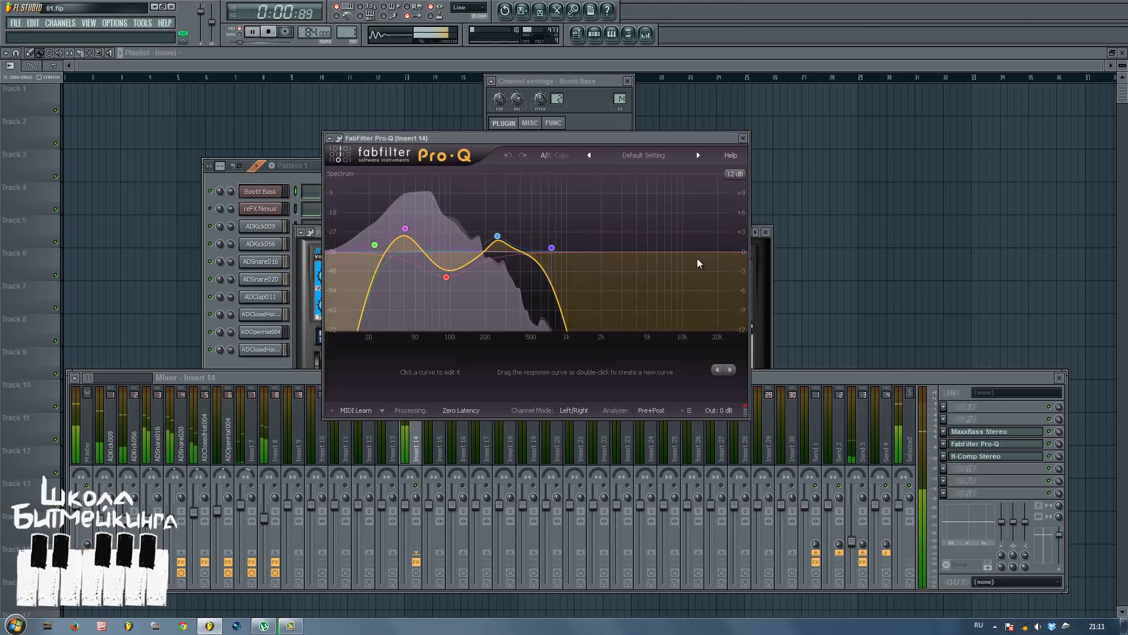
Adjust H-Comp on insert 14 to about 0.6 ms attack, about 5.7 dB output and 7.2 punch.
left_click(966, 456)
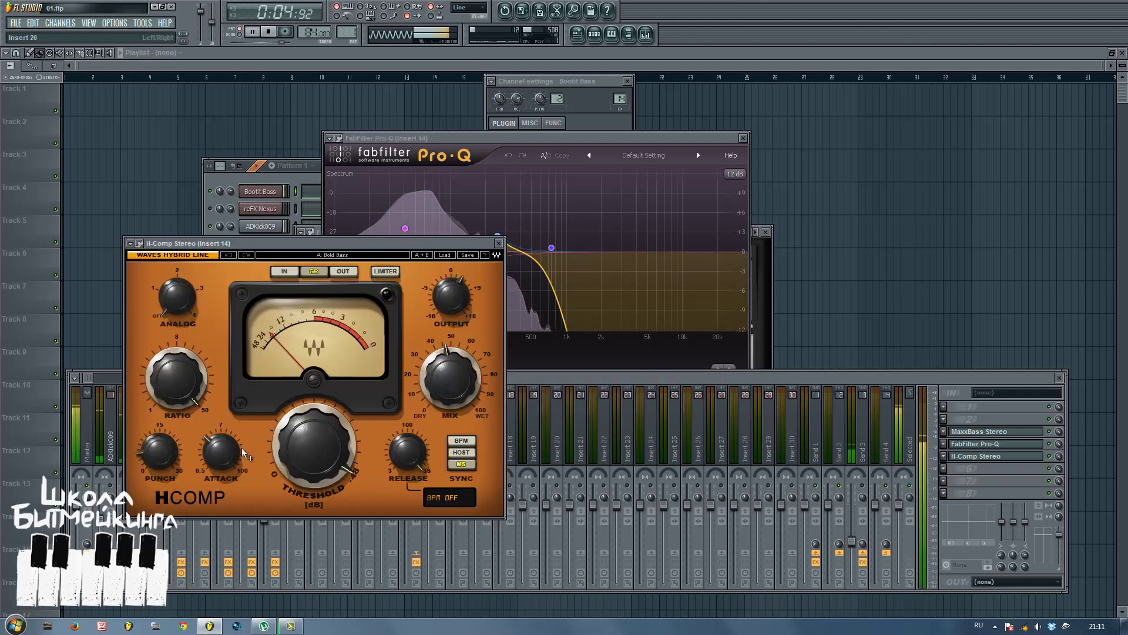
left_click_drag(235, 464, 252, 566)
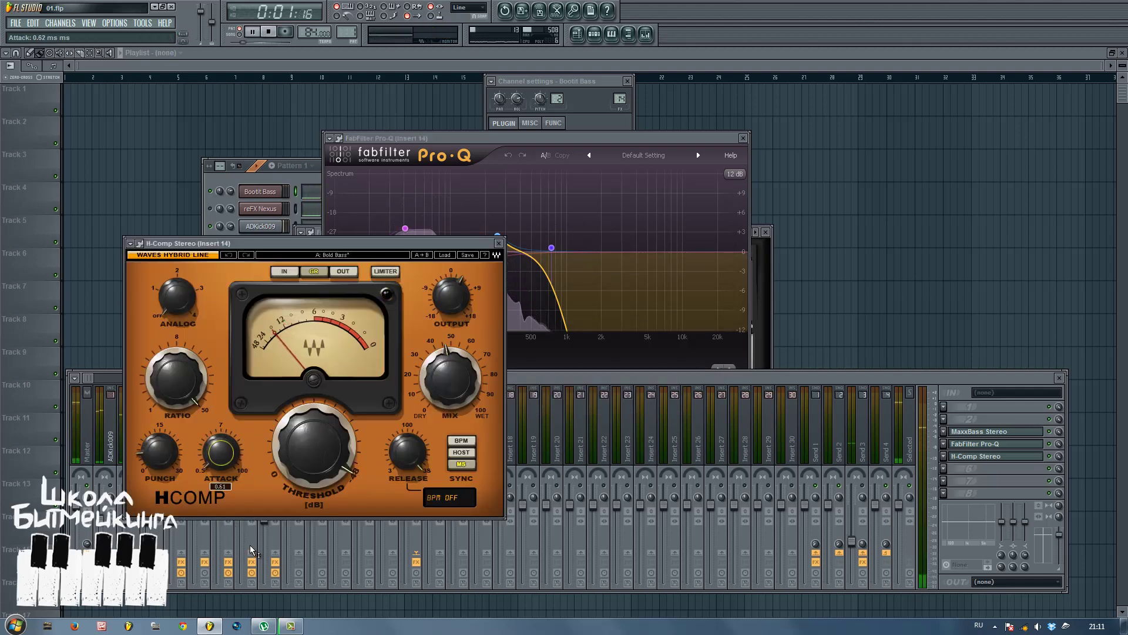
left_click(450, 297)
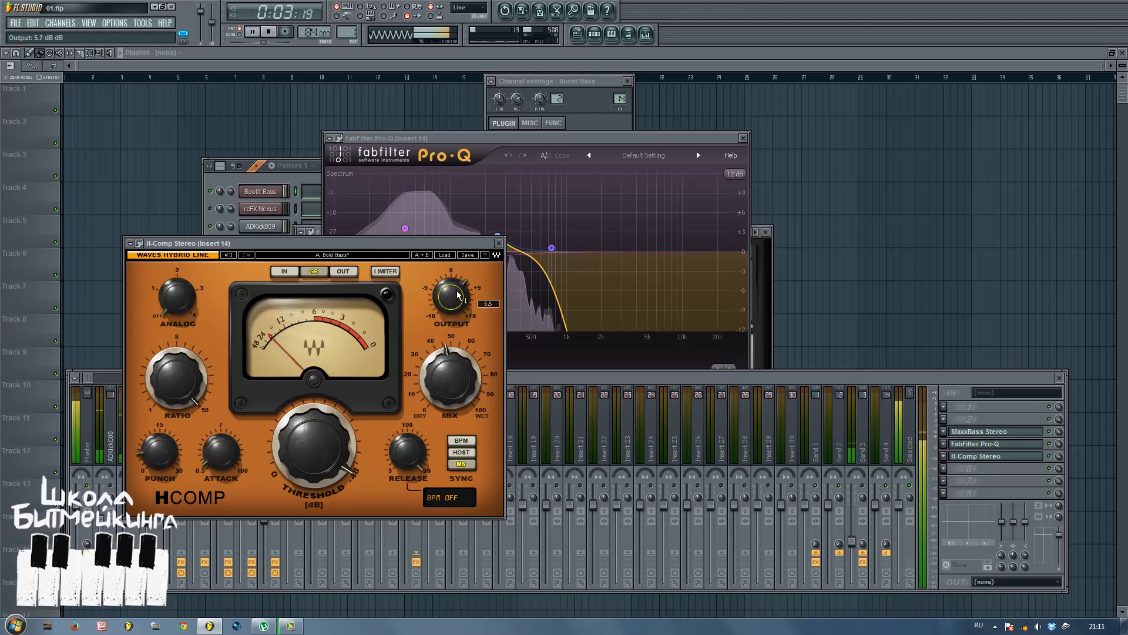
left_click_drag(168, 449, 158, 358)
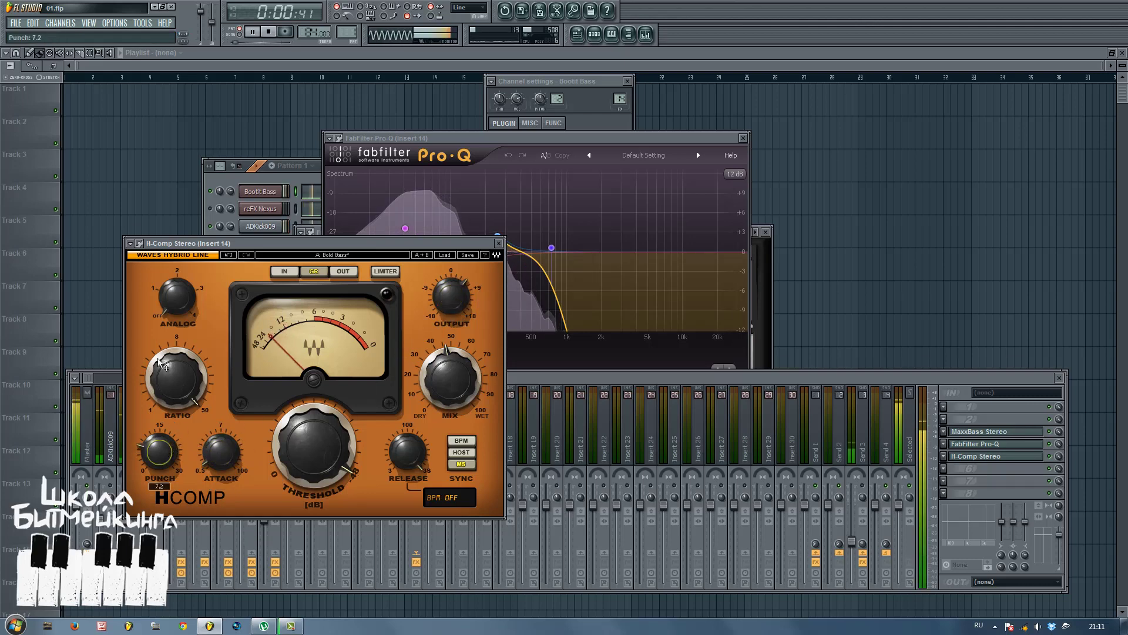
left_click(499, 243)
In FabFilter Pro-Q on insert 14, lower the high-cut frequency, narrow the upper bell to about Q 2.7 and slightly boost the low bell.
left_click(970, 446)
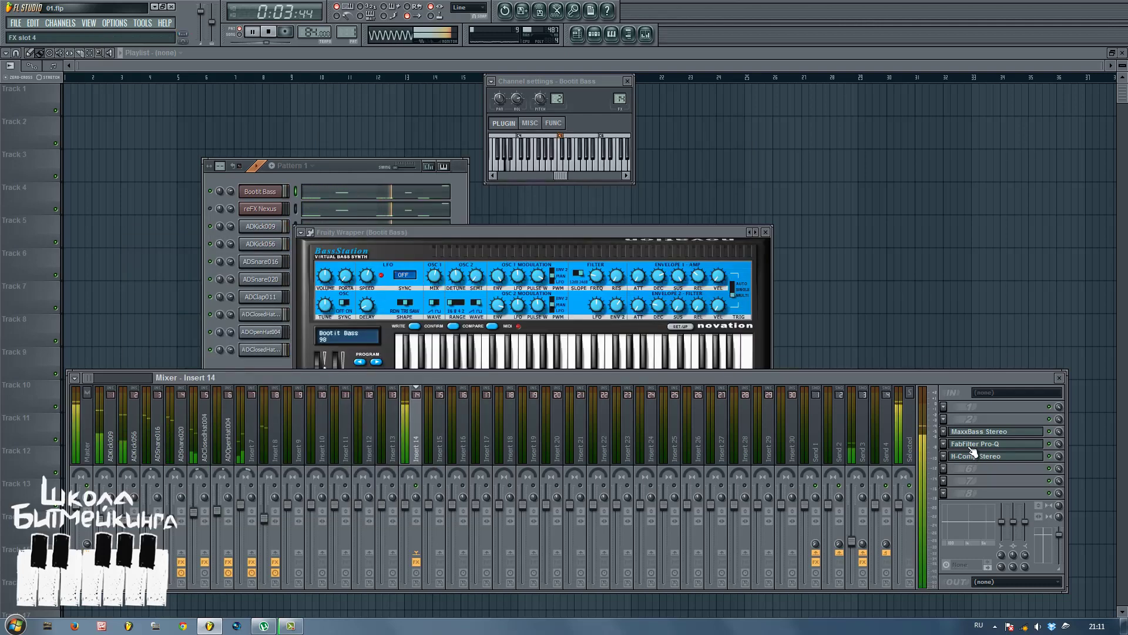
left_click(971, 446)
left_click_drag(551, 247, 503, 241)
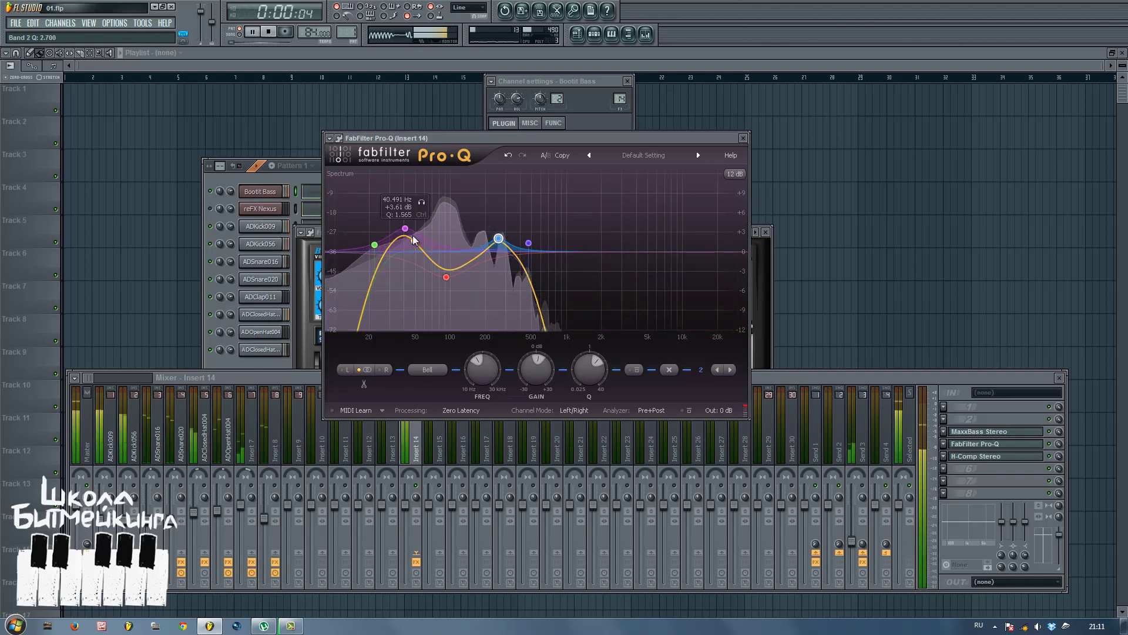
left_click_drag(412, 231, 407, 228)
In MaxxBass on insert 14, try the original bass at -5.1 dB, return it to -inf, and set the MaxxBass gain to 1.2 dB.
left_click(980, 432)
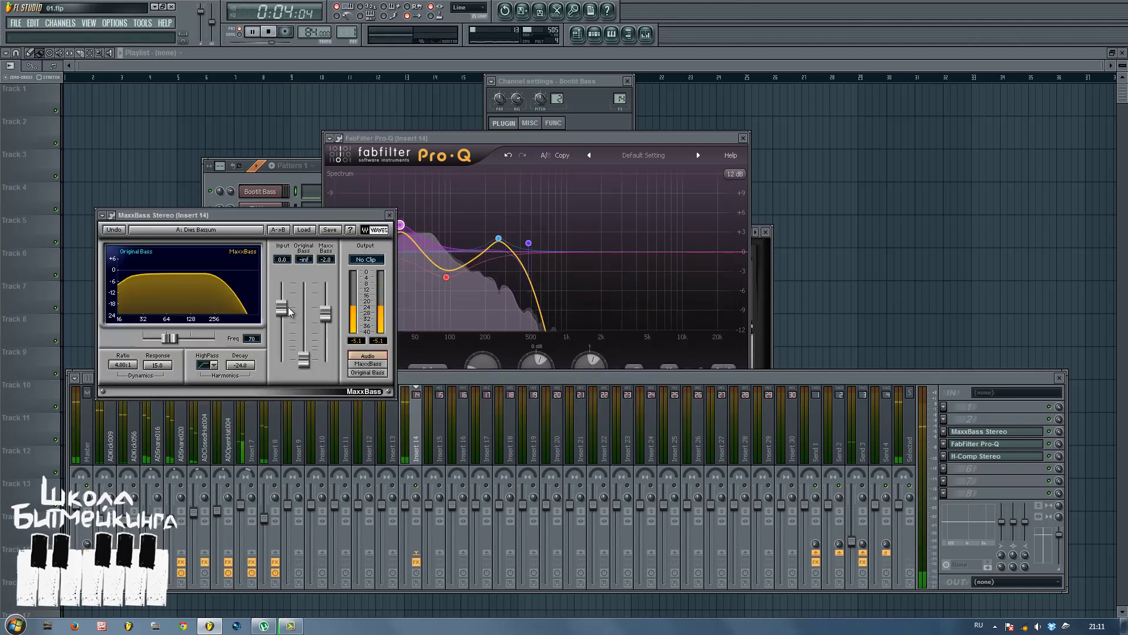
left_click_drag(304, 359, 304, 324)
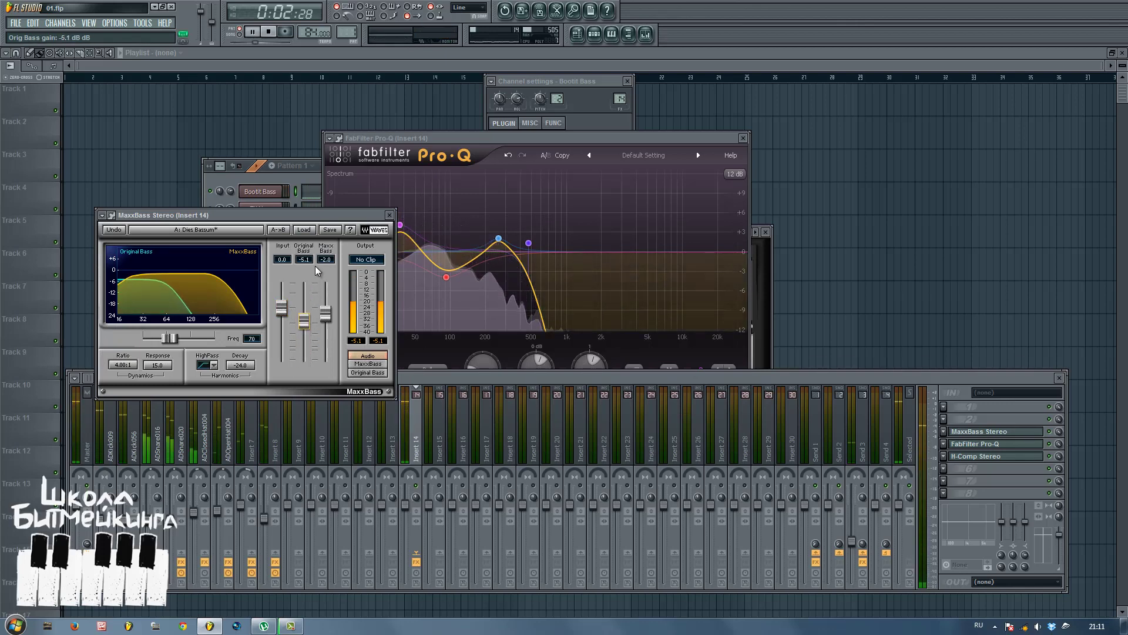
left_click_drag(315, 282, 315, 353)
left_click_drag(325, 315, 327, 283)
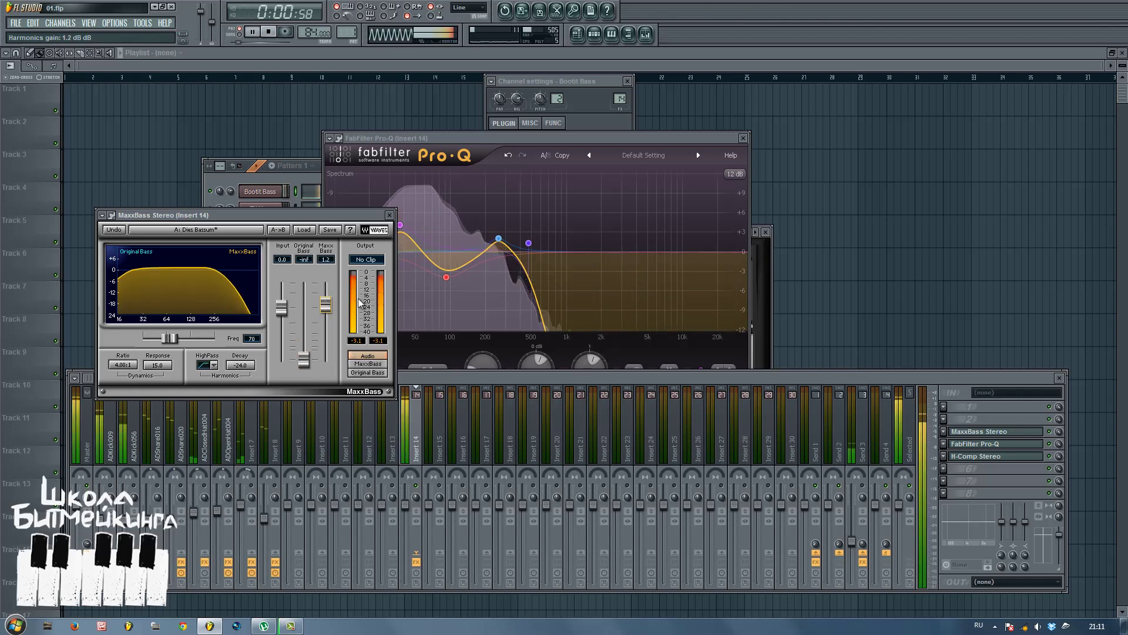
left_click(389, 215)
Play the pattern and add Fruity Balance to effect slot 8 of mixer insert 14.
left_click(319, 170)
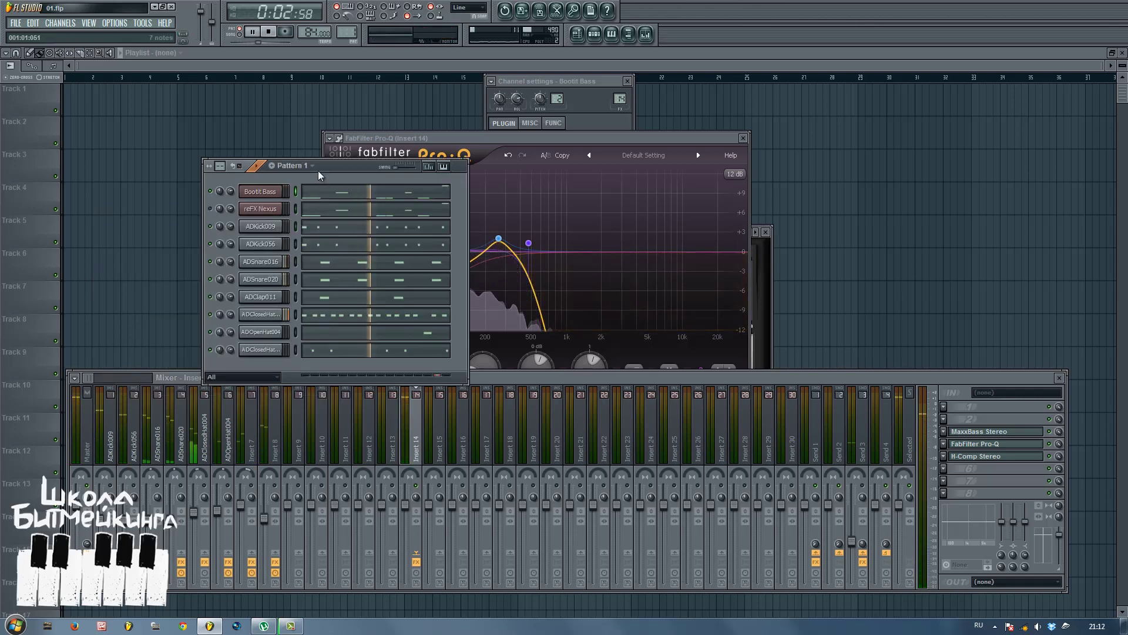
left_click(421, 490)
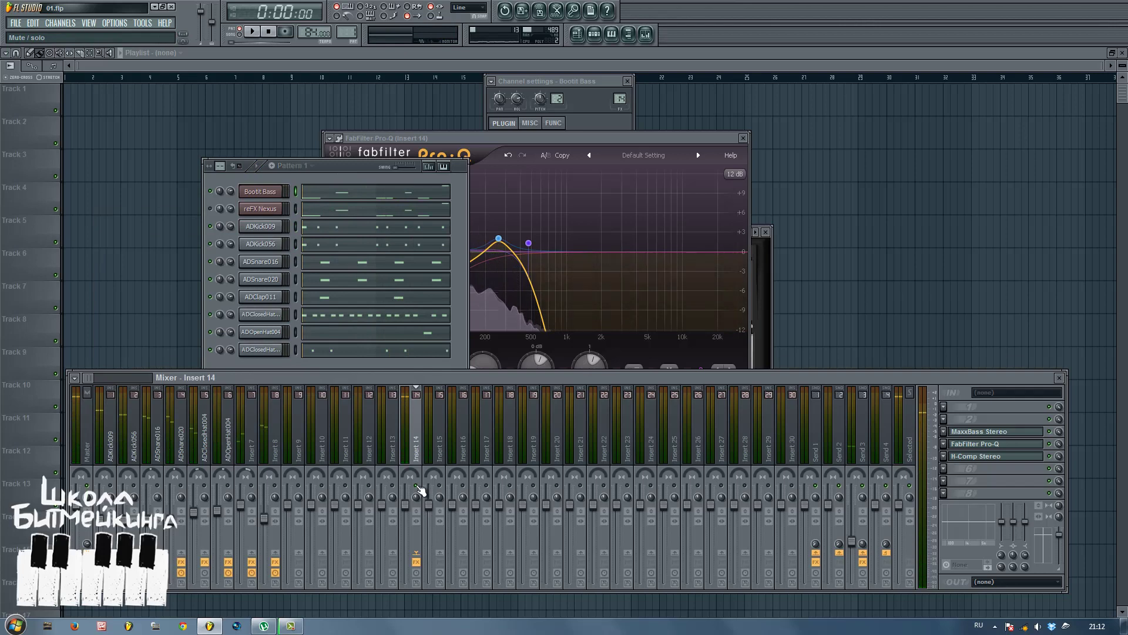
left_click(861, 491)
left_click(415, 447)
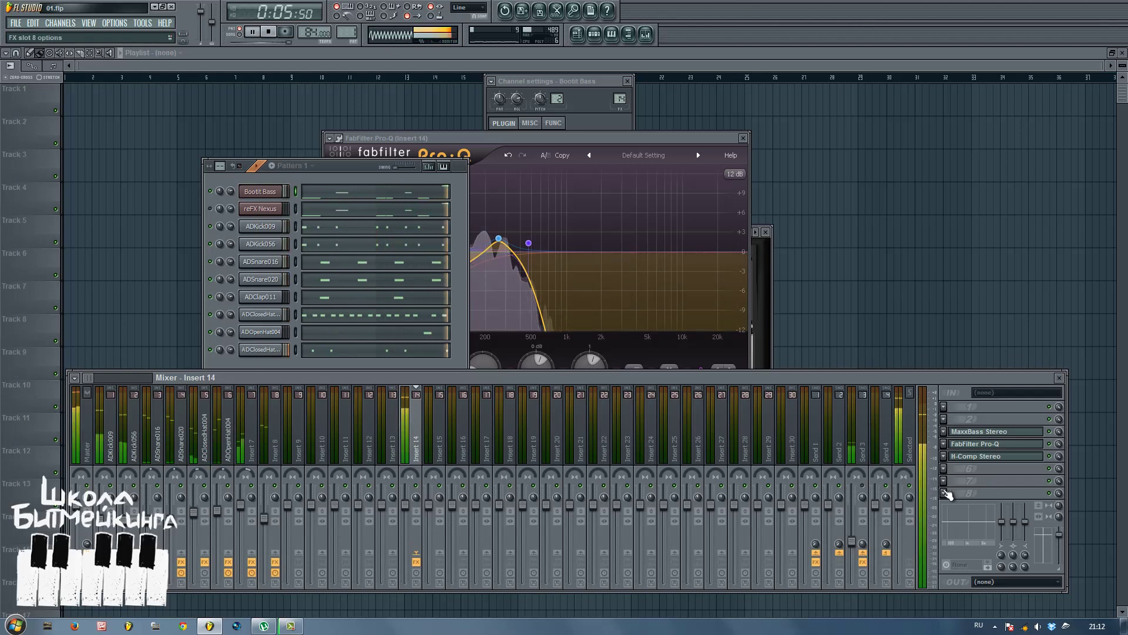
left_click(993, 469)
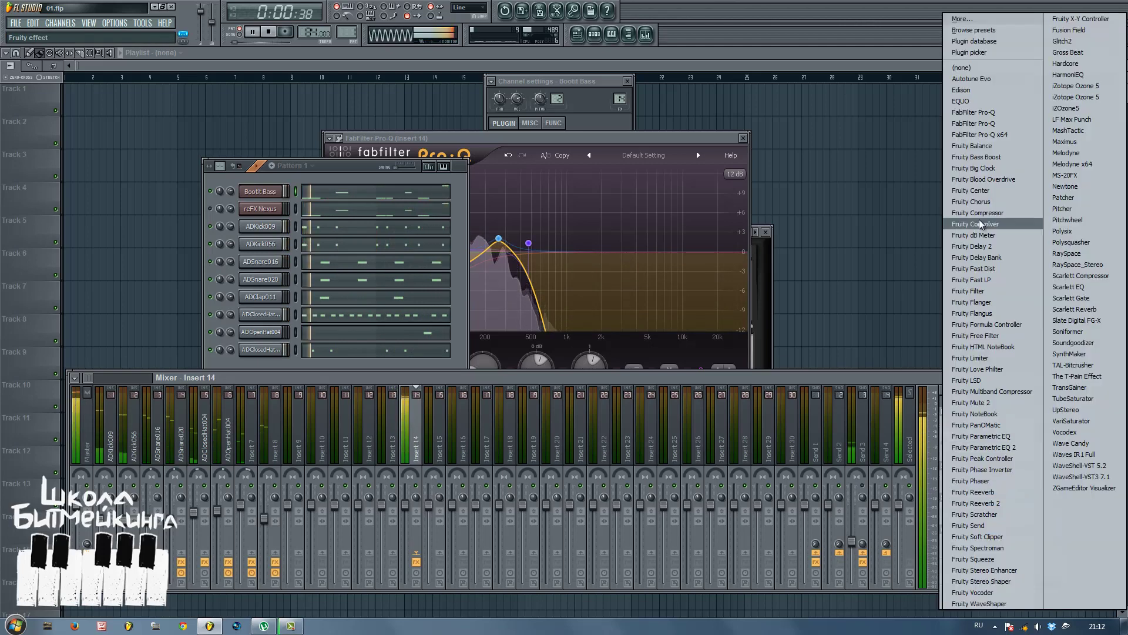
left_click(972, 146)
Link the Volume of Fruity Balance on insert 14 to the internal controller Peak ctrl (Send 1) - Peak.
right_click(330, 348)
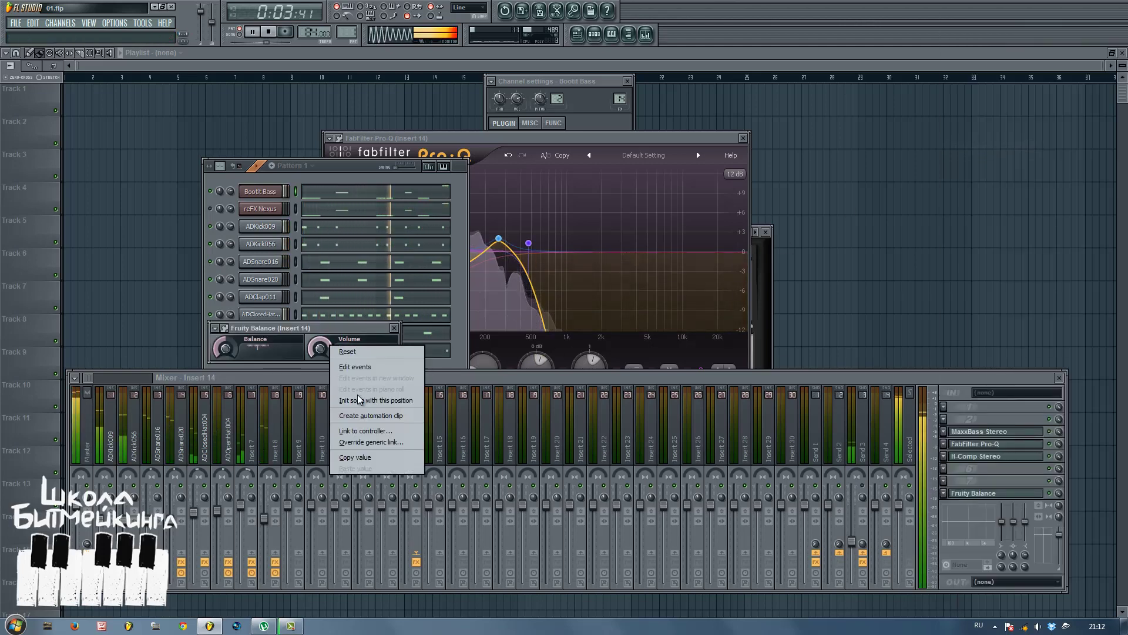
left_click(364, 431)
left_click(536, 320)
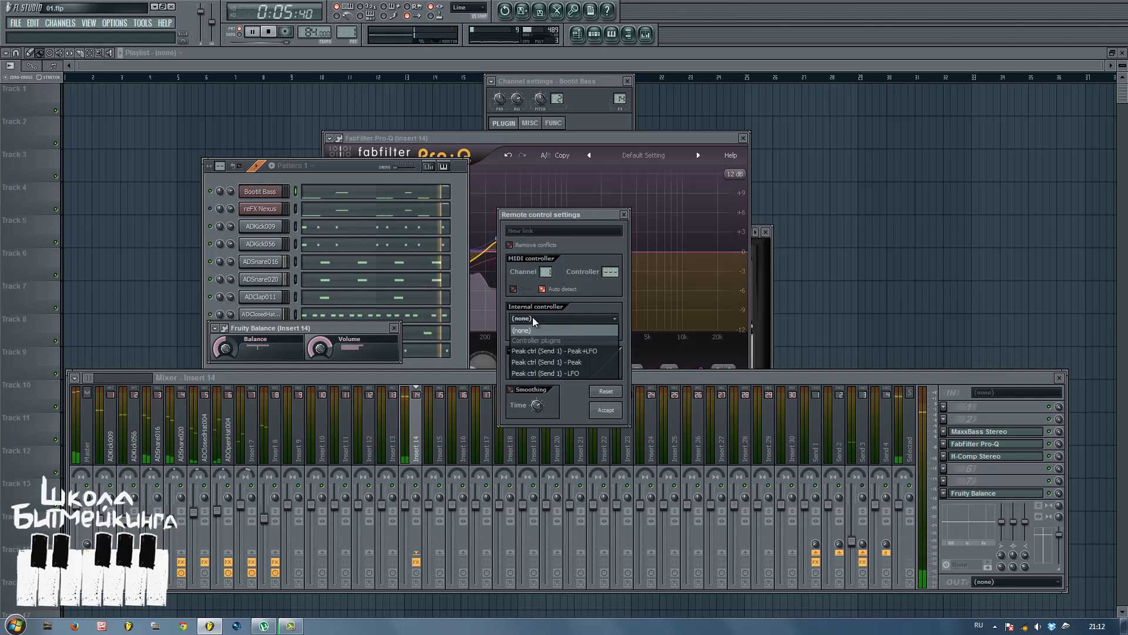
left_click(556, 362)
left_click(608, 410)
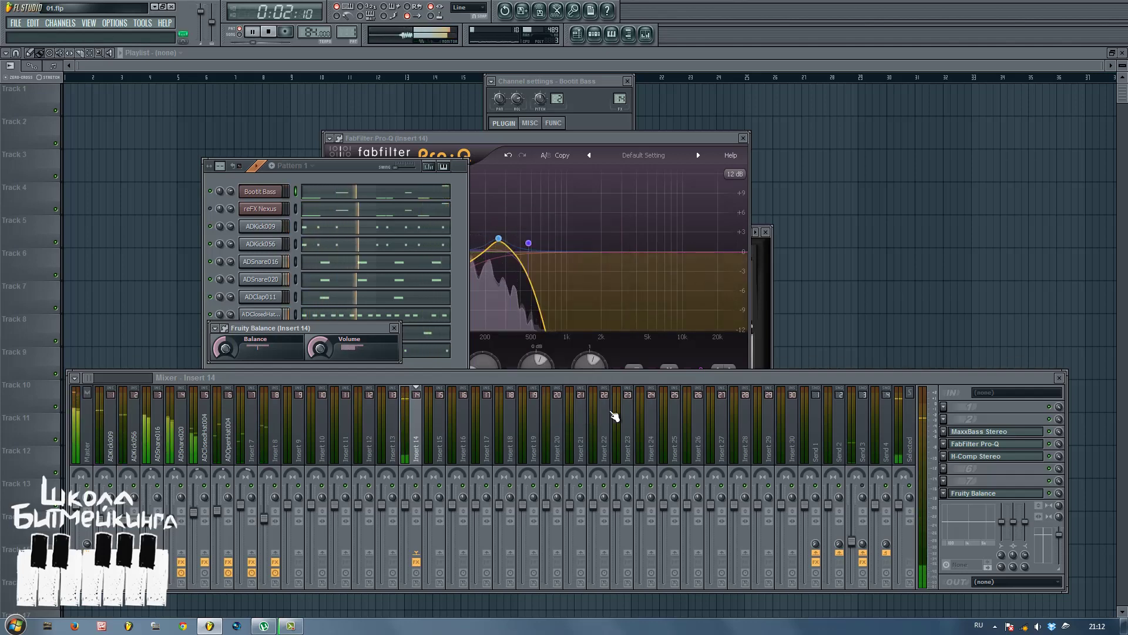
Examine the Fruity Peak Controller on Send 1, return to insert 14 with both effect windows closed, and stop playback.
left_click(822, 433)
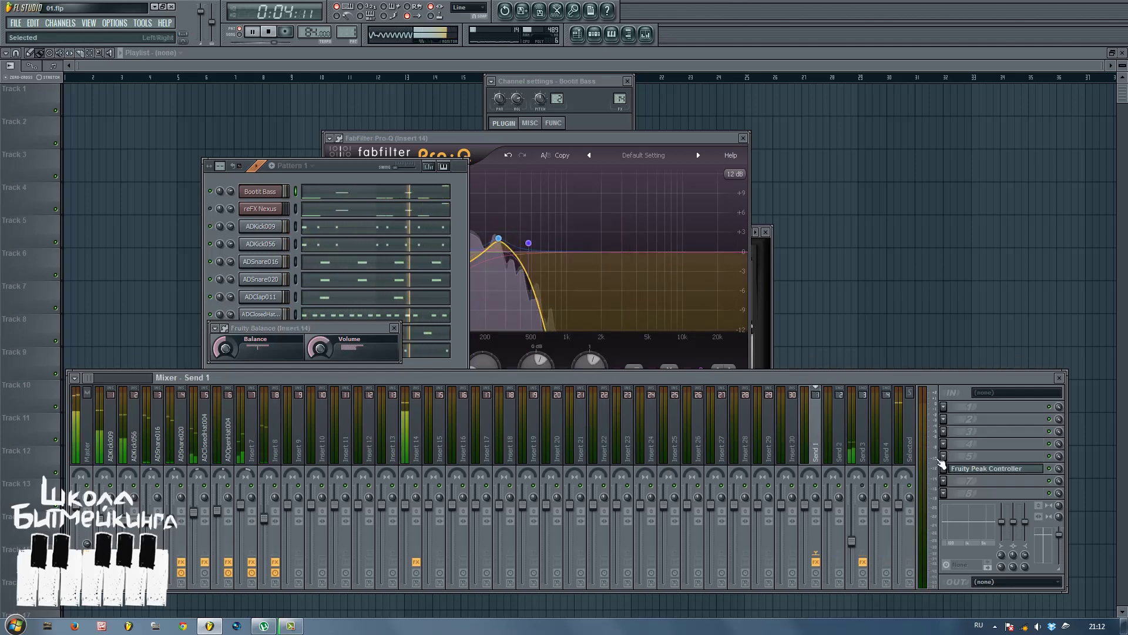
left_click(980, 468)
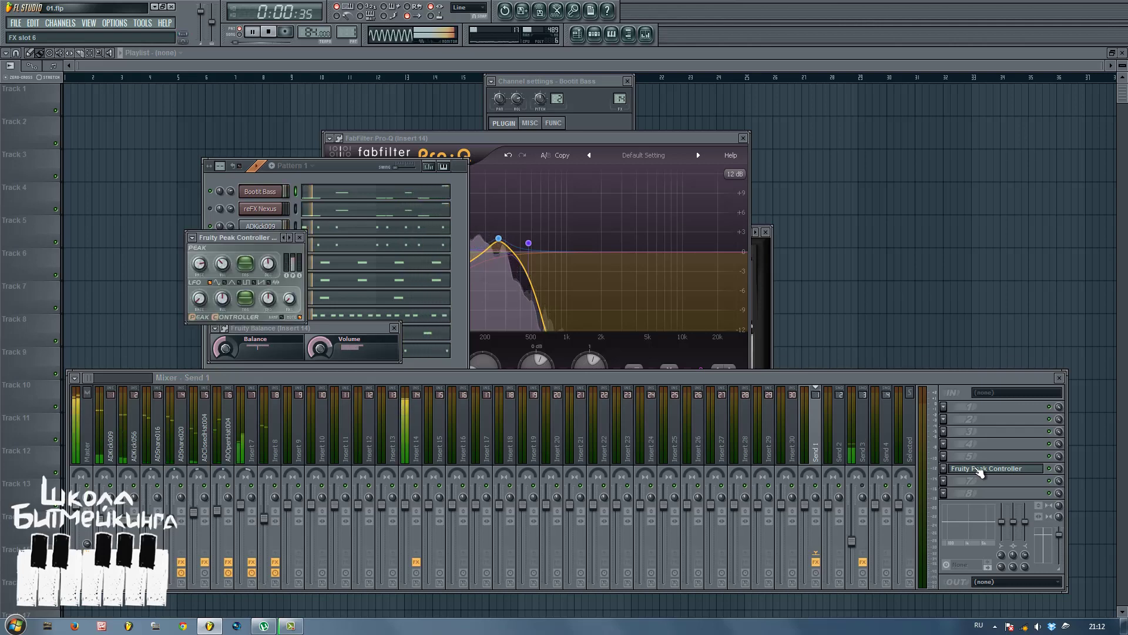
left_click(980, 469)
left_click(393, 327)
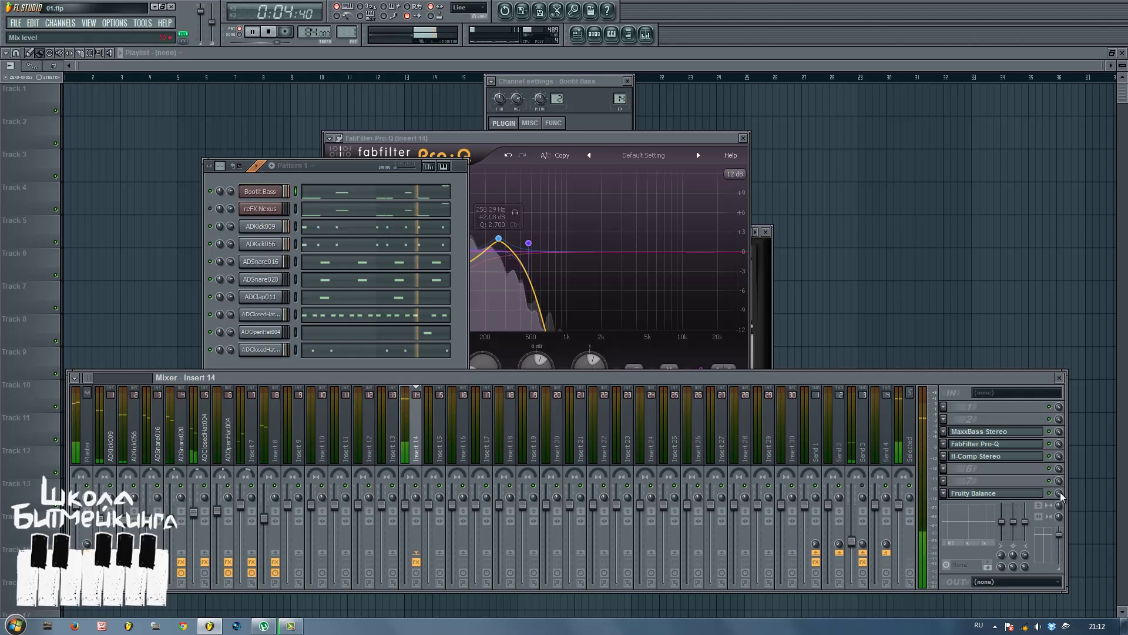
key("space")
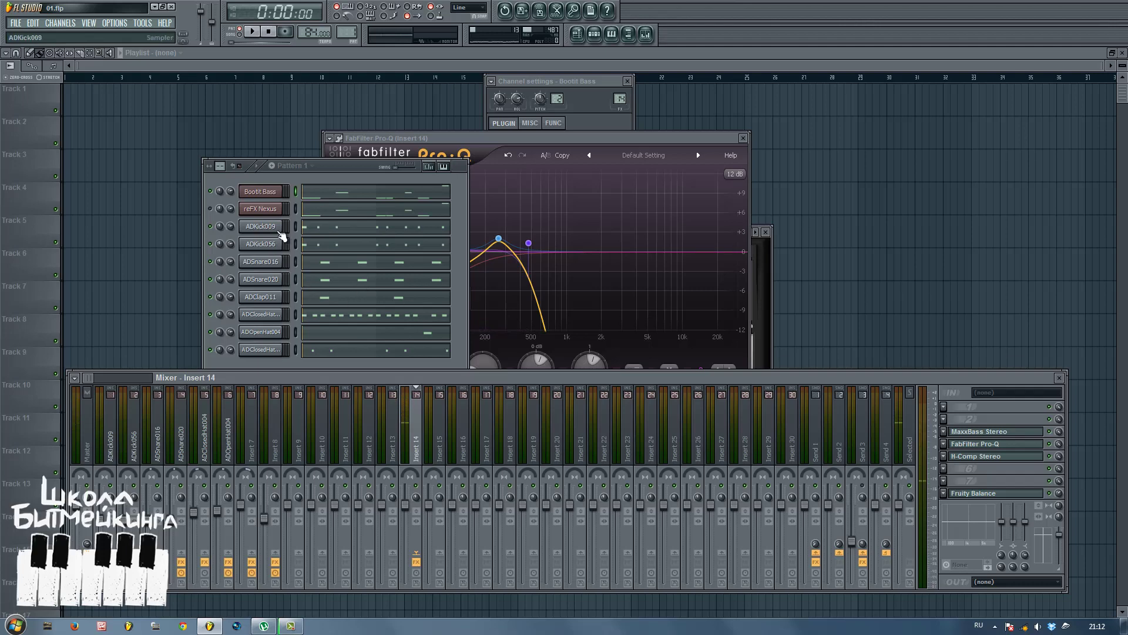
Copy the Bootit Bass notes into Pattern 2 and insert a TruePianos channel above it.
left_click(294, 192)
key("KP_Add")
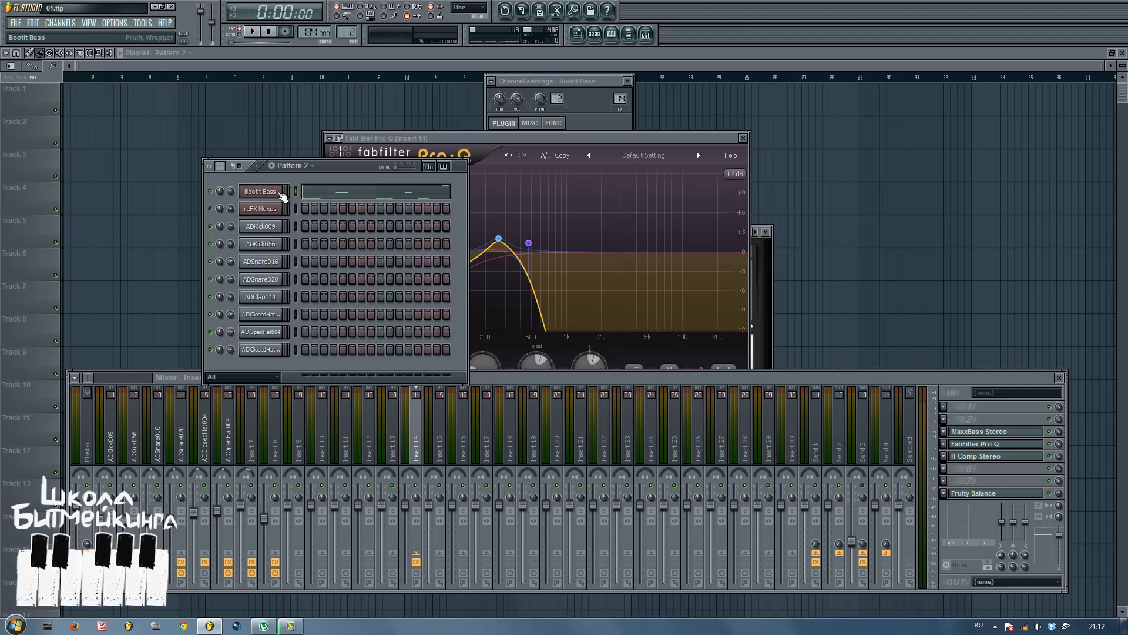
right_click(284, 189)
mouse_move(311, 312)
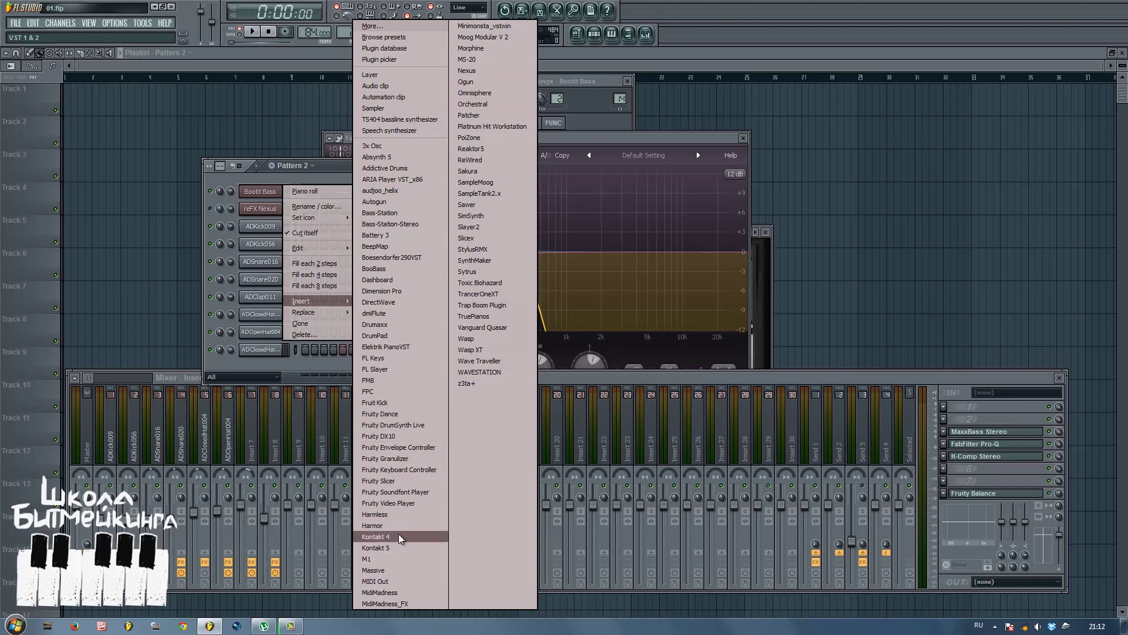
left_click(481, 317)
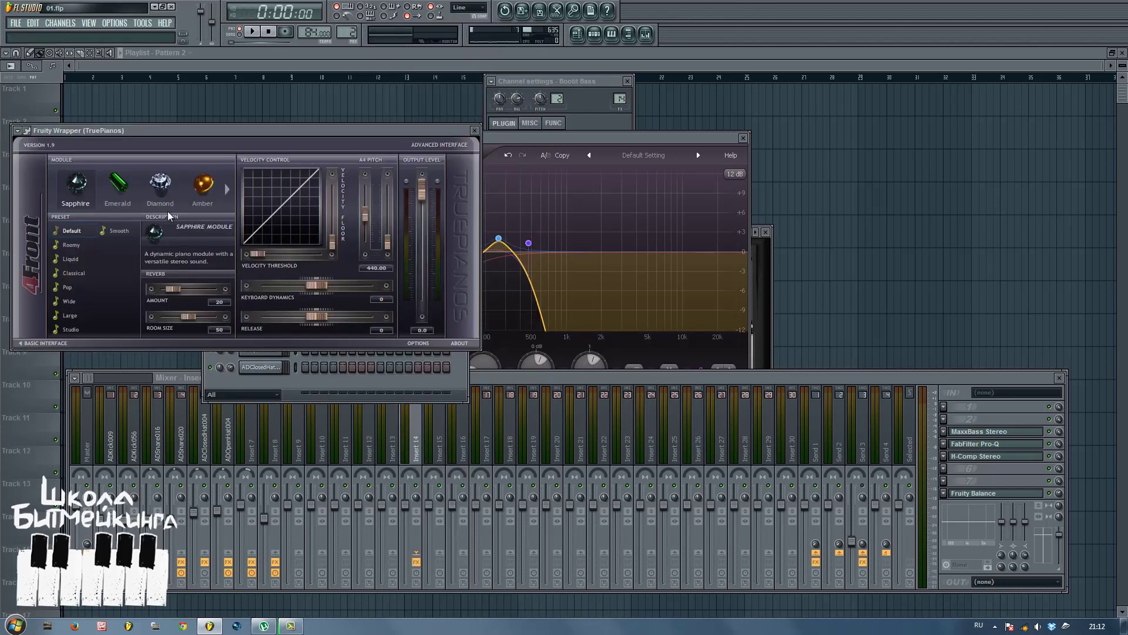
Choose the Diamond module with the Warm preset in TruePianos and open the channel's piano roll.
left_click(164, 202)
left_click(72, 329)
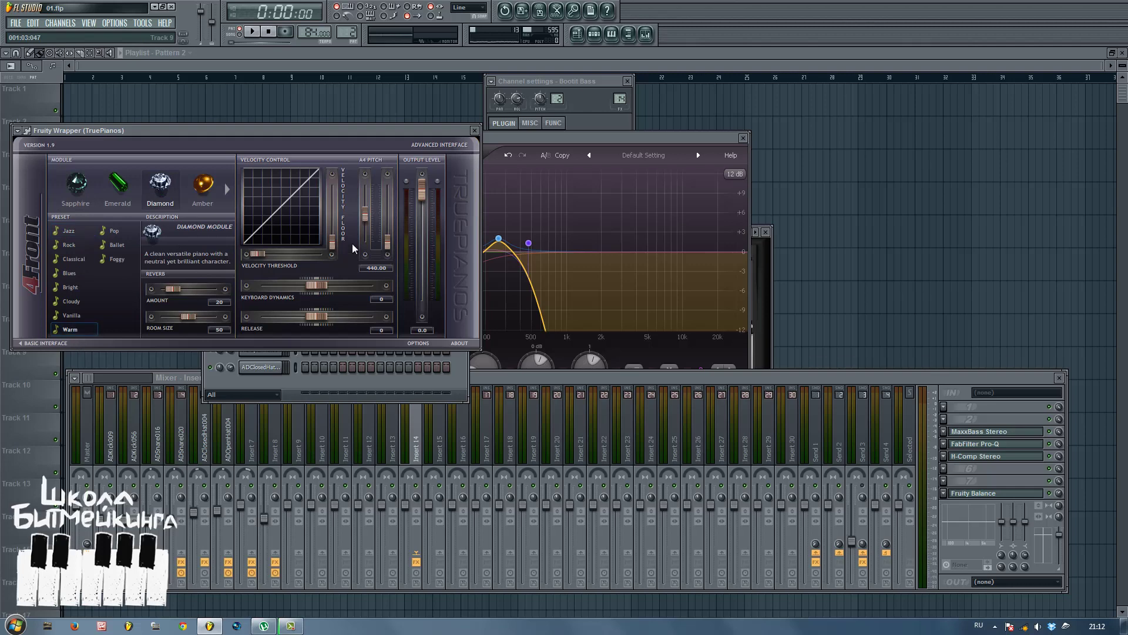
left_click_drag(333, 135, 494, 254)
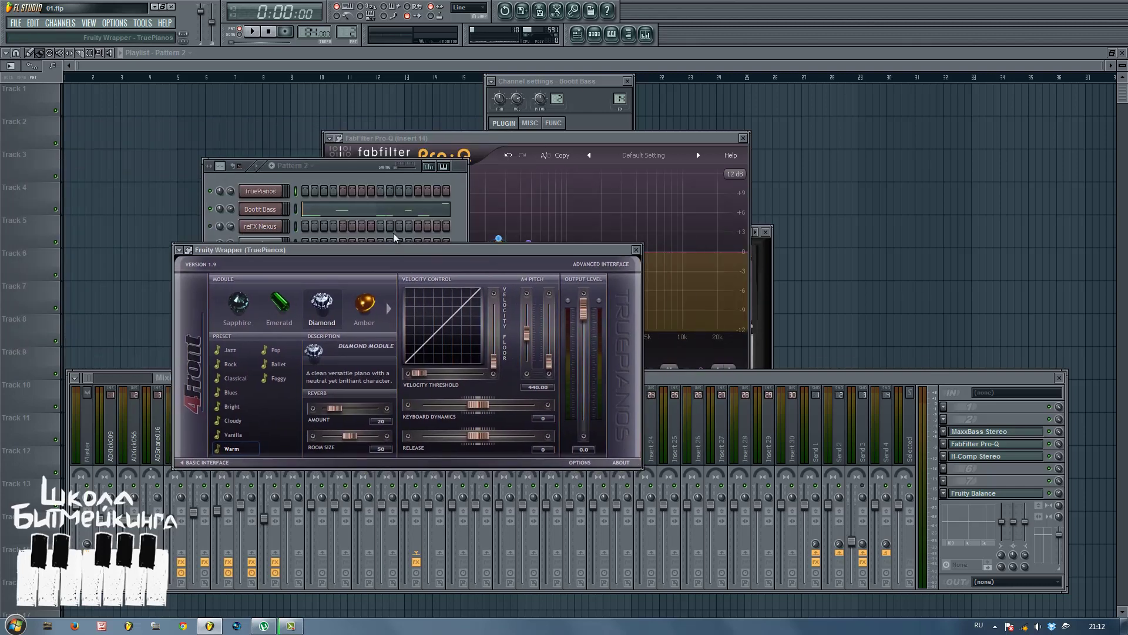
right_click(285, 195)
left_click(297, 191)
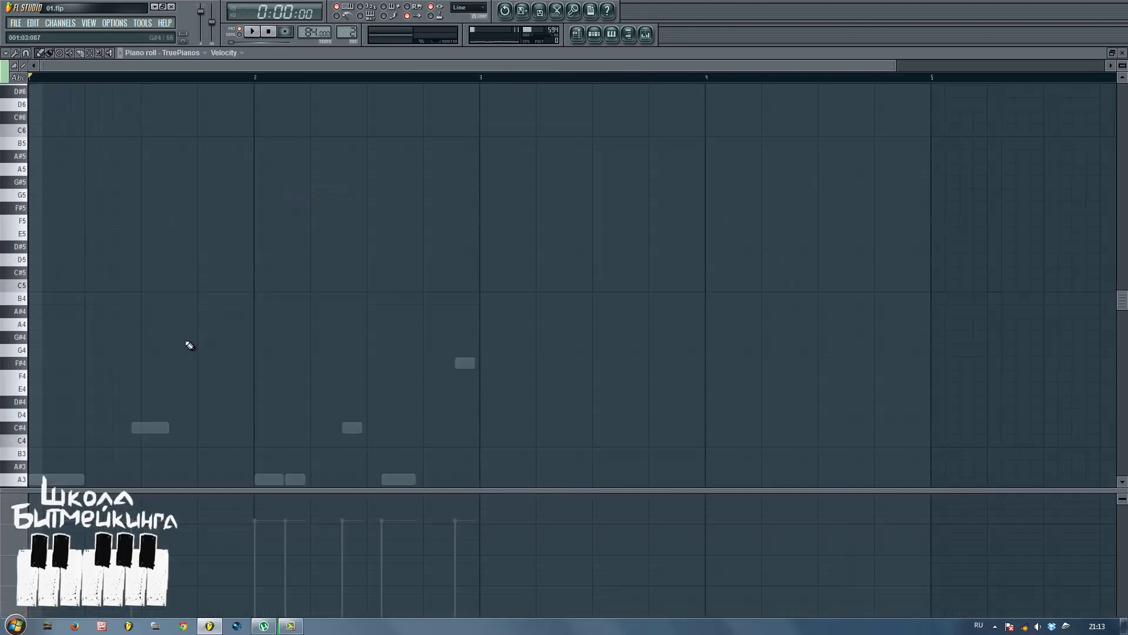
scroll(182, 341, "down", 3)
left_click_drag(51, 369, 34, 365)
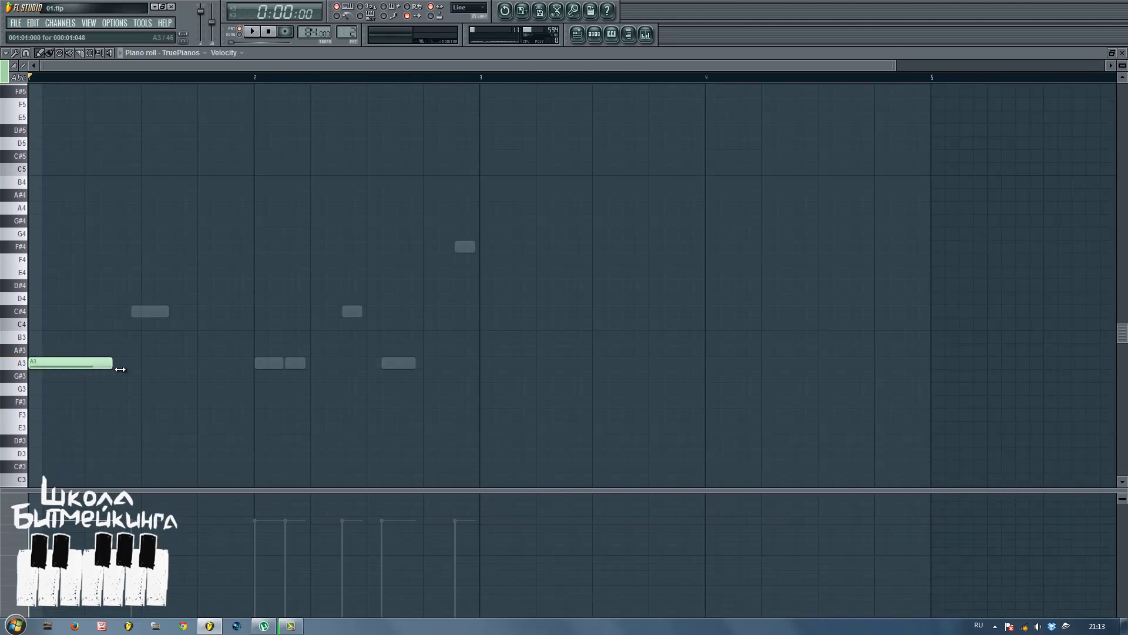
left_click_drag(120, 369, 142, 369)
left_click(147, 310)
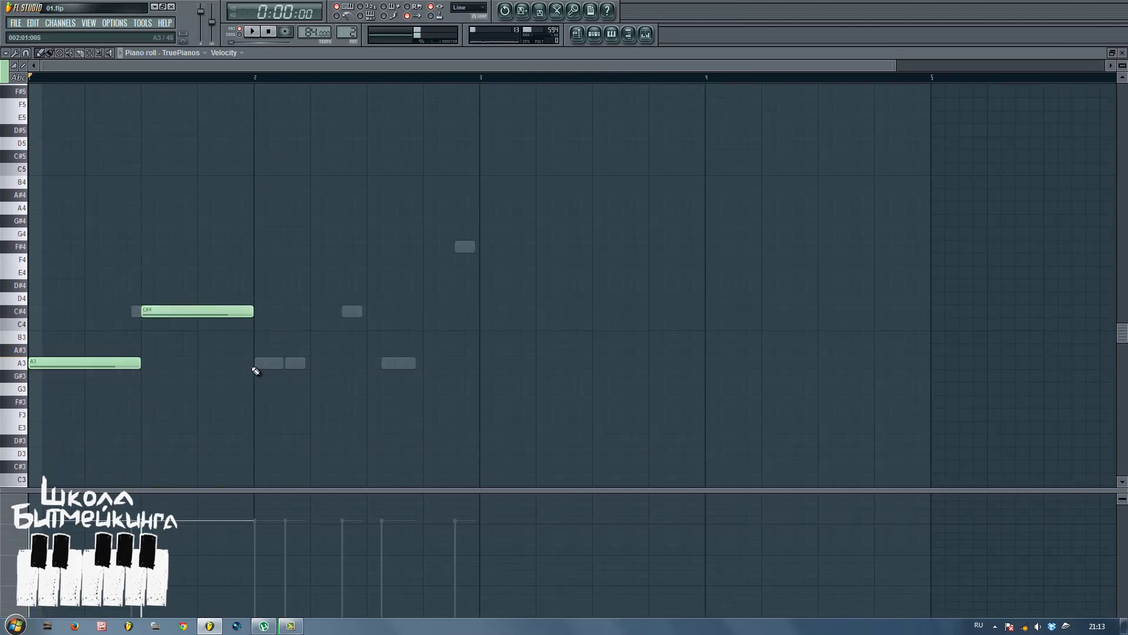
left_click(254, 368)
left_click(384, 369)
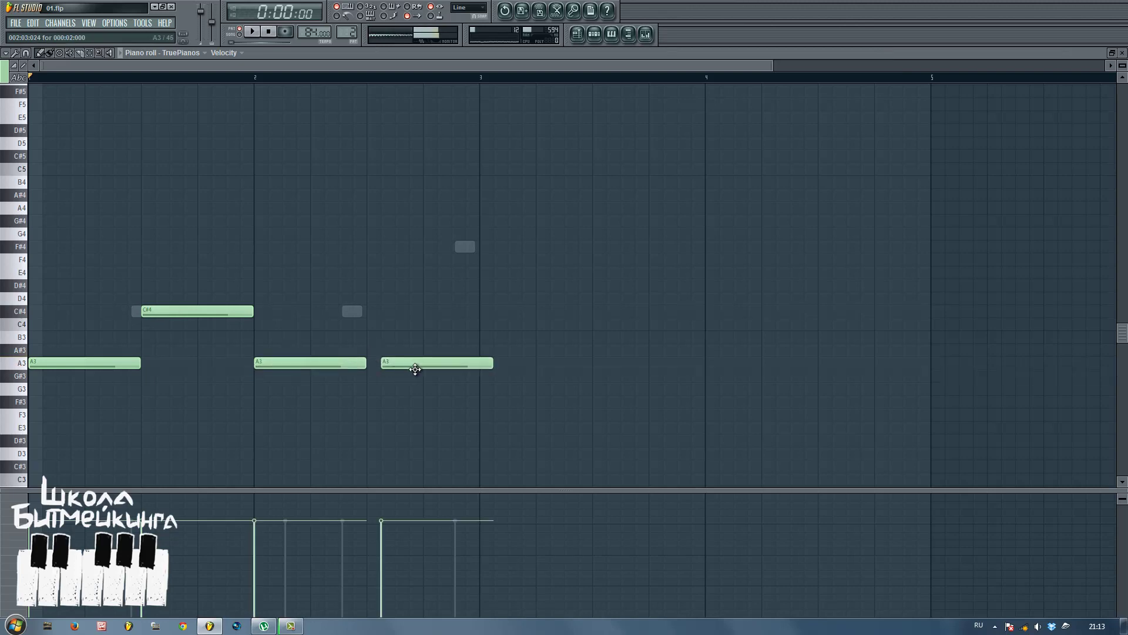
left_click_drag(408, 368, 398, 365)
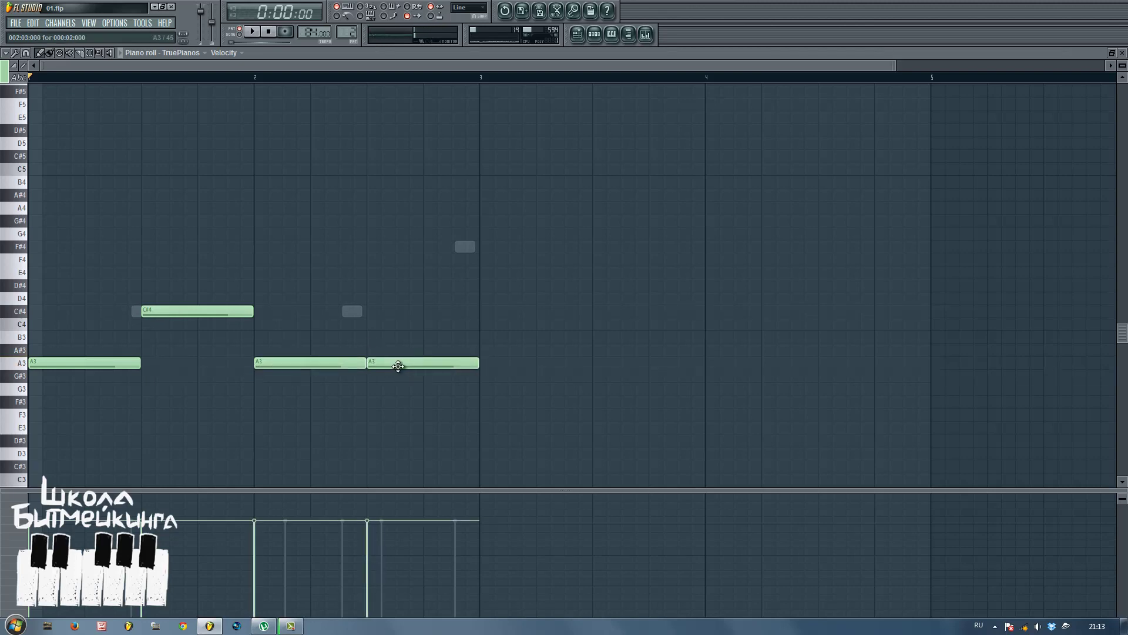
right_click(396, 360)
right_click(336, 365)
right_click(134, 362)
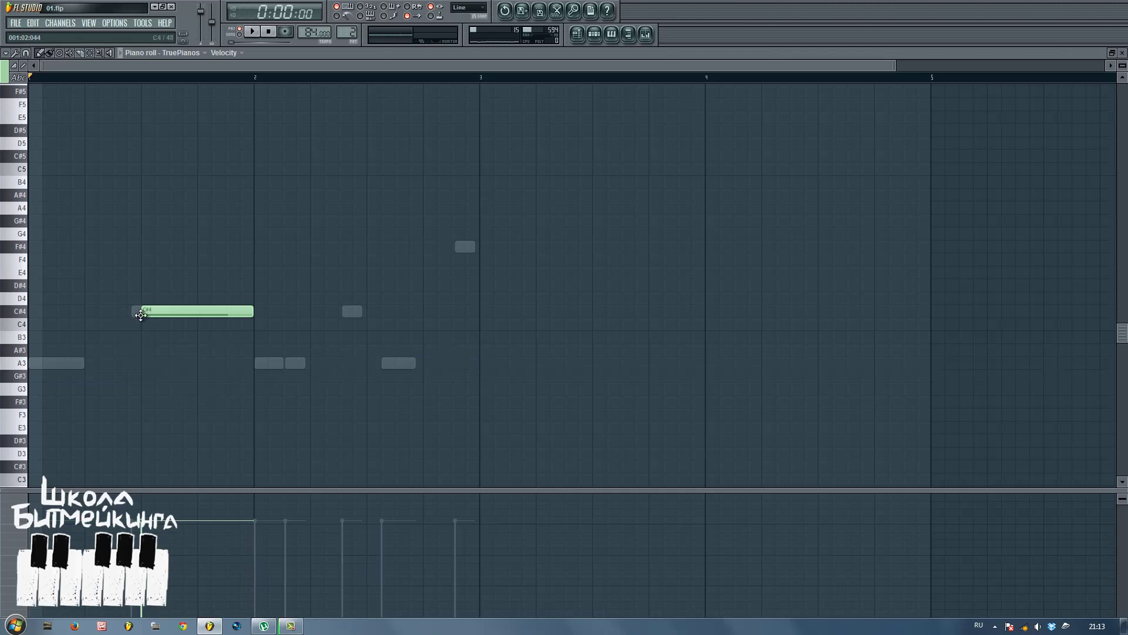
right_click(141, 316)
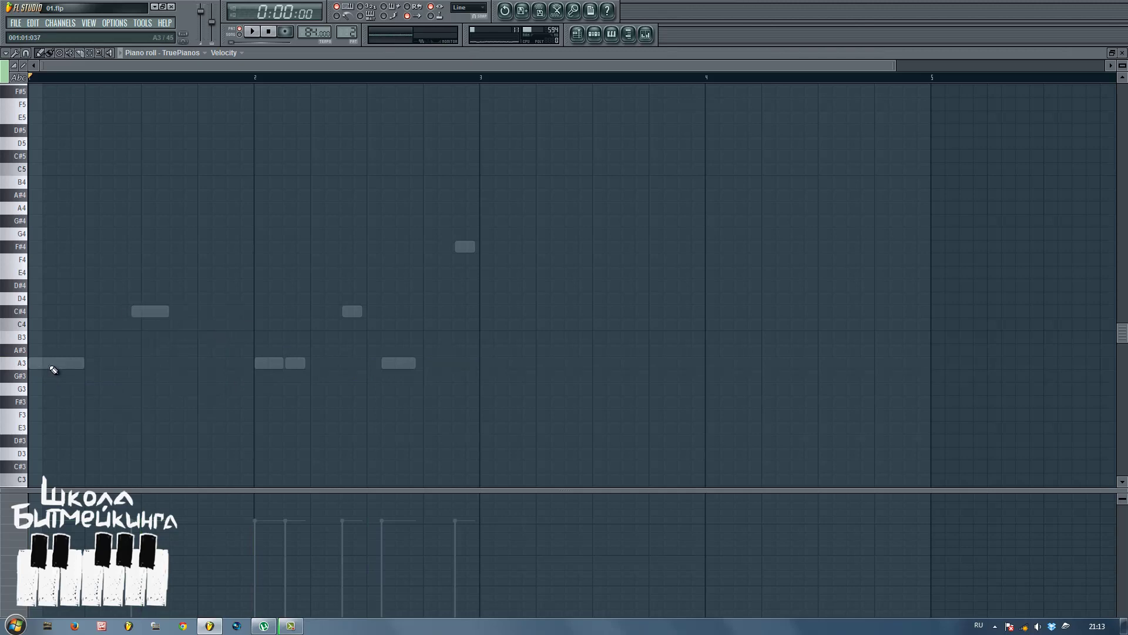
Draw half-bar piano notes on A3 and A4 at the start of bar 1.
left_click(54, 370)
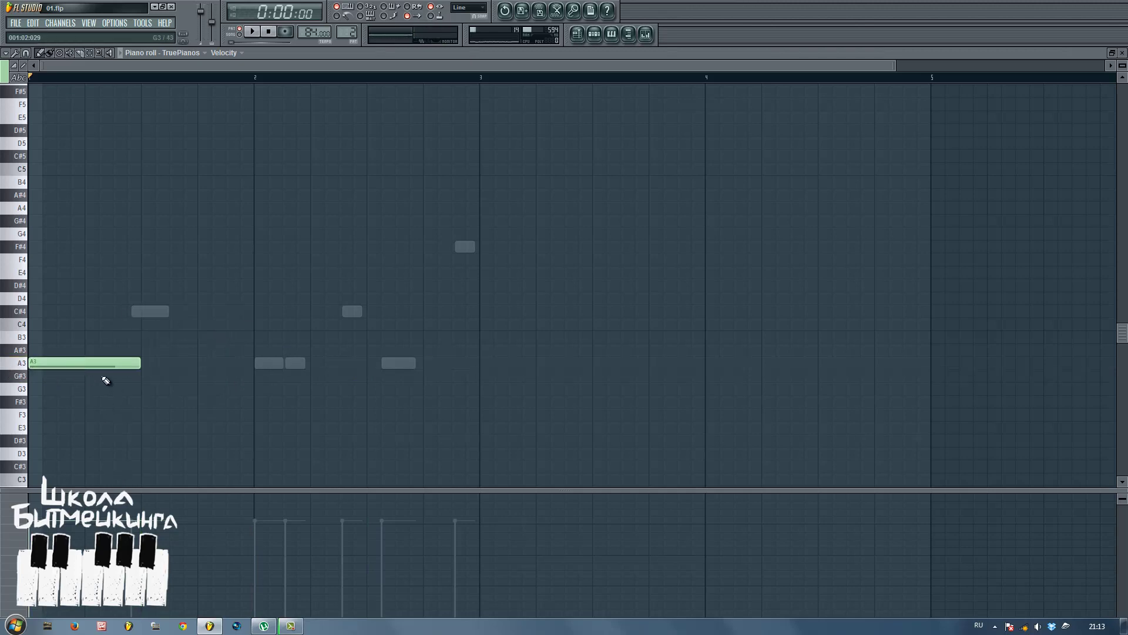
left_click_drag(47, 312, 13, 209)
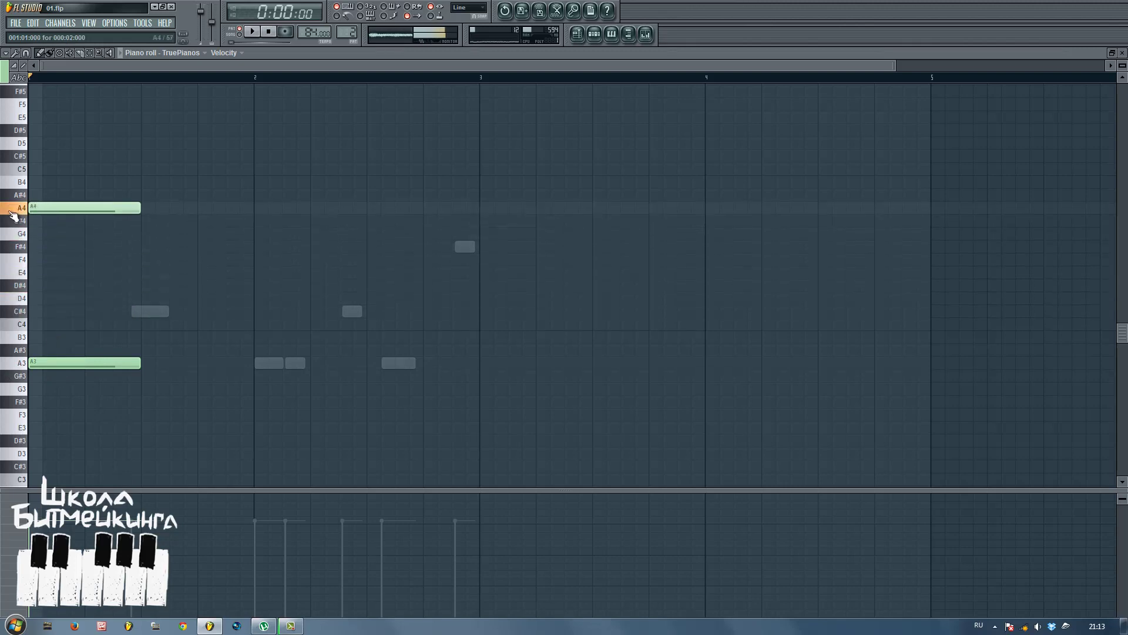
left_click(66, 310)
left_click(66, 310)
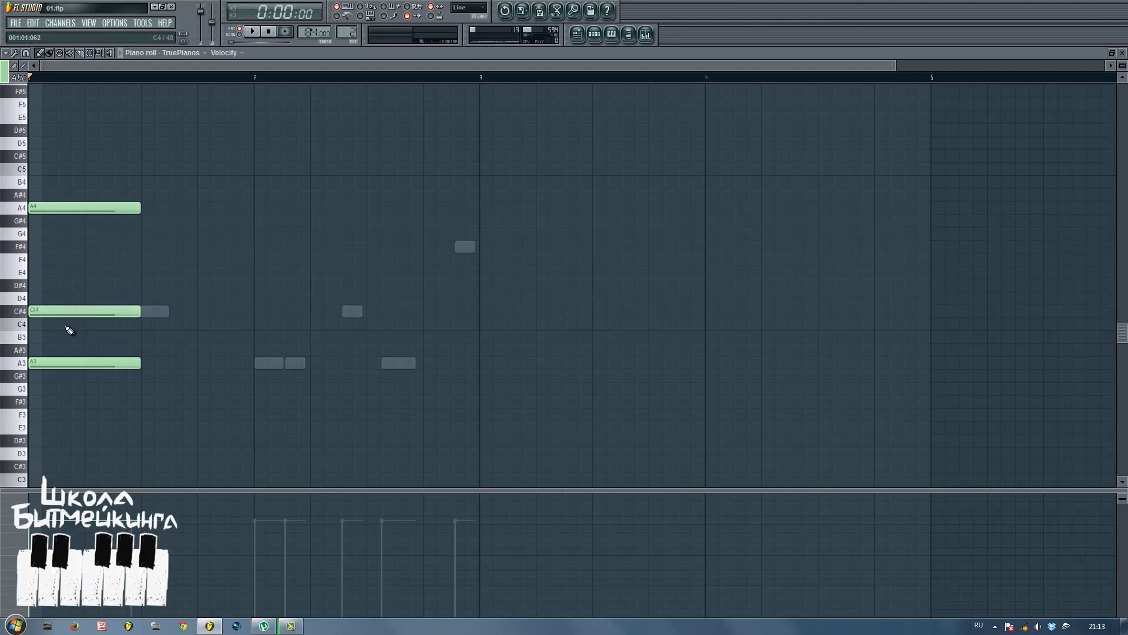
left_click_drag(76, 315, 5, 246)
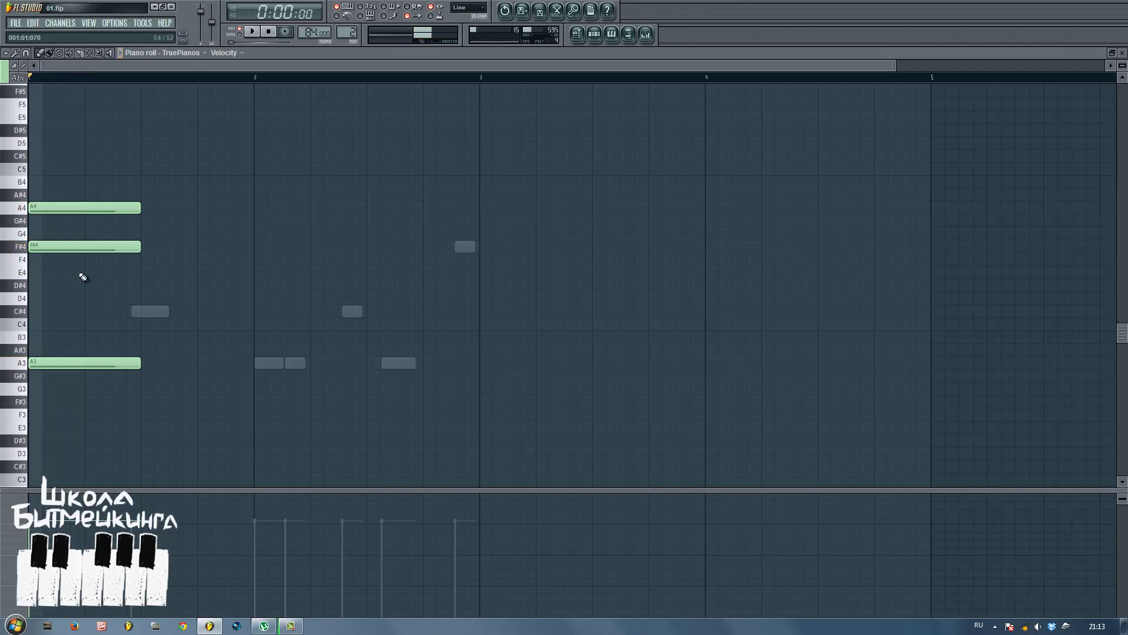
left_click_drag(71, 246, 141, 249)
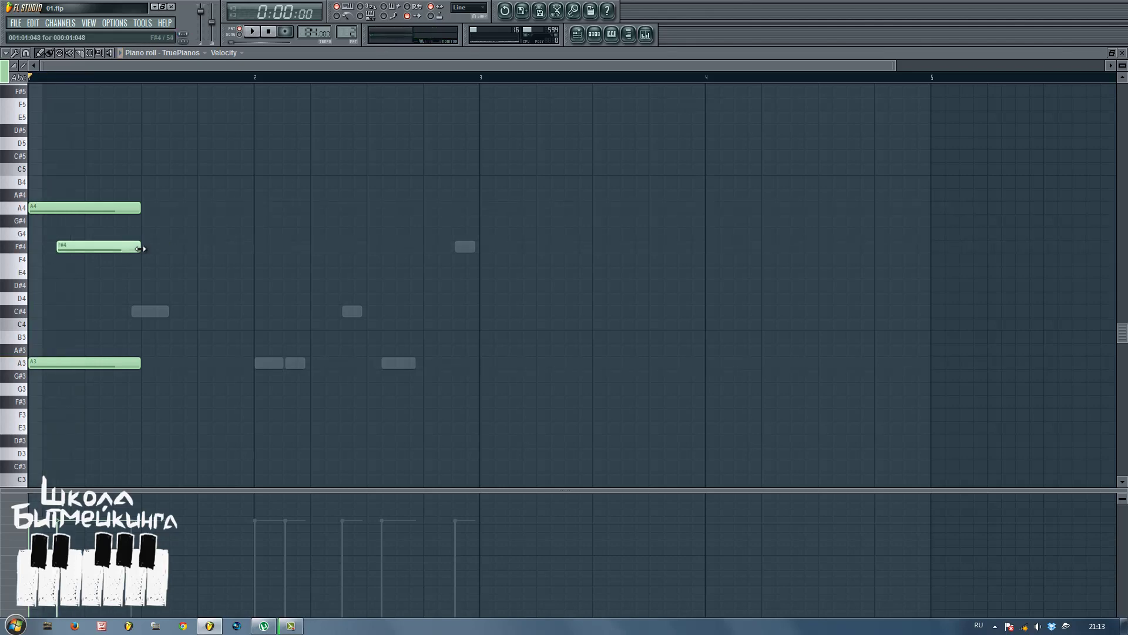
left_click(117, 194)
left_click_drag(121, 197, 158, 157)
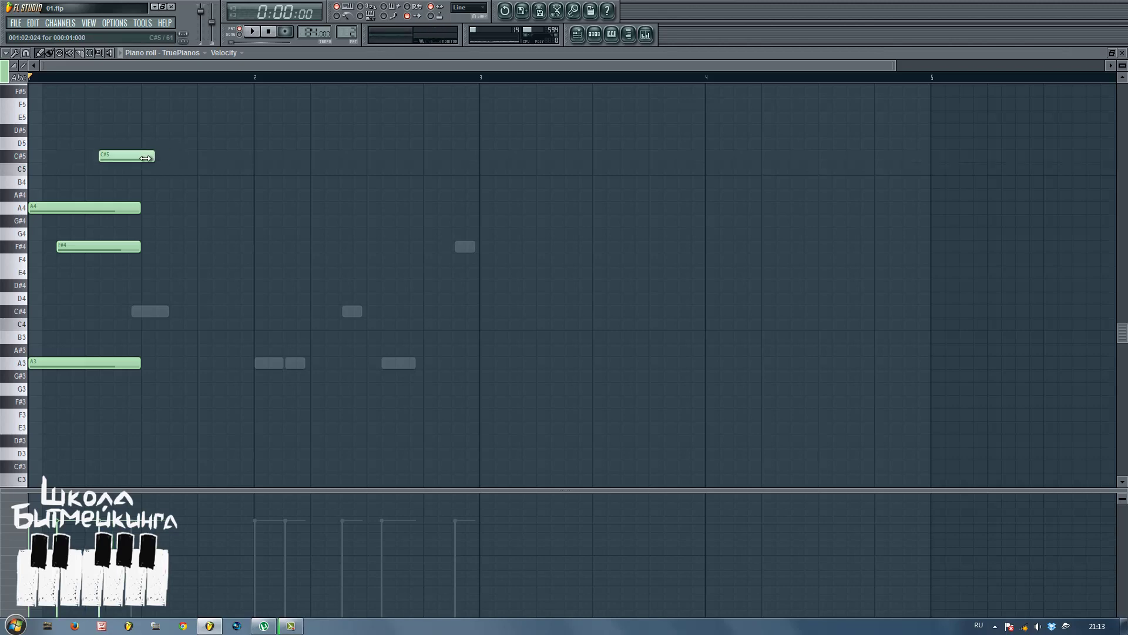
key("space")
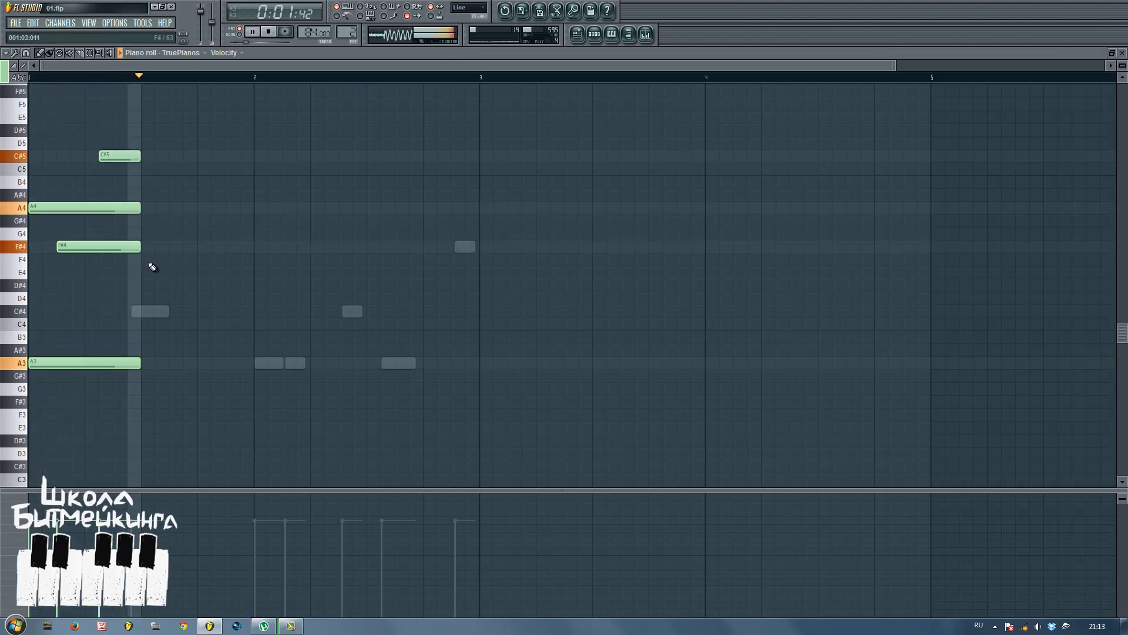
key("space")
left_click_drag(181, 137, 37, 403)
right_click(119, 156)
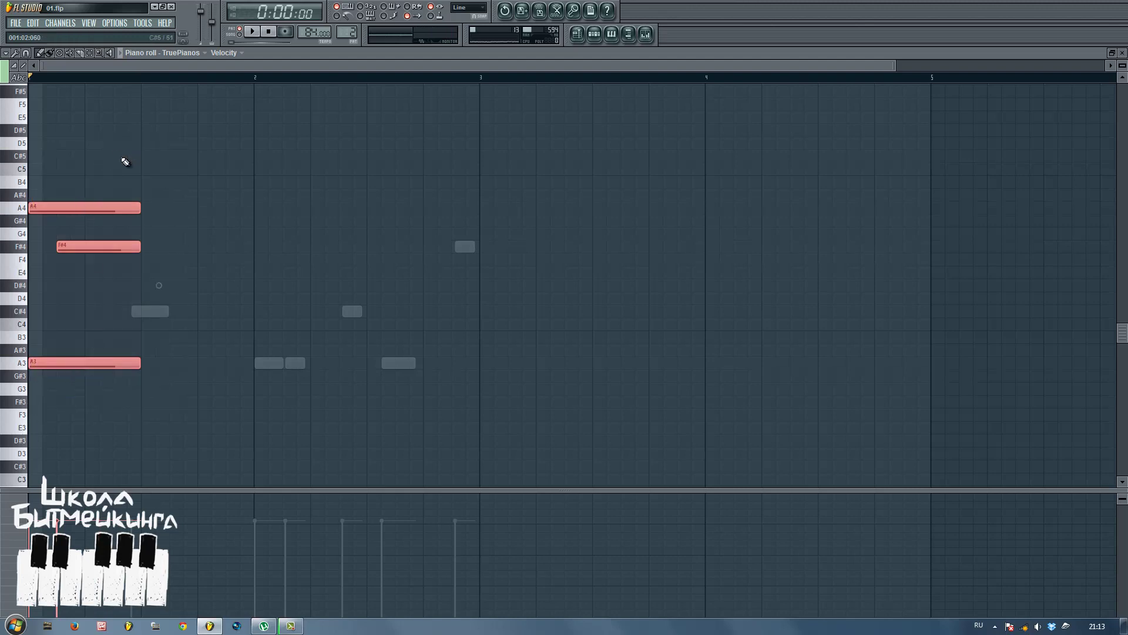
right_click(118, 246)
Duplicate the A octave pair into consecutive half-bar pairs C#4/C#5, A3/A4 and F#3/F#4 up to the end of bar 2, and play the pattern.
left_click_drag(204, 190, 174, 472)
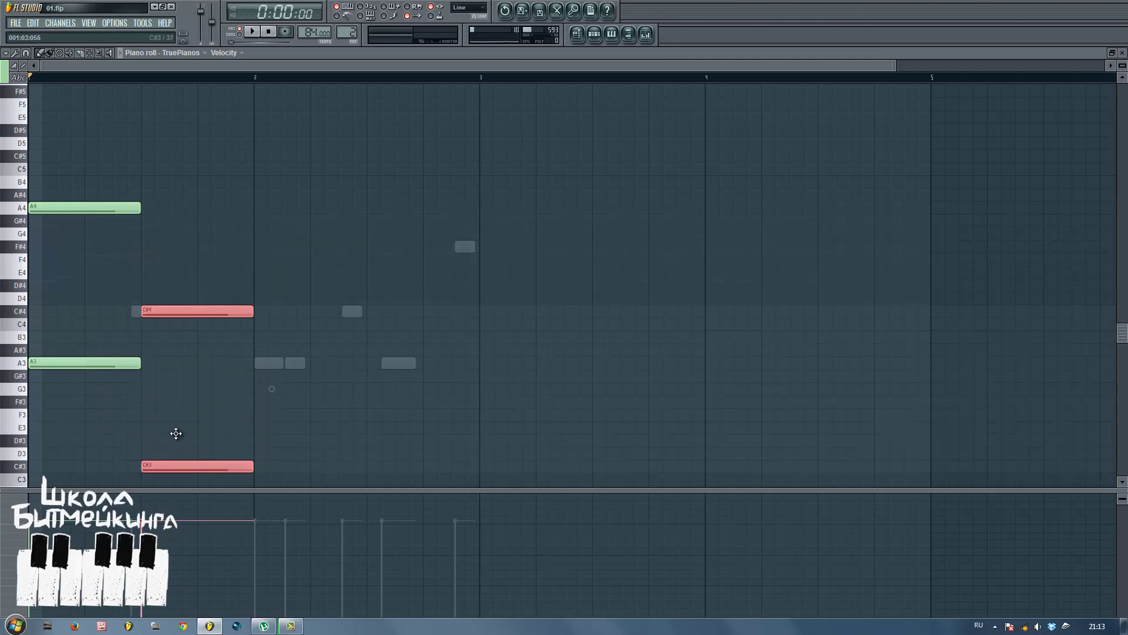
left_click_drag(177, 433, 169, 310)
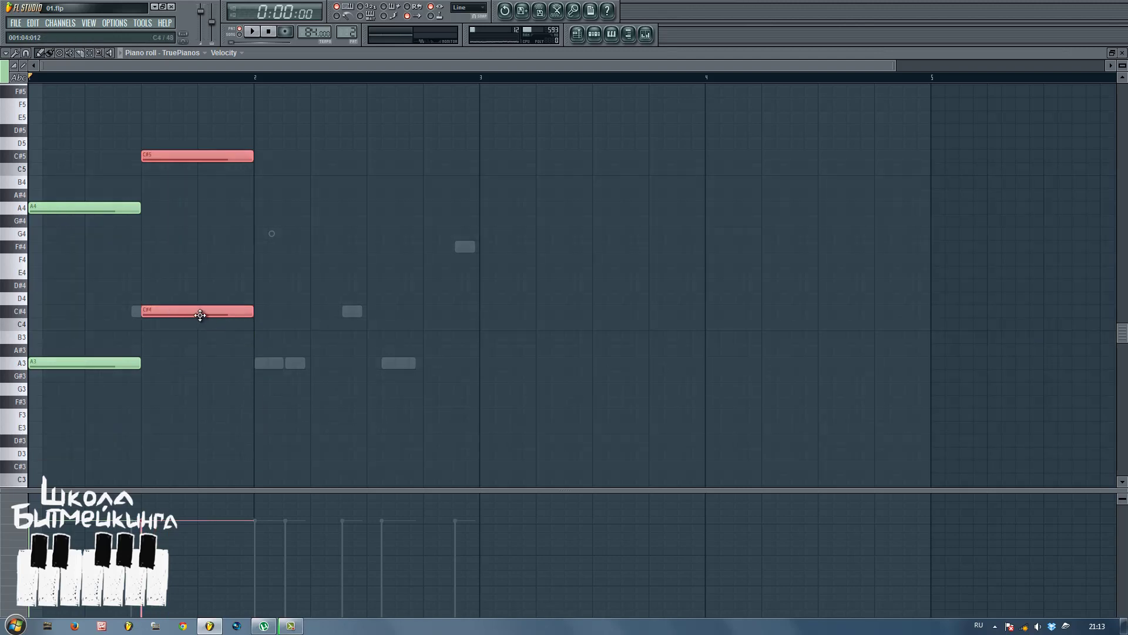
left_click_drag(171, 314, 397, 401)
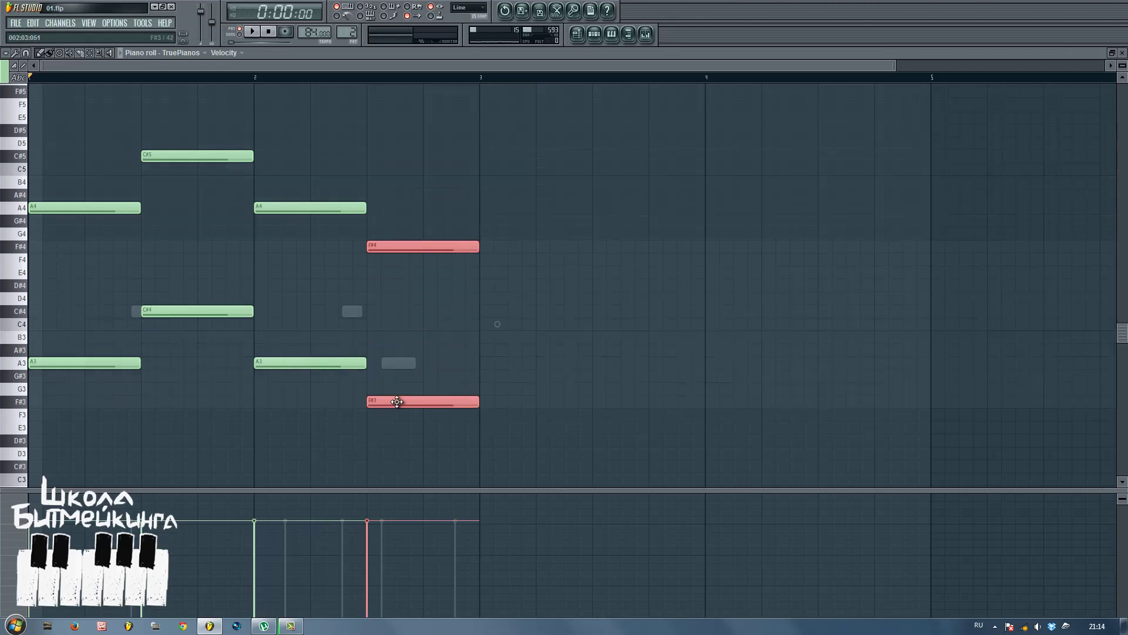
key("space")
left_click(522, 329)
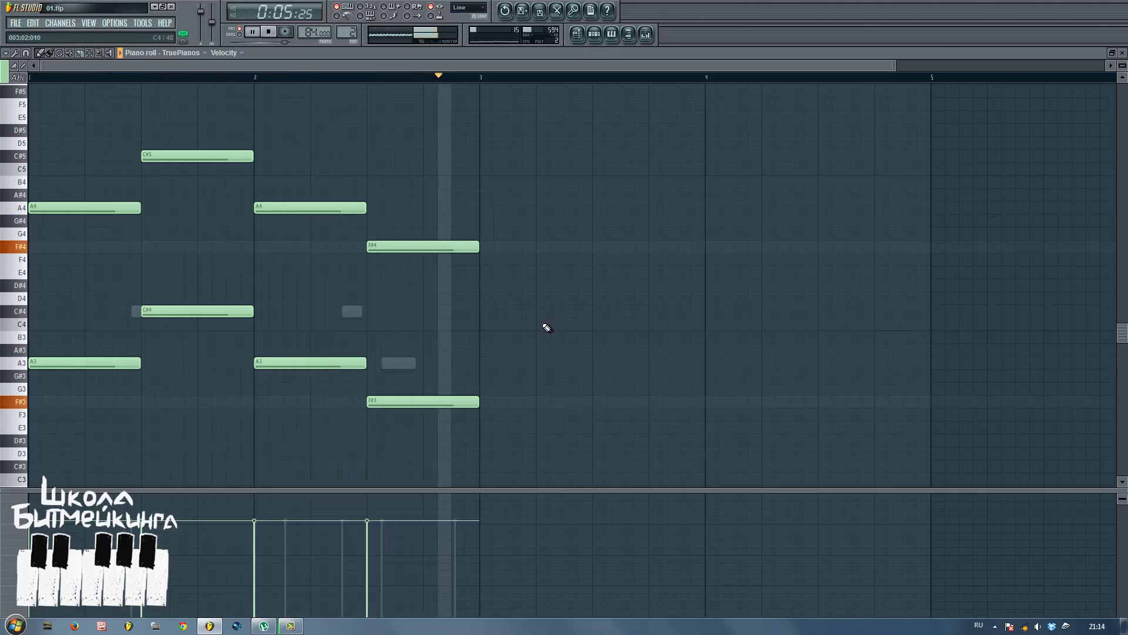
Stop playback and stretch all the piano notes to twice their length, so each octave pair fills one bar across four bars.
key("space")
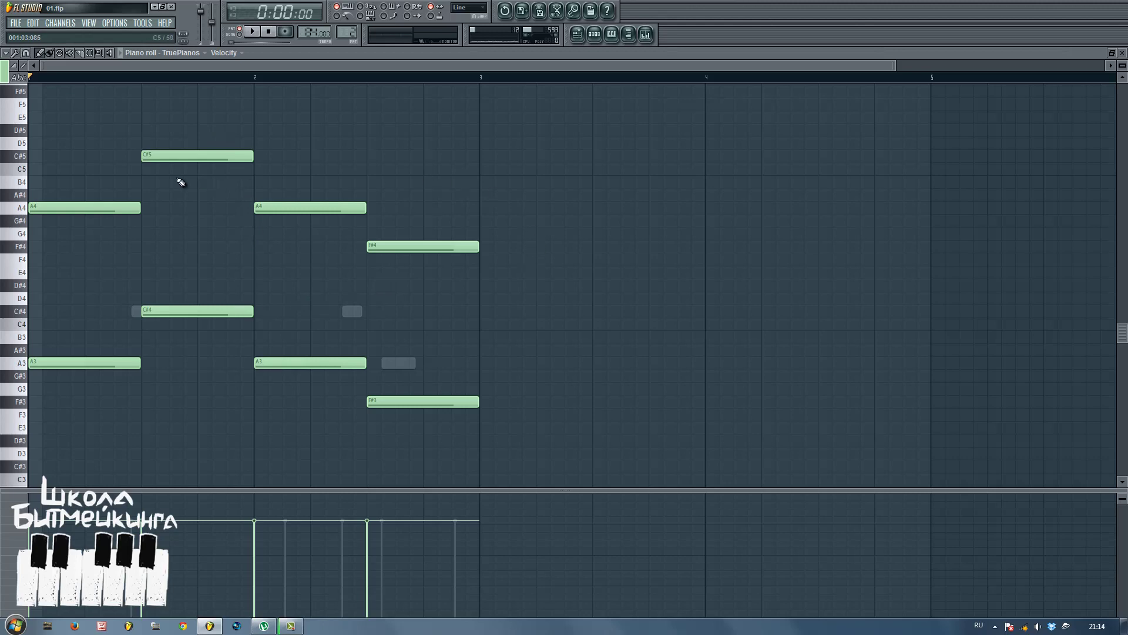
left_click_drag(83, 144, 522, 459)
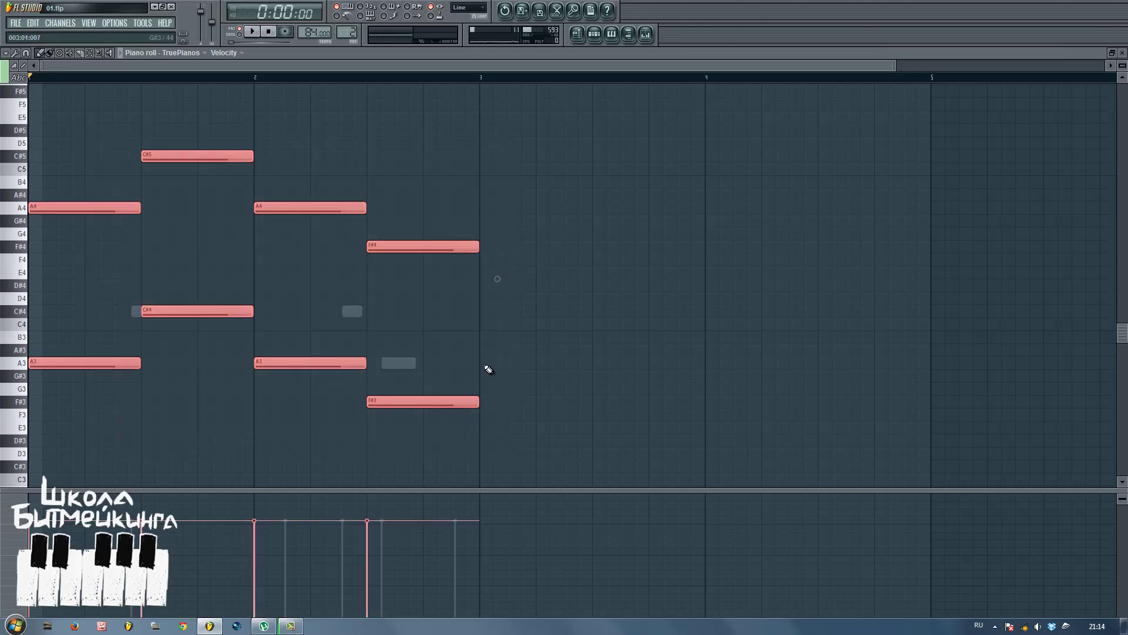
scroll(480, 340, "down", 2)
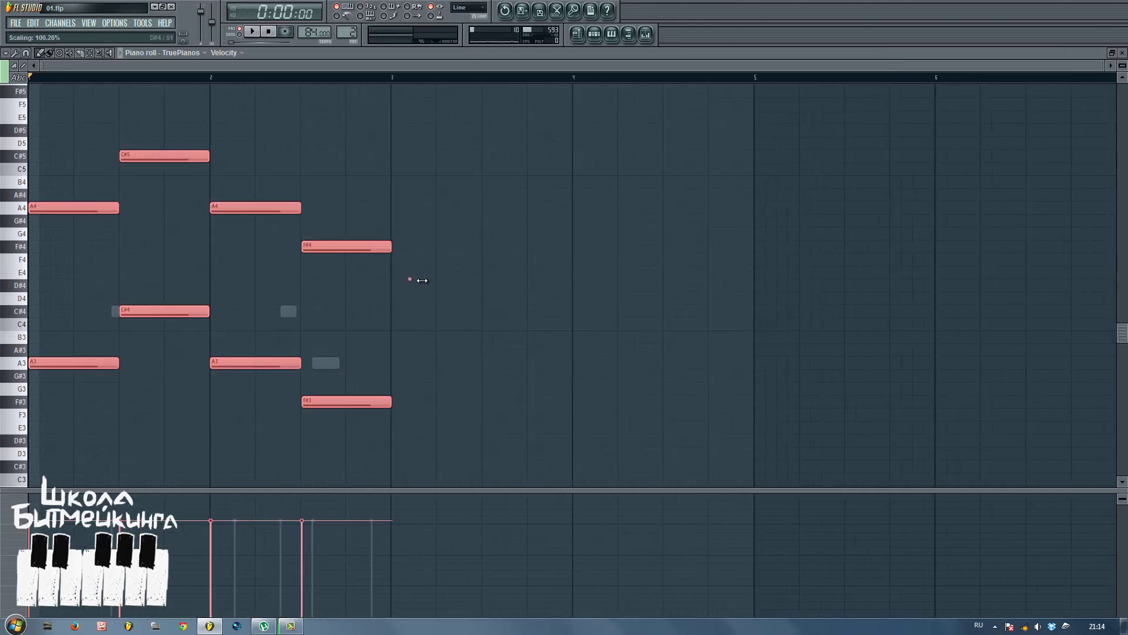
left_click_drag(418, 280, 771, 283)
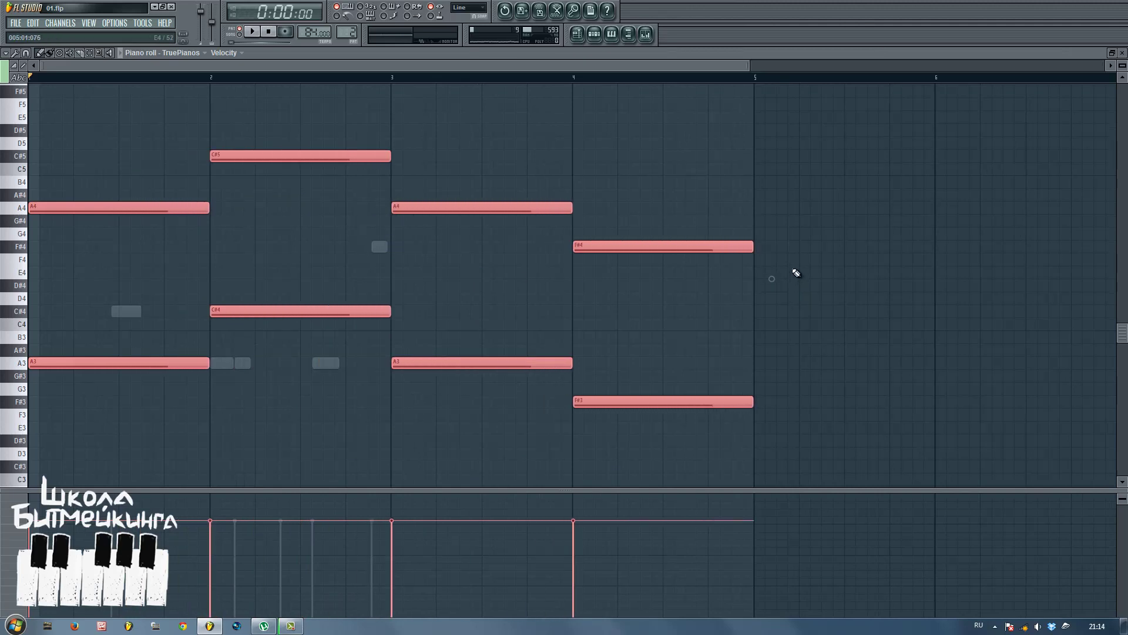
scroll(793, 272, "up", 4)
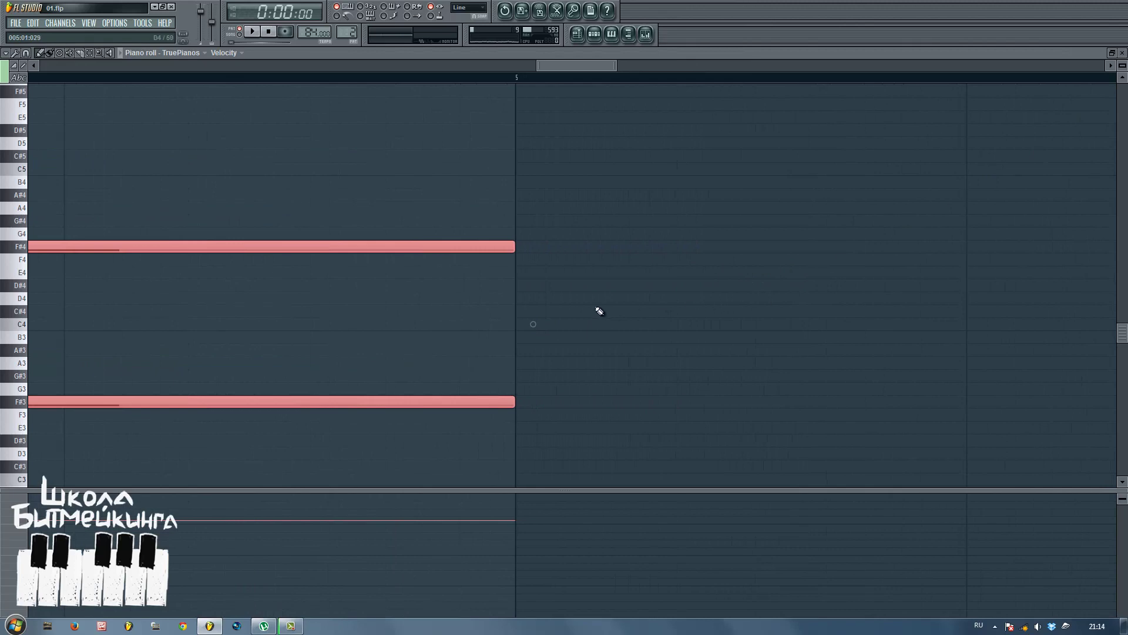
scroll(596, 309, "down", 6)
right_click(380, 294)
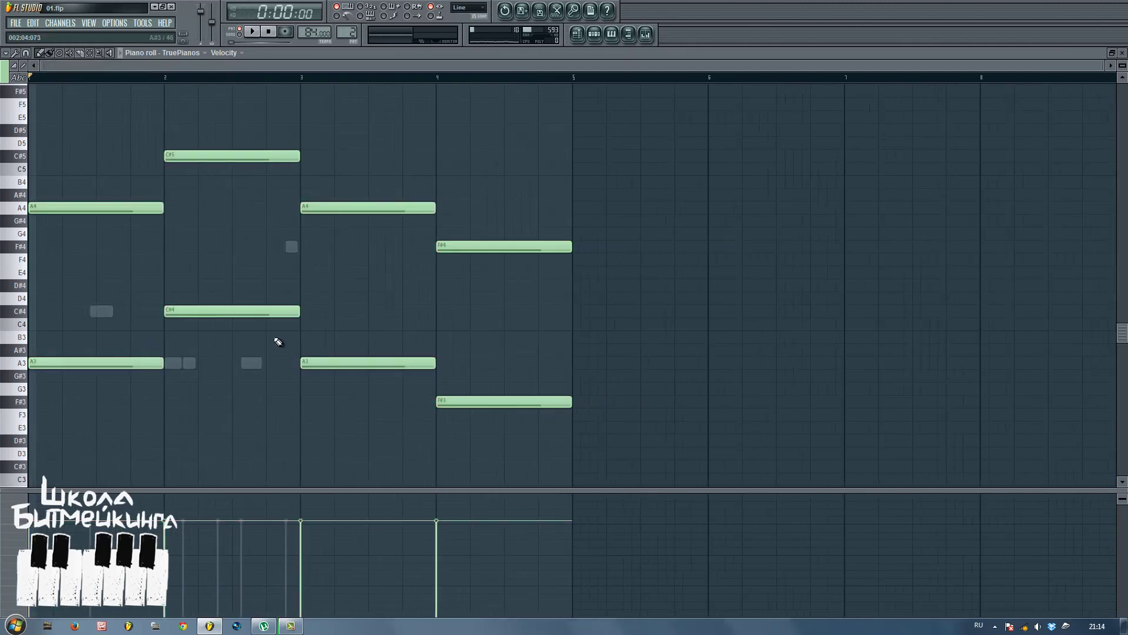
Reorder the octave pairs so bar 2 holds F#3/F#4 and bar 4 holds C#4/C#5, and play the pattern.
left_click_drag(241, 124, 215, 344)
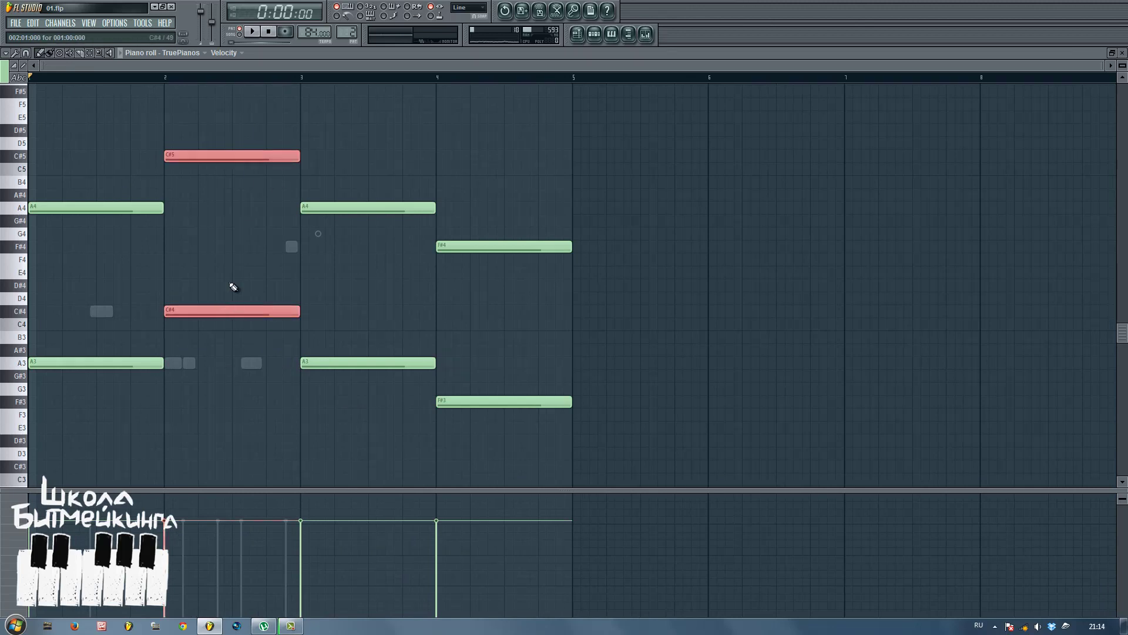
key("Delete")
left_click_drag(249, 164, 382, 400)
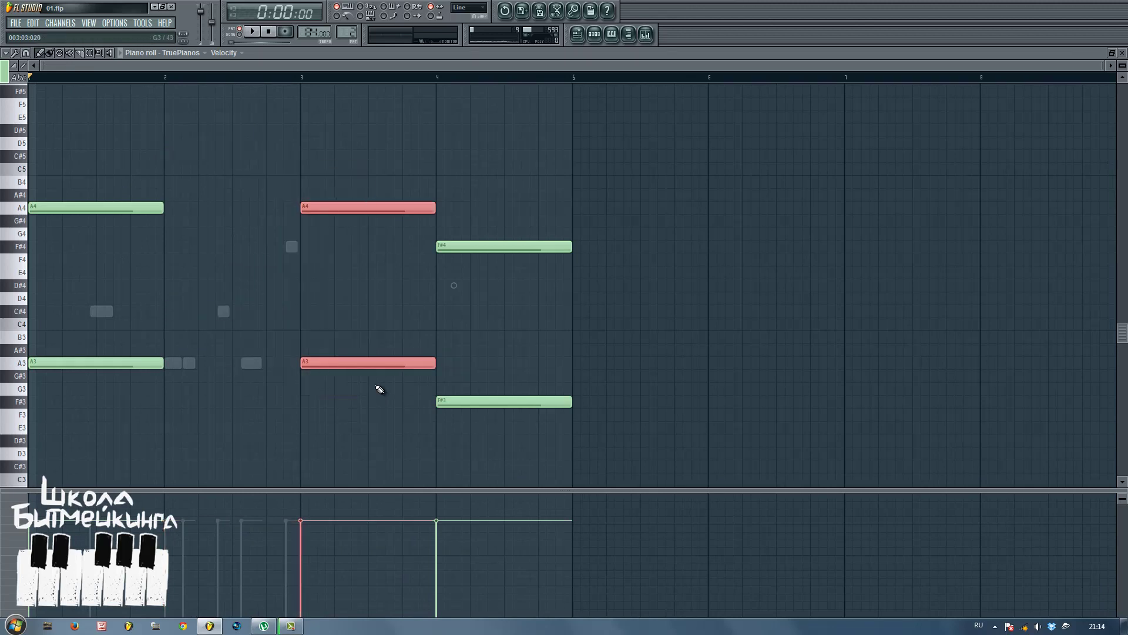
left_click_drag(468, 232, 505, 318)
key("space")
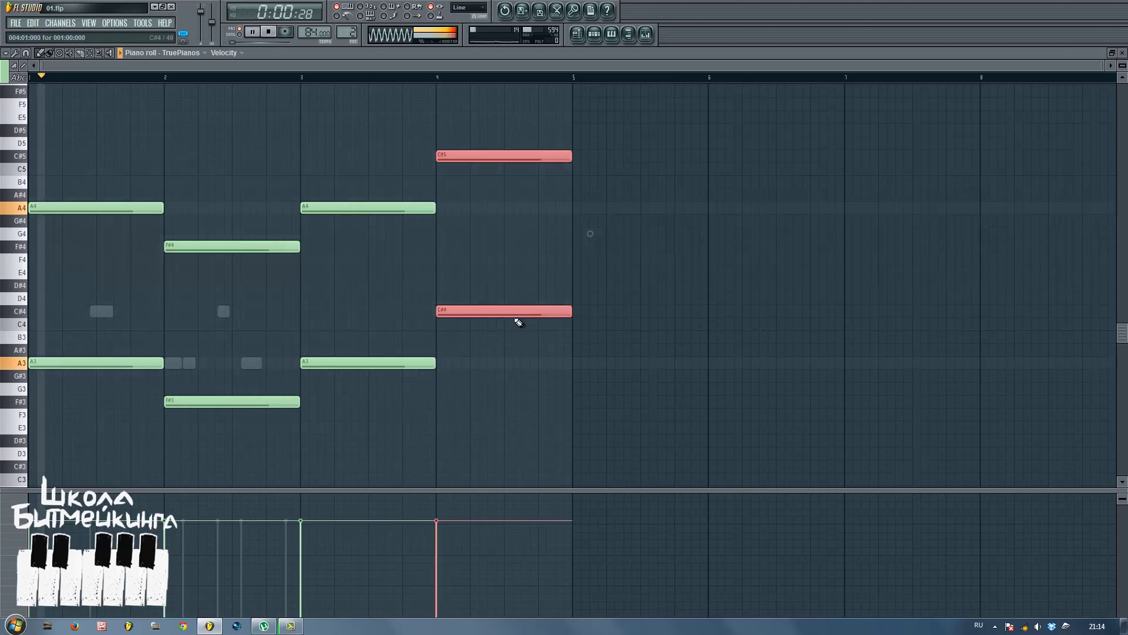
Duplicate the two-bar Bootit Bass phrase into bars 3 and 4, and close its piano roll.
left_click(697, 320)
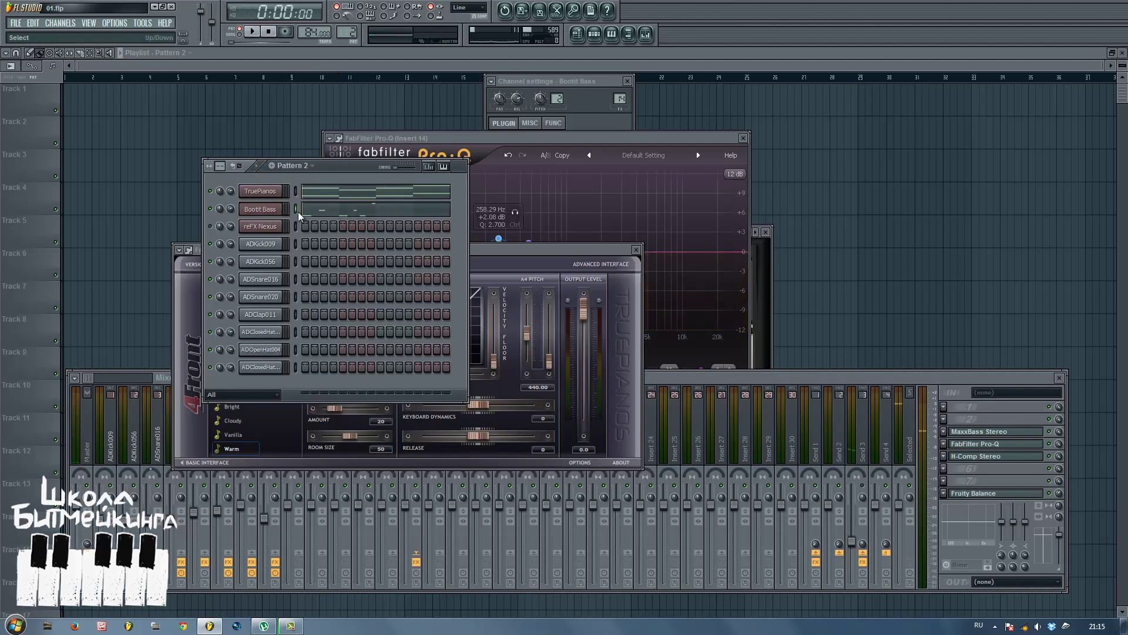
left_click(352, 214)
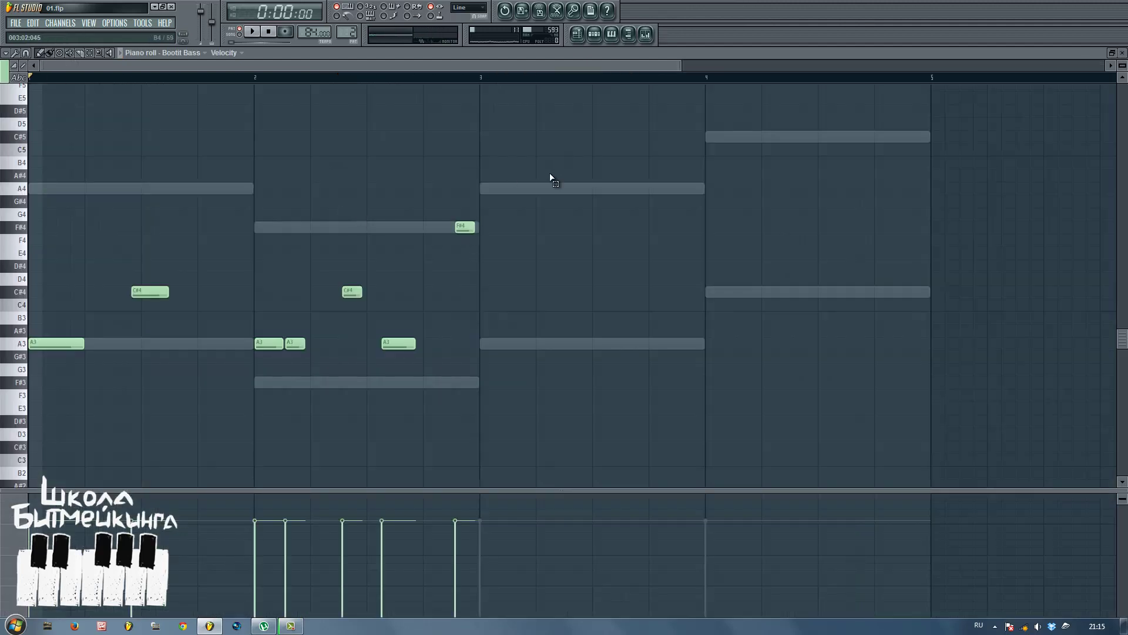
left_click_drag(558, 159, 39, 411)
left_click_drag(58, 343, 509, 338)
left_click(566, 373)
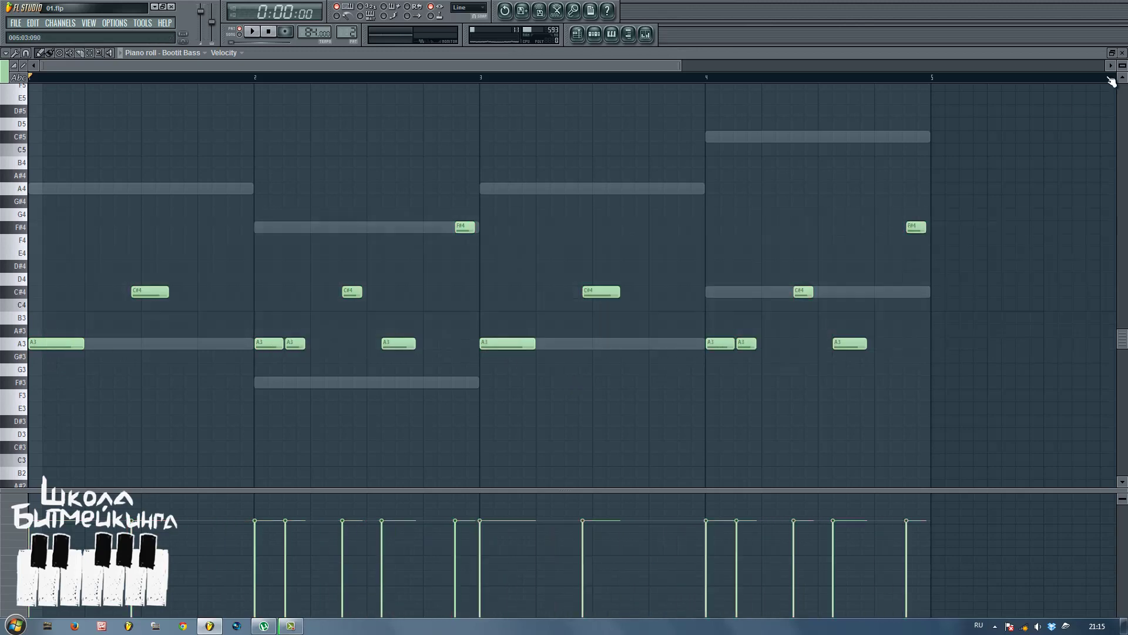
left_click(1122, 53)
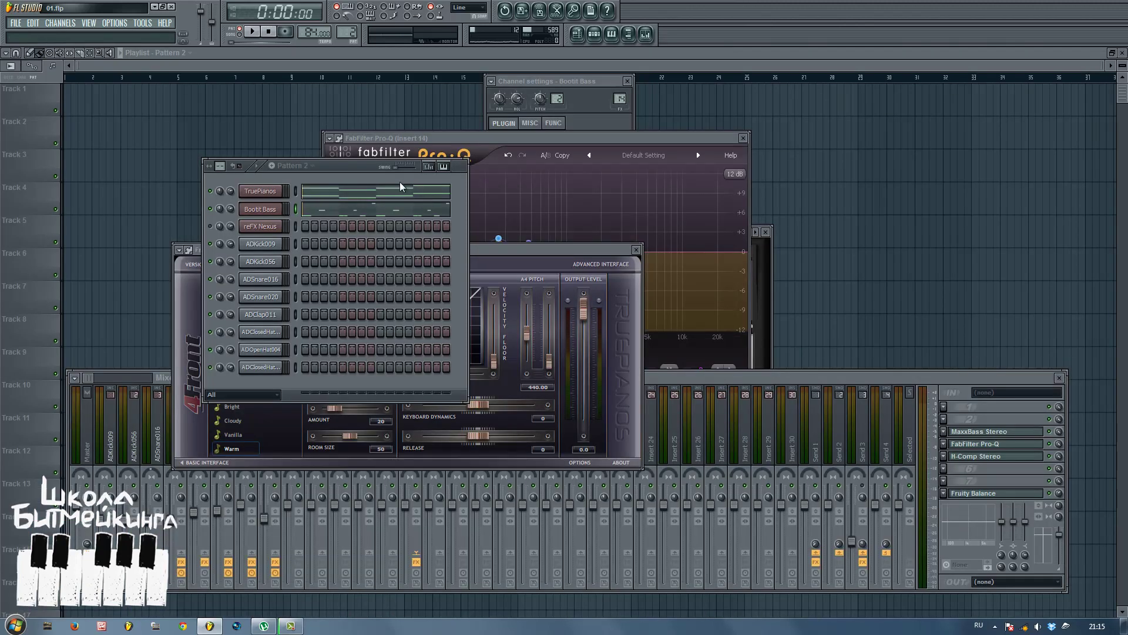
Replace the plugin of the TruePianos channel with Helix and audition its sound.
right_click(280, 191)
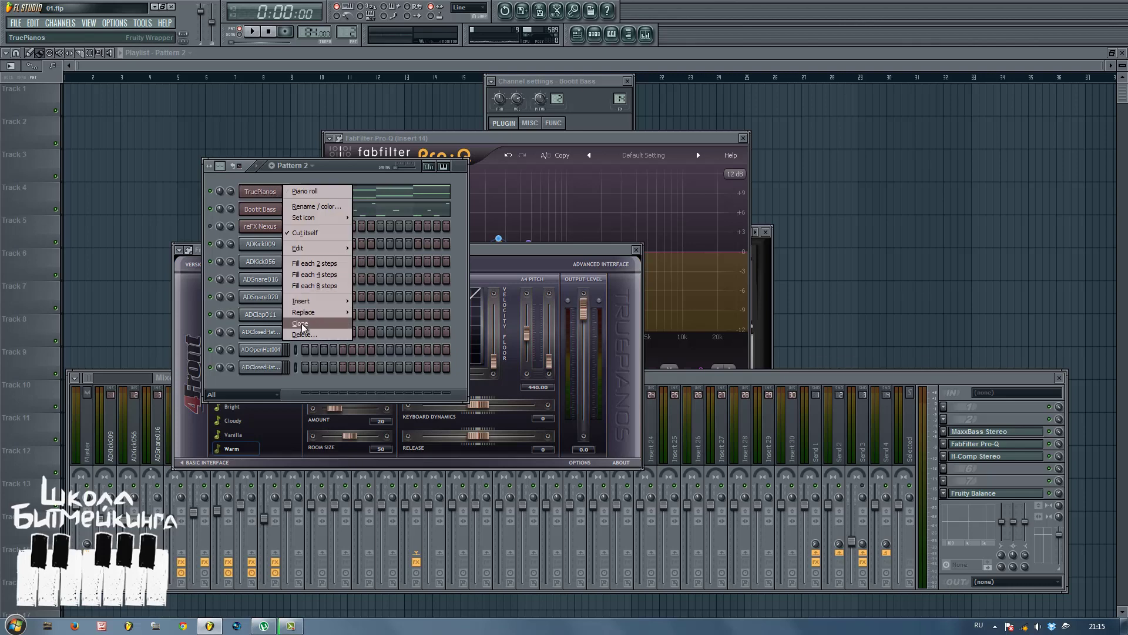
mouse_move(318, 312)
left_click(395, 193)
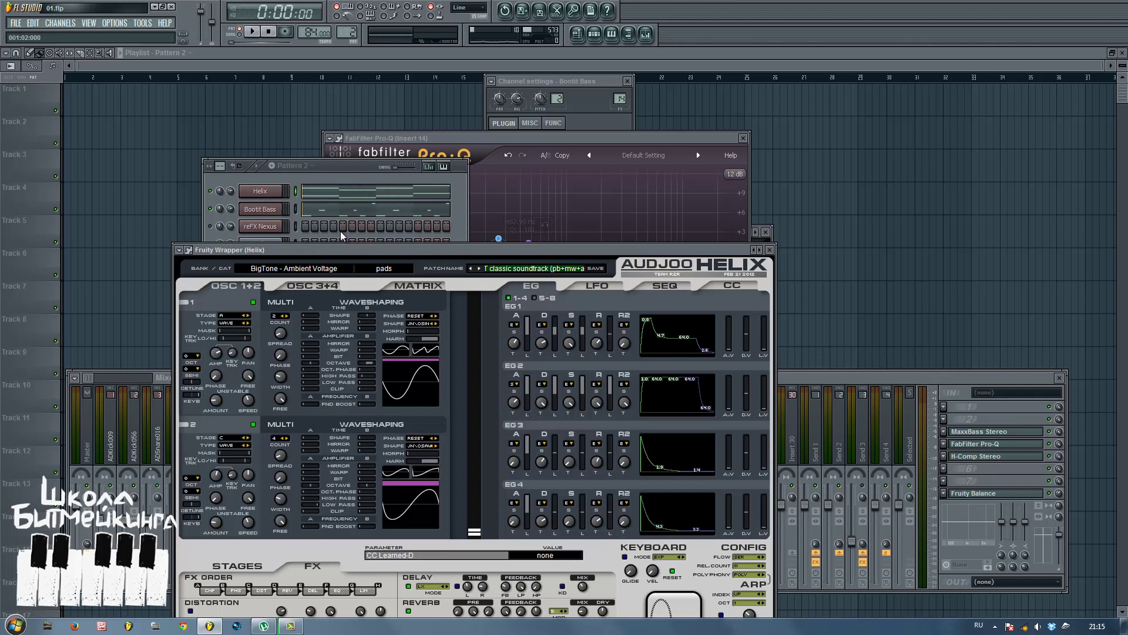
key("b")
Clone the Helix channel in Pattern 2 and return to the channel list.
right_click(262, 191)
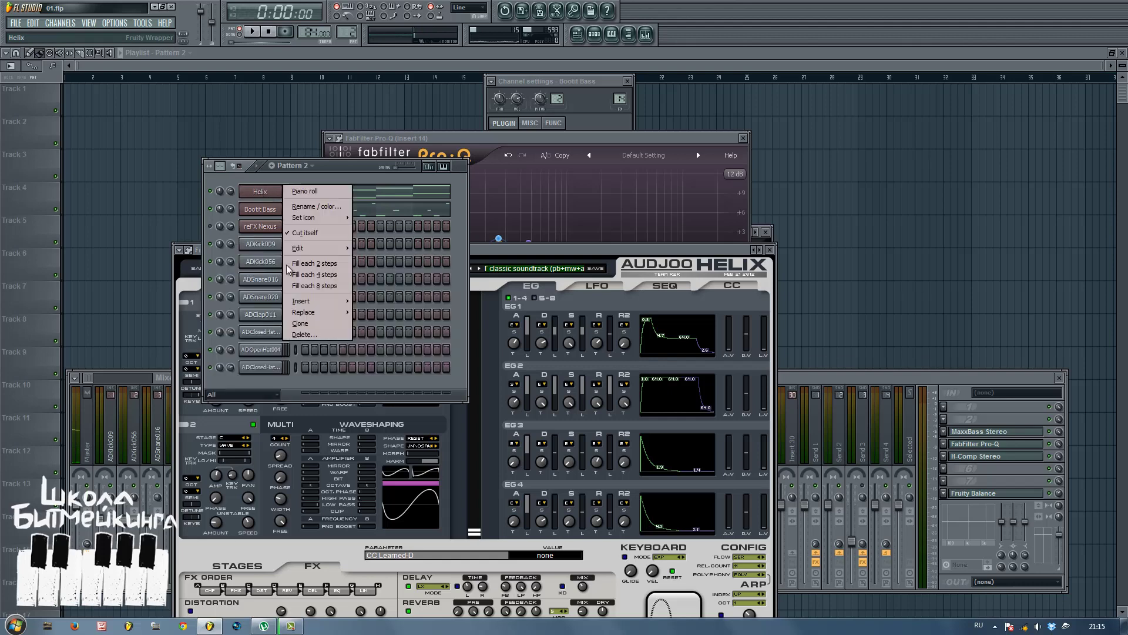
left_click(305, 324)
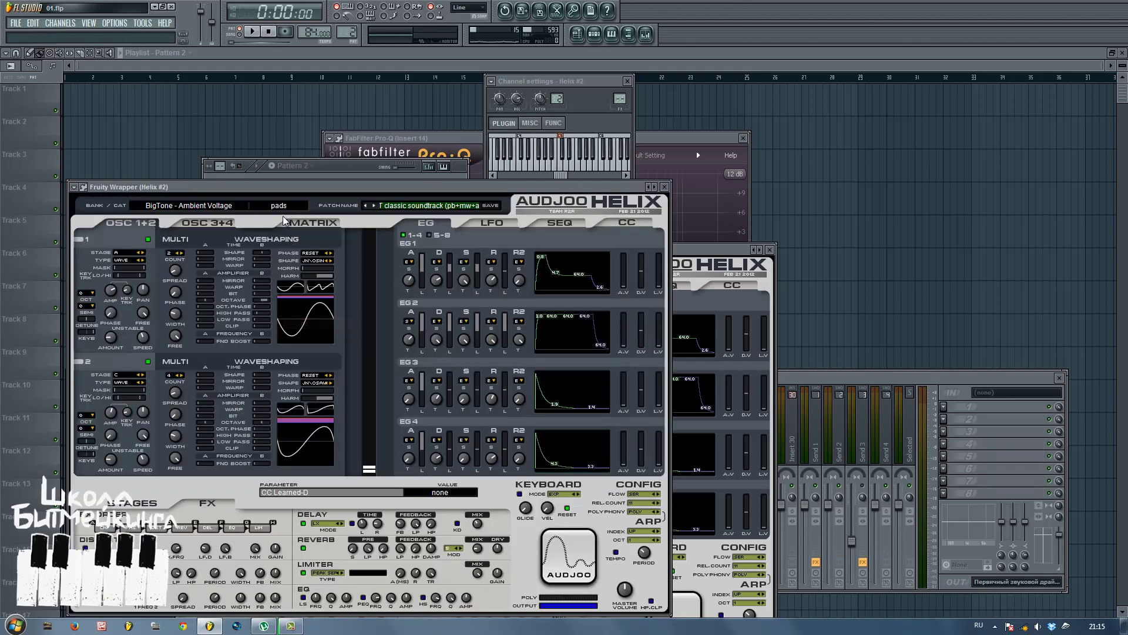
left_click(357, 171)
Replace the plugin of the cloned Helix channel with Omnisphere.
right_click(275, 207)
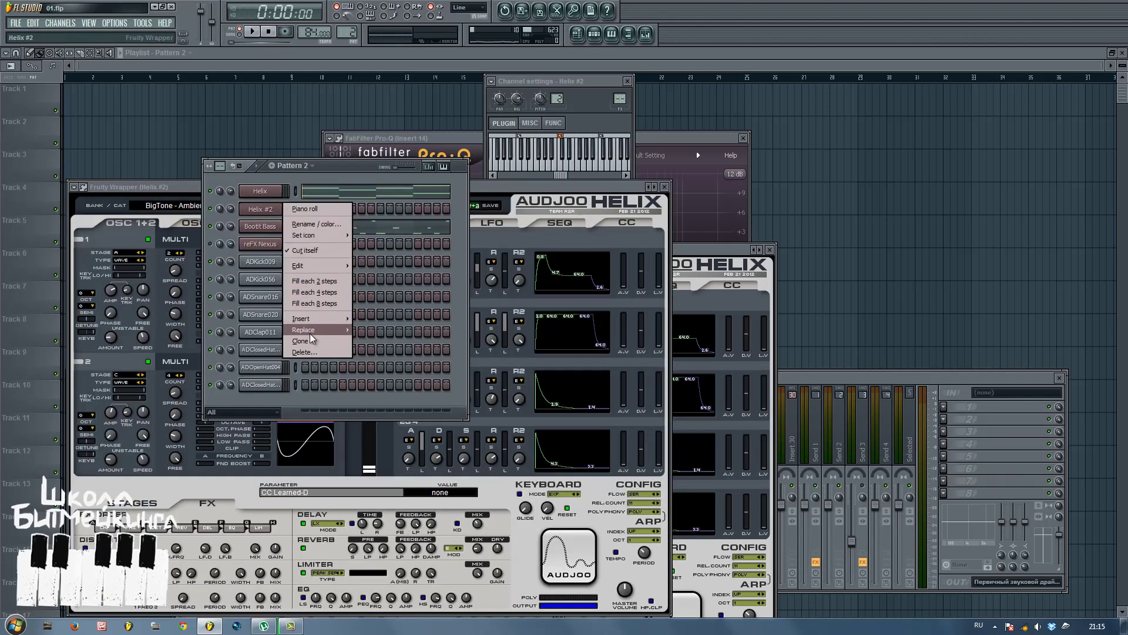
mouse_move(316, 320)
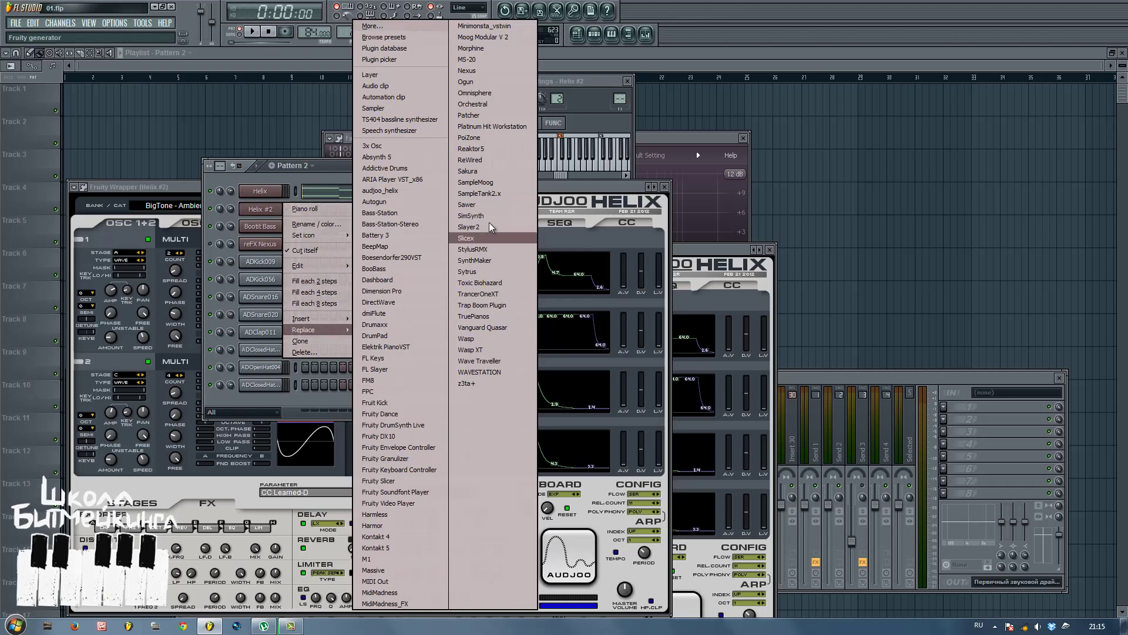
left_click(492, 93)
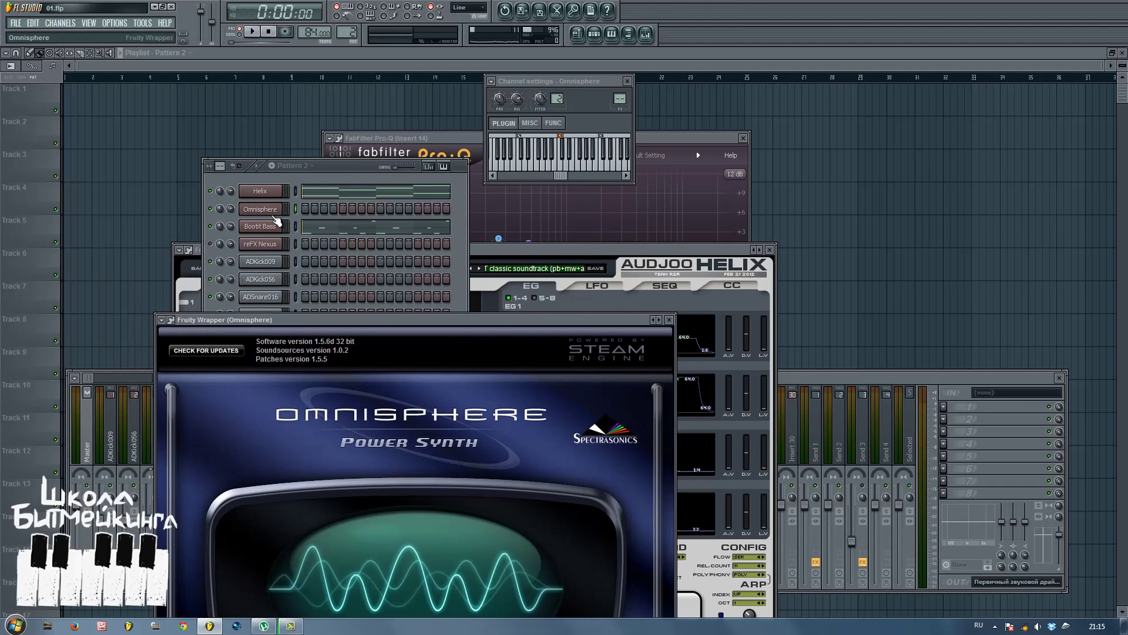
Replace the Omnisphere channel's plugin with TruePianos and choose the Diamond module with the Warm preset.
right_click(277, 209)
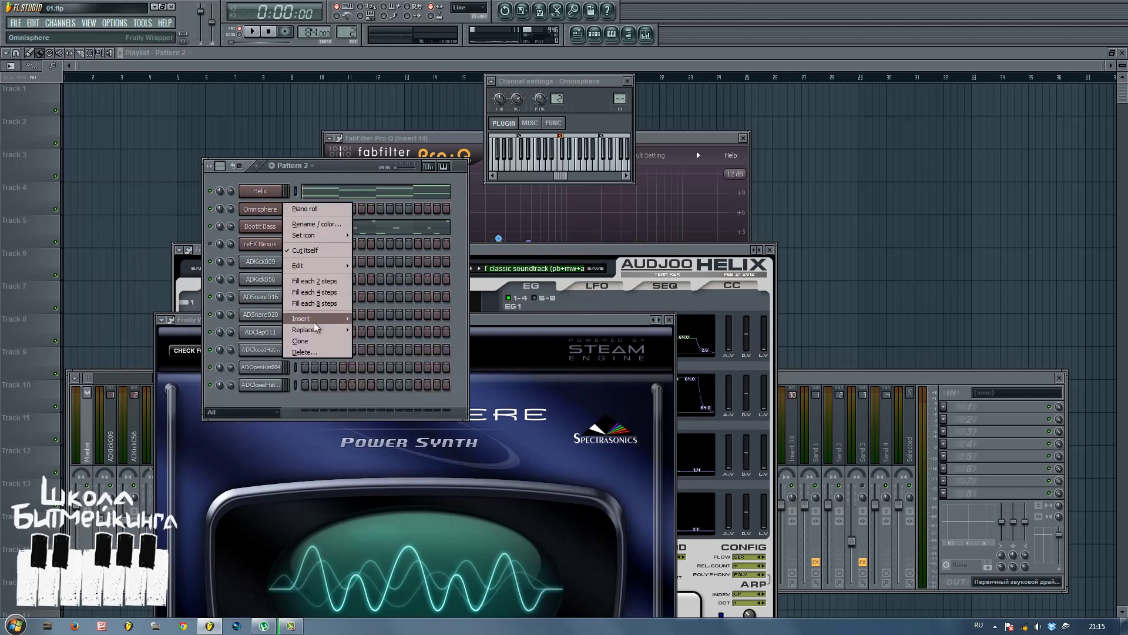
mouse_move(316, 329)
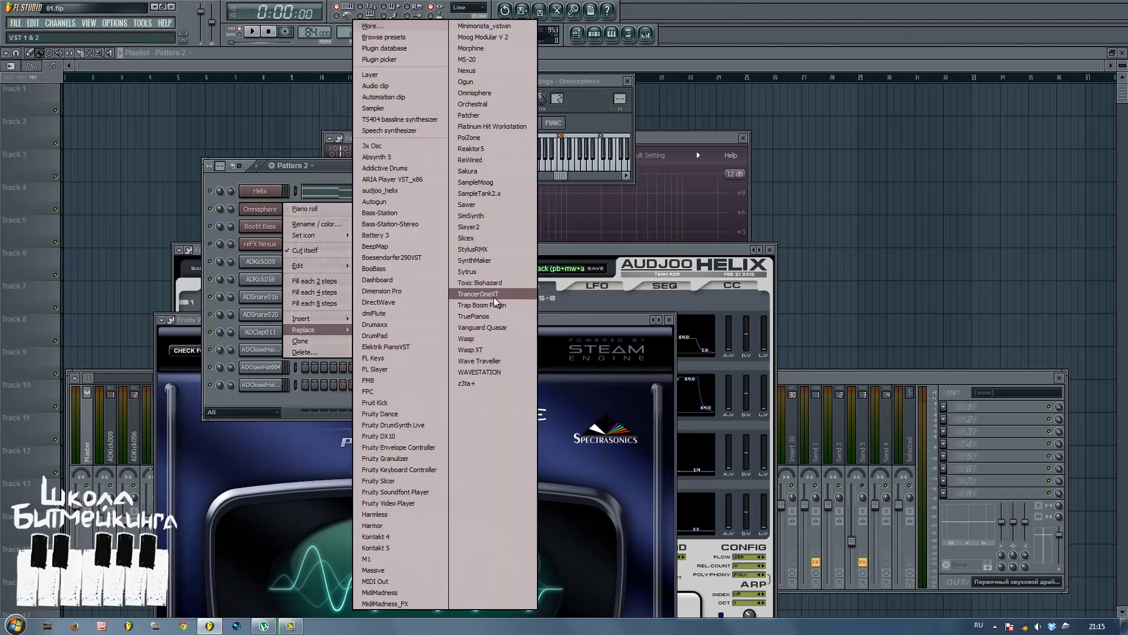
left_click(492, 316)
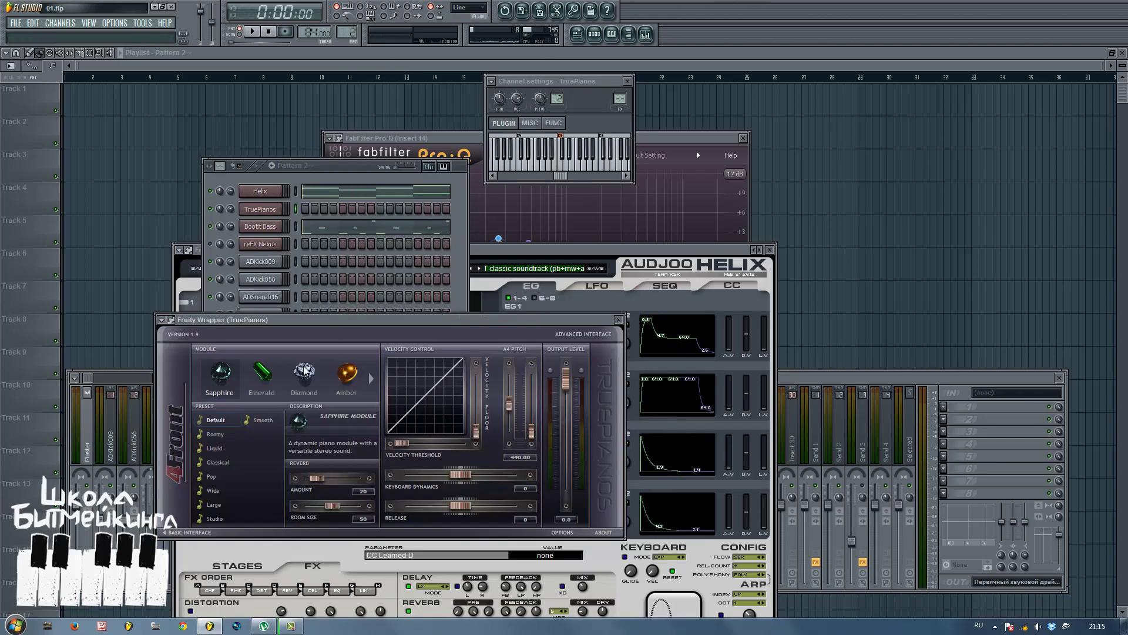
left_click(305, 388)
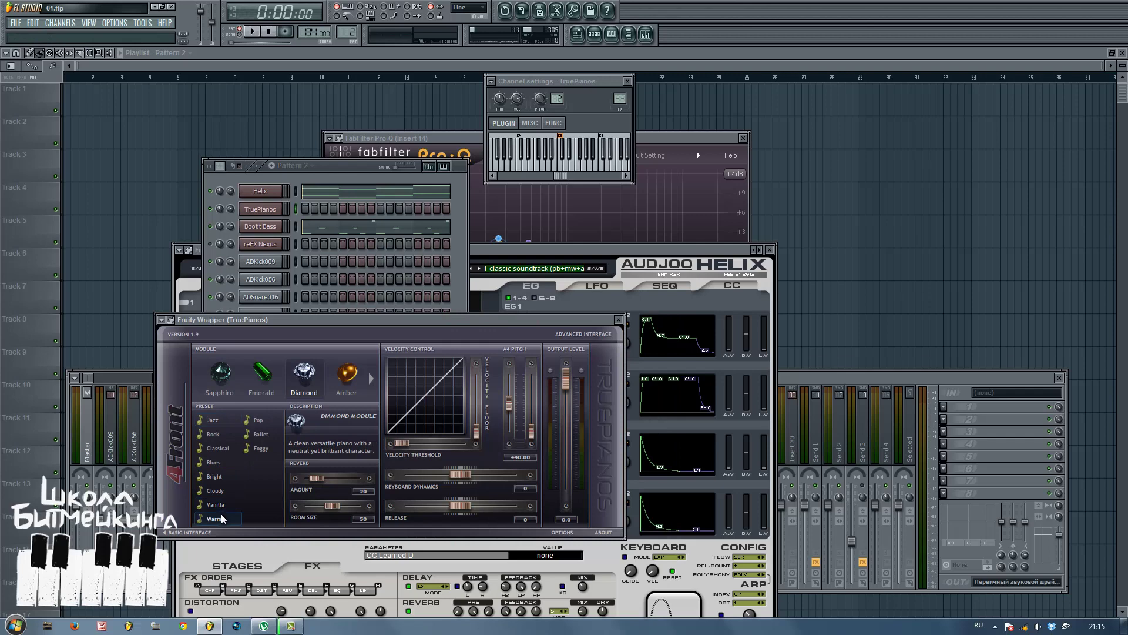
Copy the Helix notes into the TruePianos channel and play the pattern with both instruments.
left_click(297, 192)
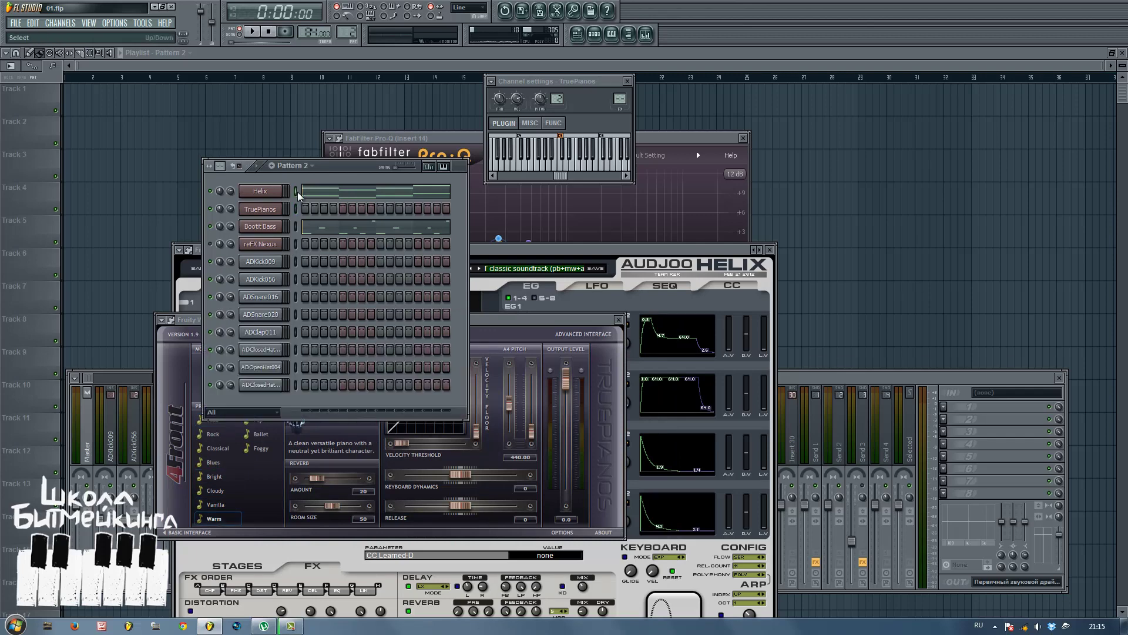
left_click(298, 211)
key("ctrl+v")
key("space")
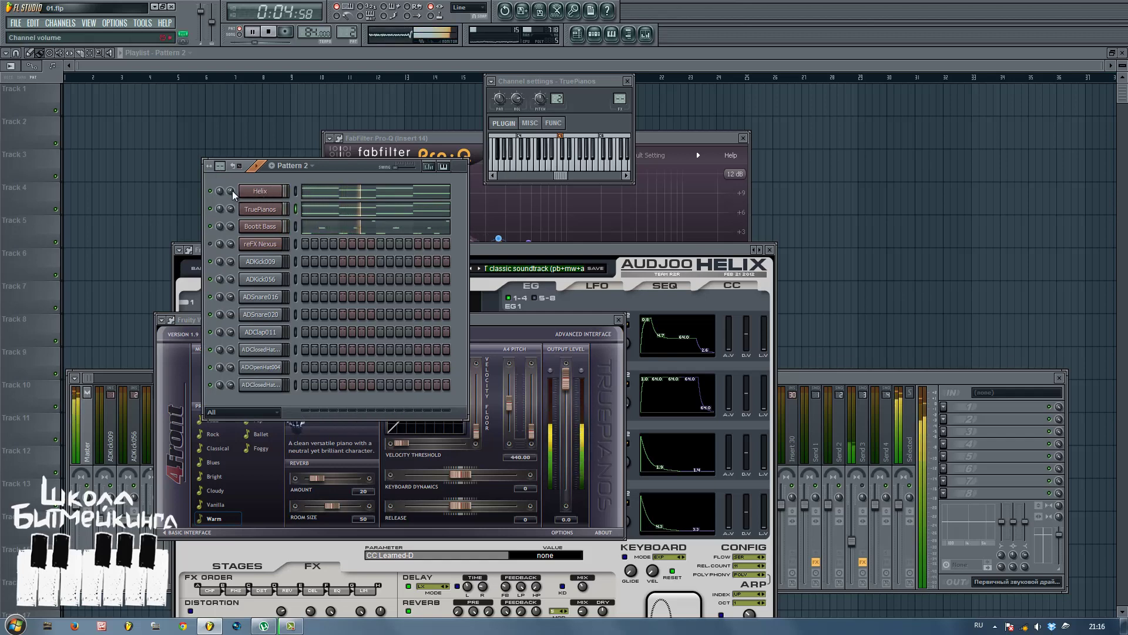
Route Helix to mixer insert 15 and TruePianos to insert 16, and briefly play the pattern to check the levels.
left_click(274, 193)
key("space")
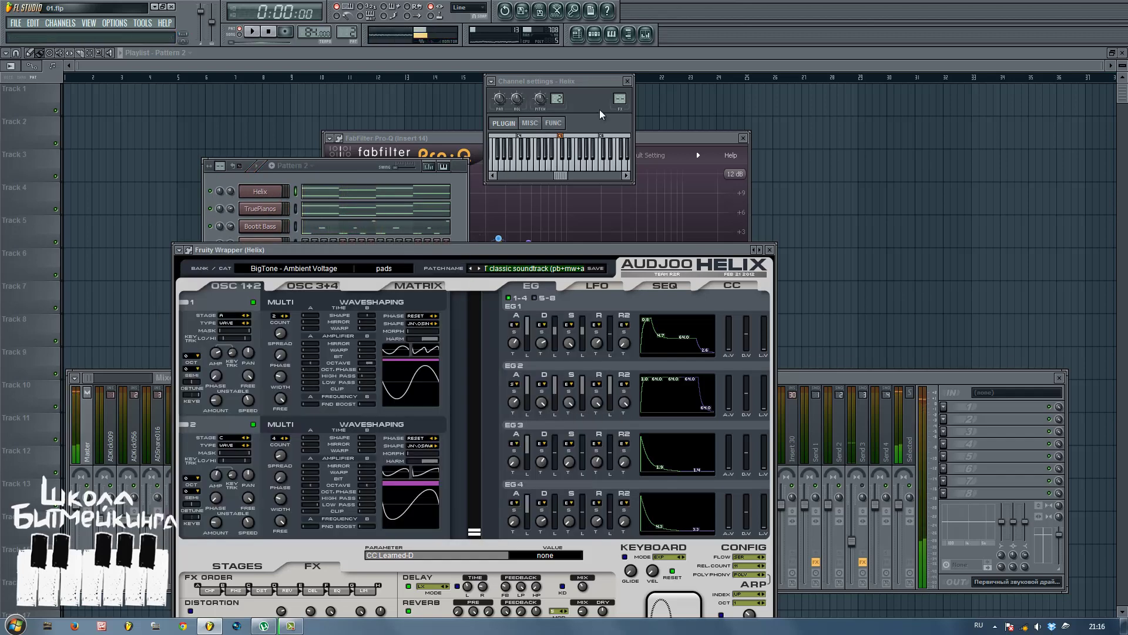
double_click(618, 98)
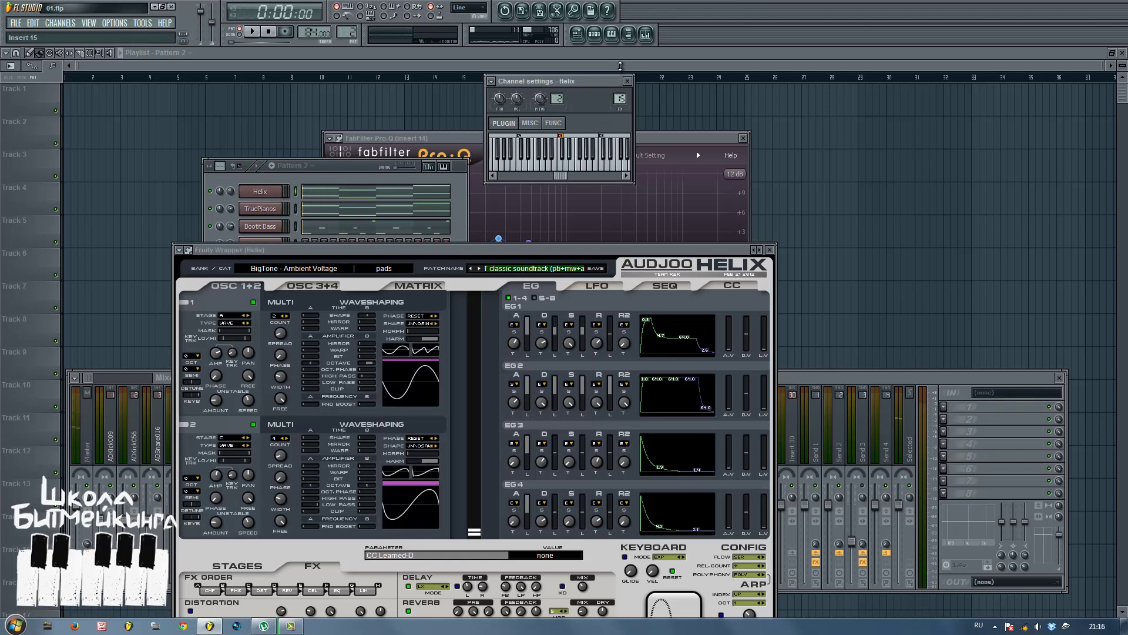
left_click(260, 208)
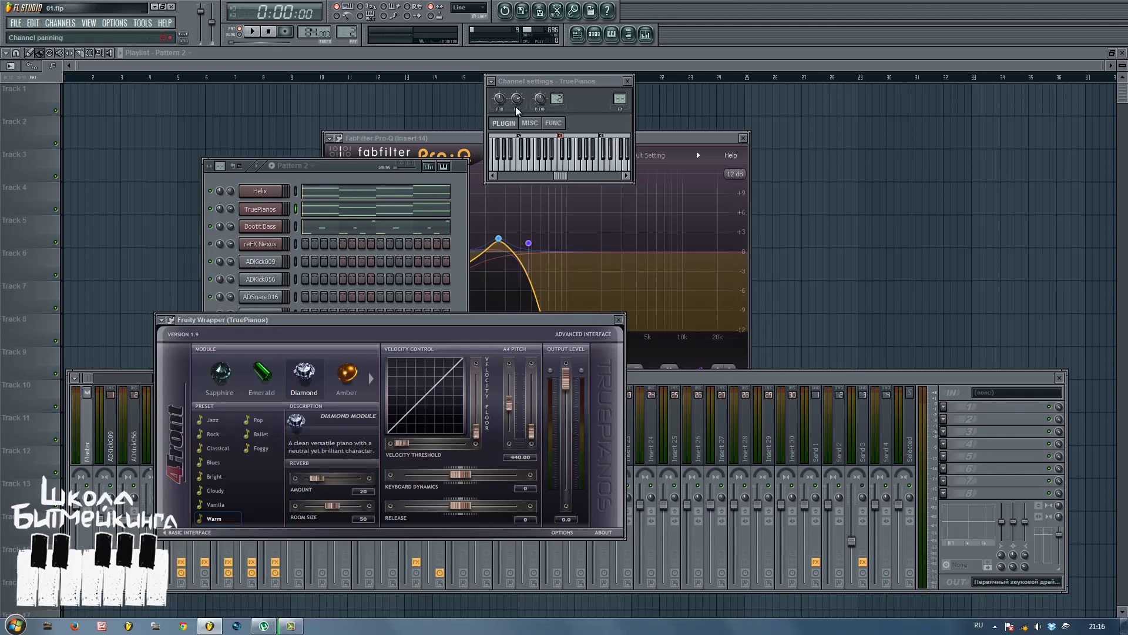
double_click(614, 101)
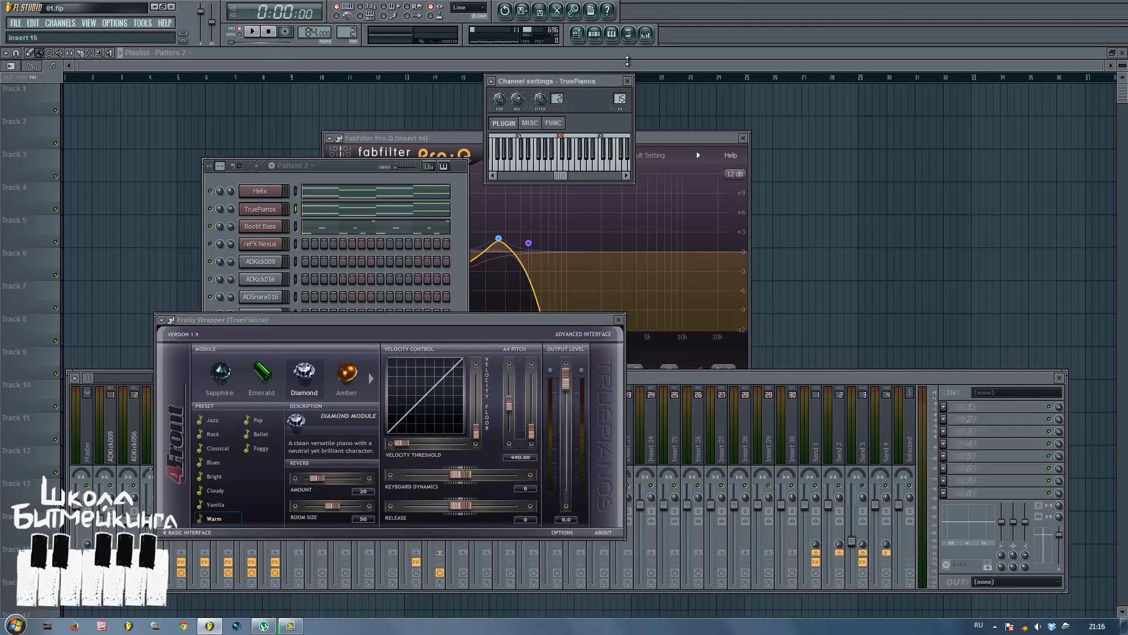
left_click_drag(627, 61, 633, 52)
left_click(642, 378)
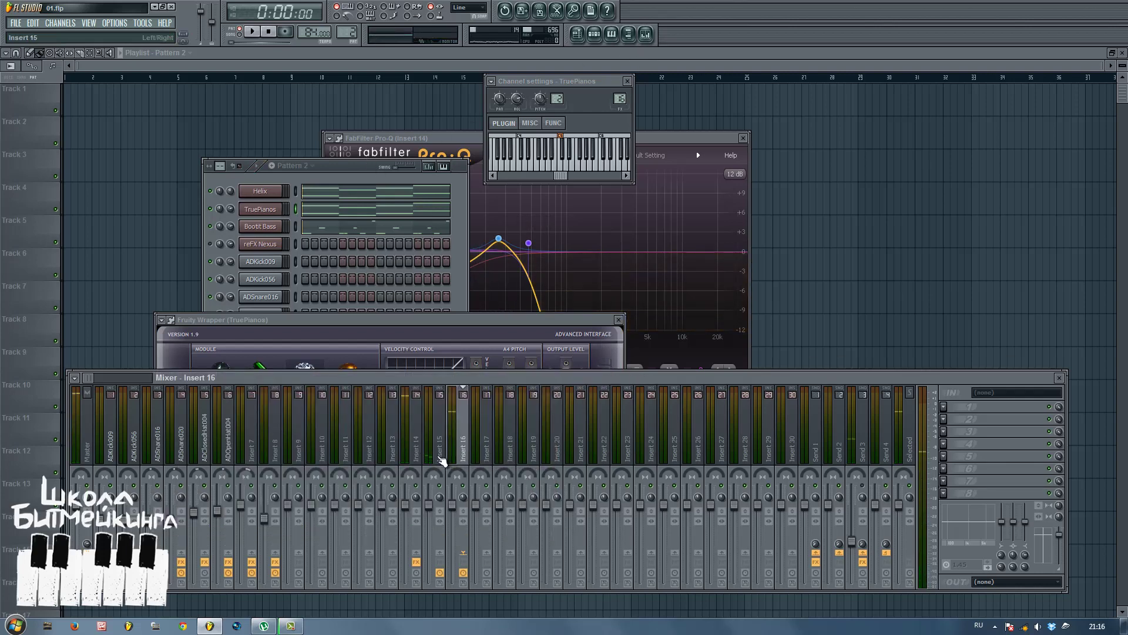
key("space")
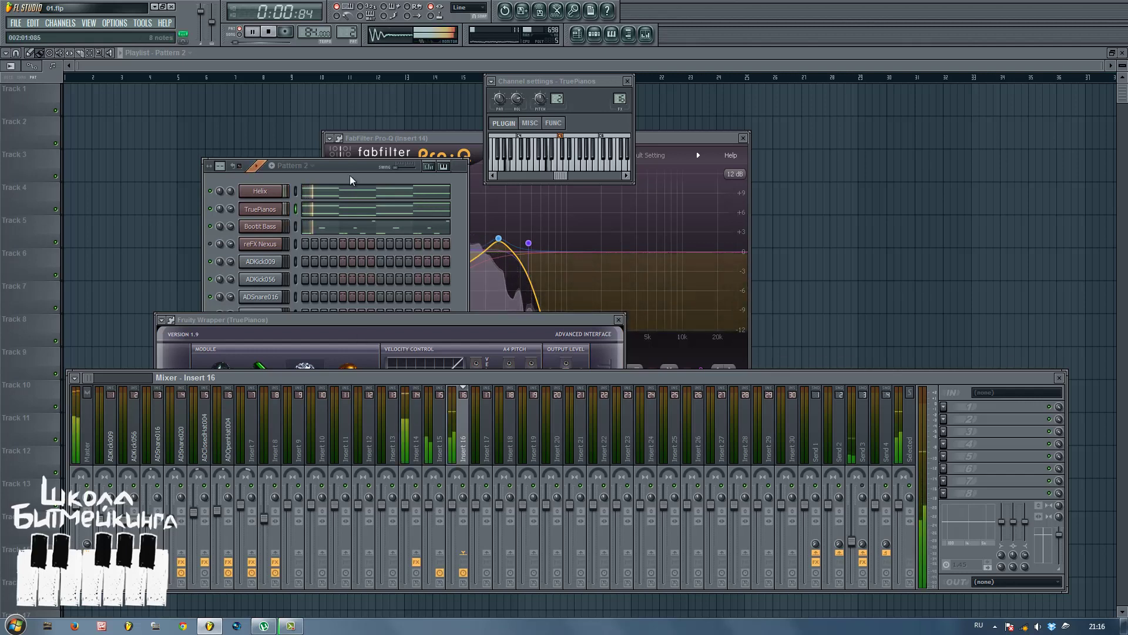
key("space")
Open the TruePianos notes in the piano roll and add bar-long C#4 notes in bars 1 and 2.
left_click(330, 210)
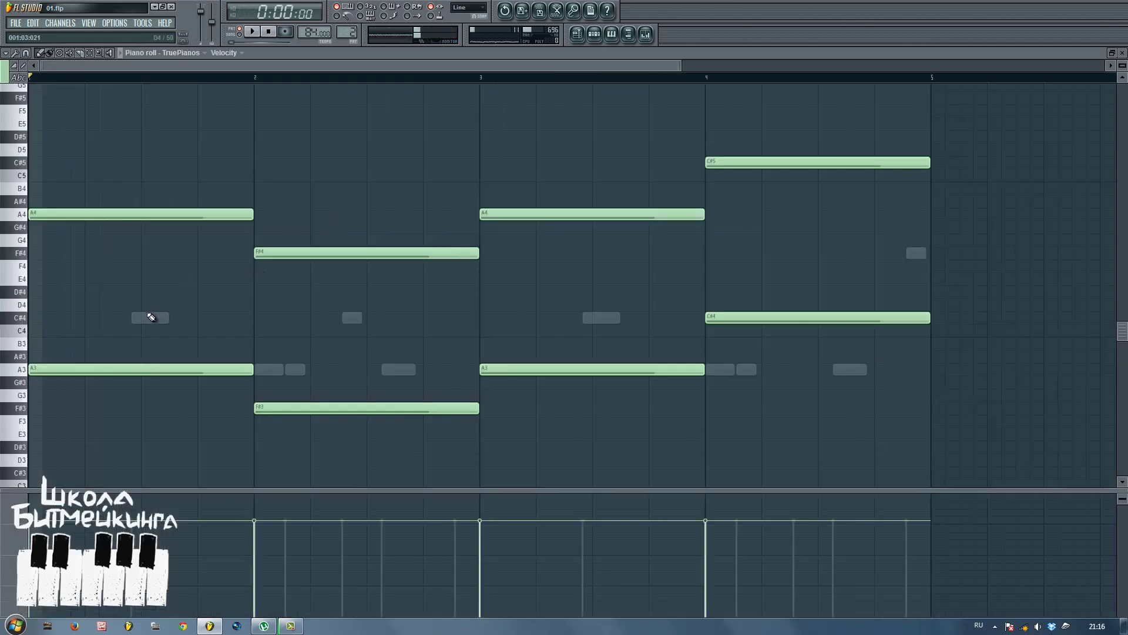
left_click_drag(151, 317, 51, 321)
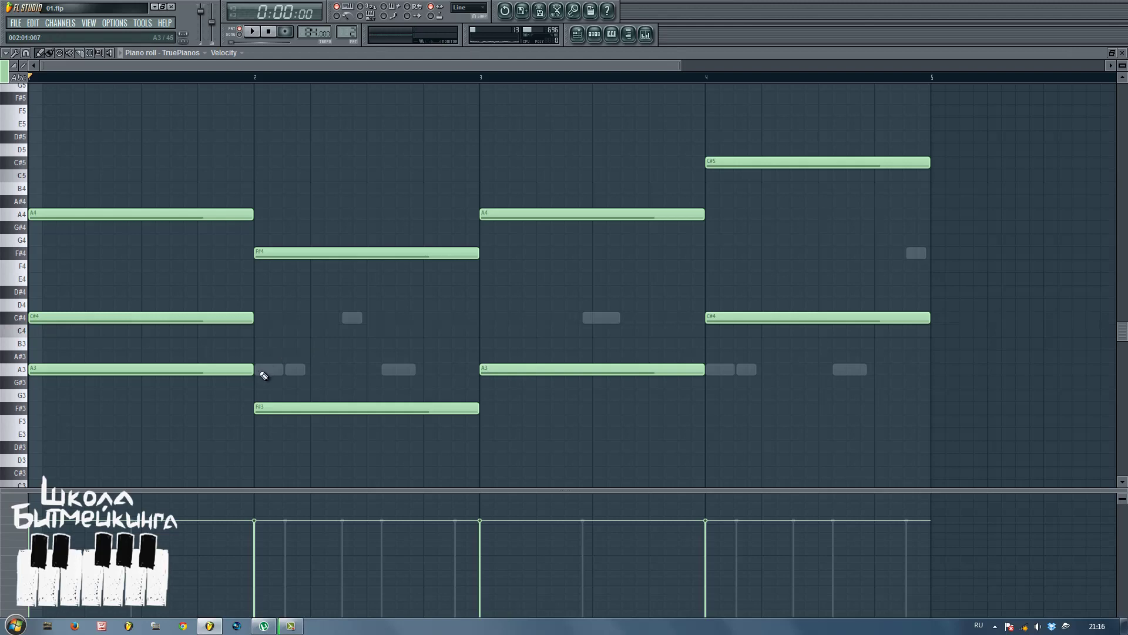
left_click(271, 318)
left_click_drag(377, 323, 362, 322)
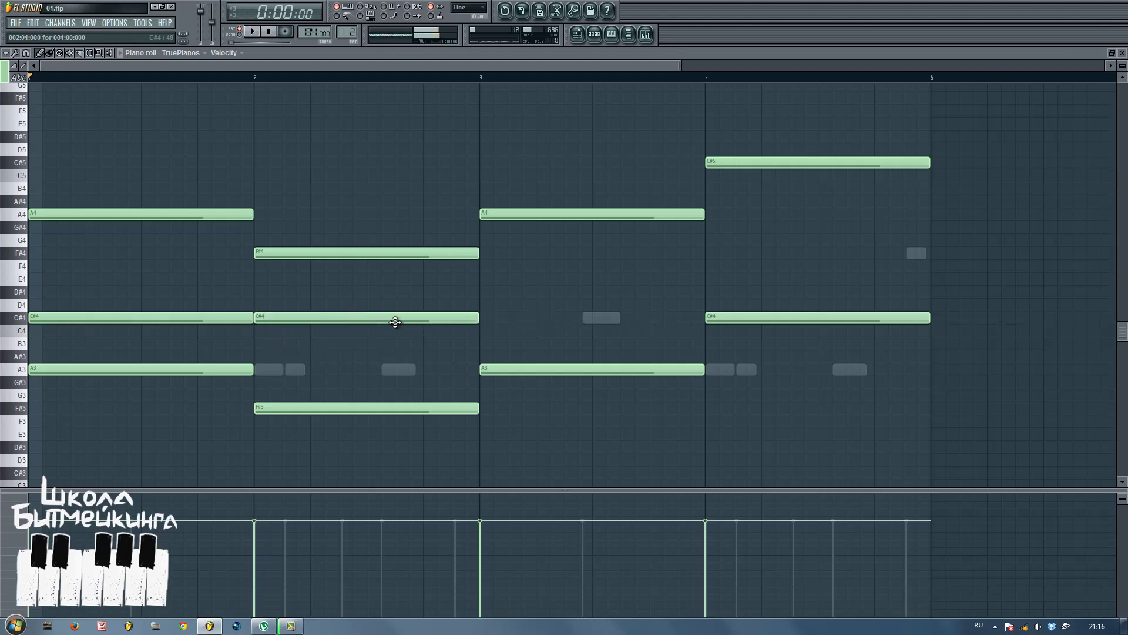
Add a bar-long F#4 in bar 3 and a bar-long A4 in bar 4 of TruePianos, and play the chords.
left_click(492, 308)
left_click_drag(522, 305, 515, 256)
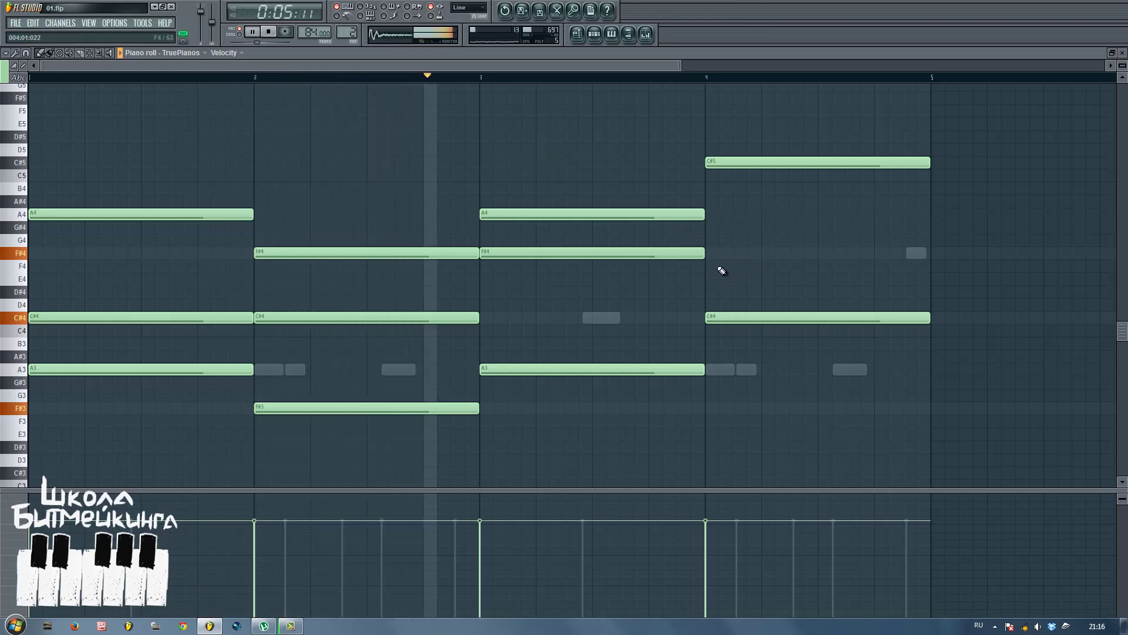
left_click(735, 255)
left_click_drag(737, 256, 721, 256)
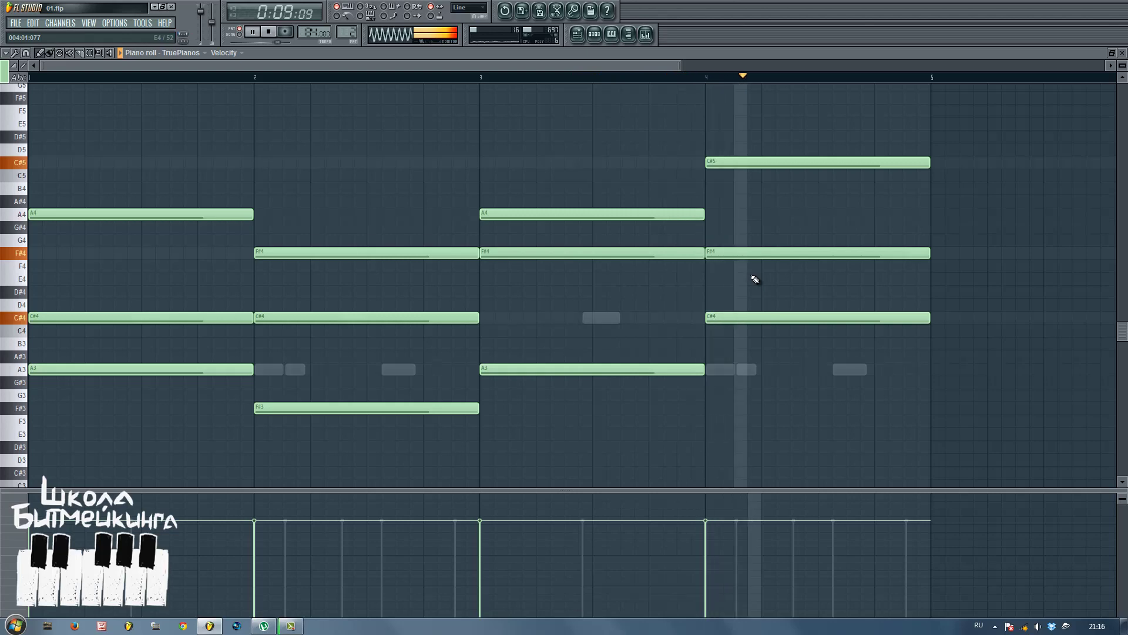
key("space")
left_click_drag(736, 255, 734, 214)
key("space")
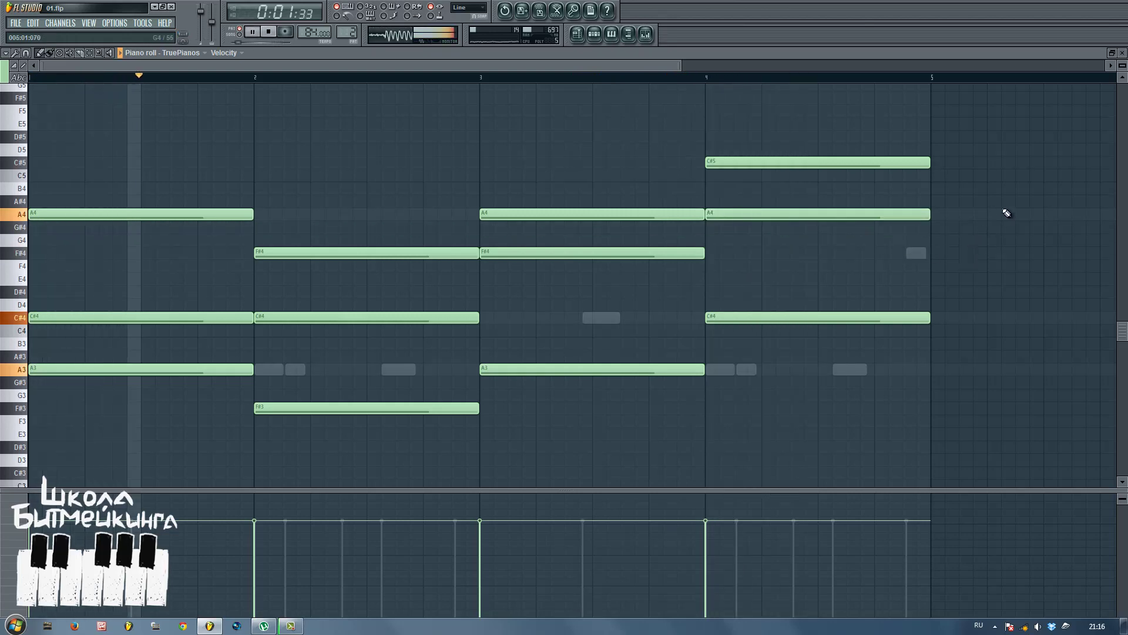
Turn snapping off with (none) and trim the ends of all the TruePianos chord notes slightly.
left_click_drag(1008, 147, 183, 461)
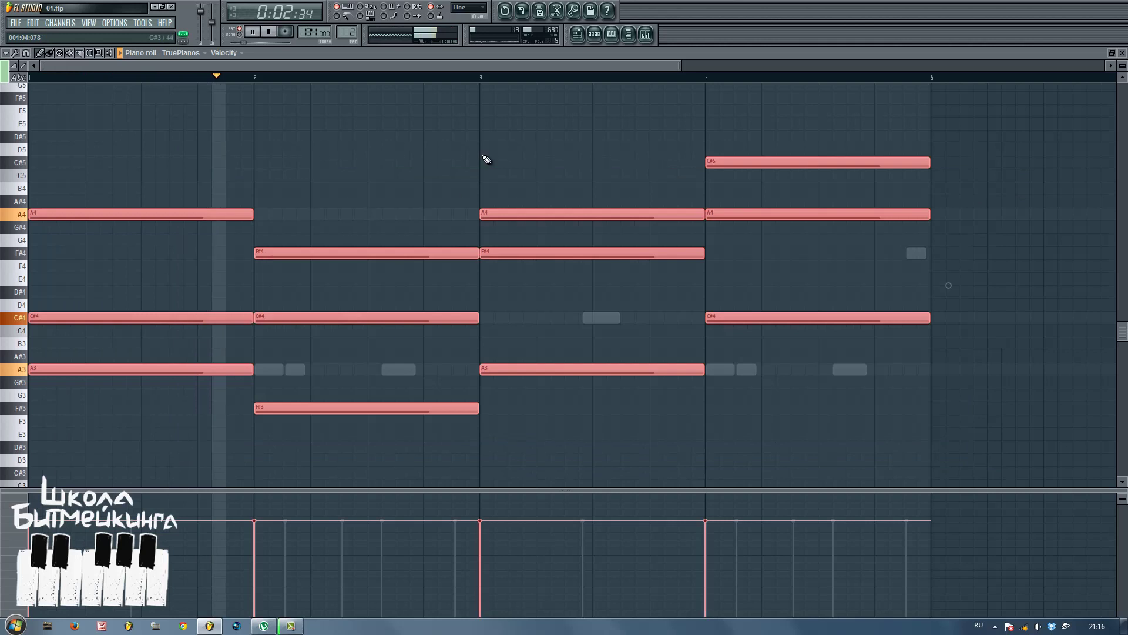
left_click(468, 7)
left_click(474, 43)
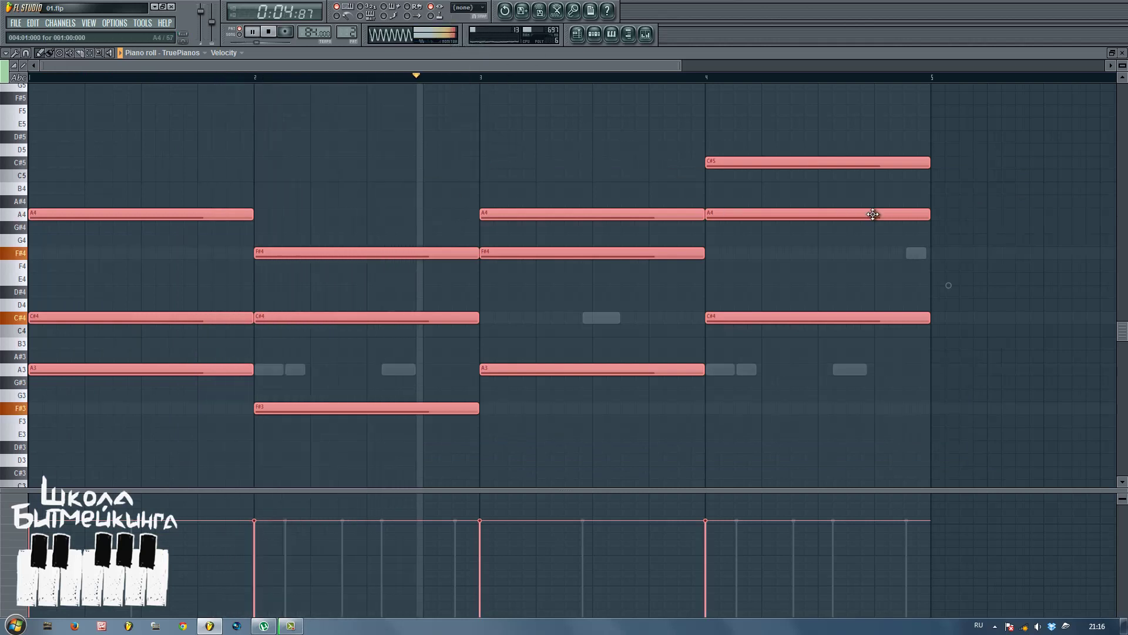
left_click_drag(929, 215, 927, 215)
left_click(929, 215)
right_click(941, 219)
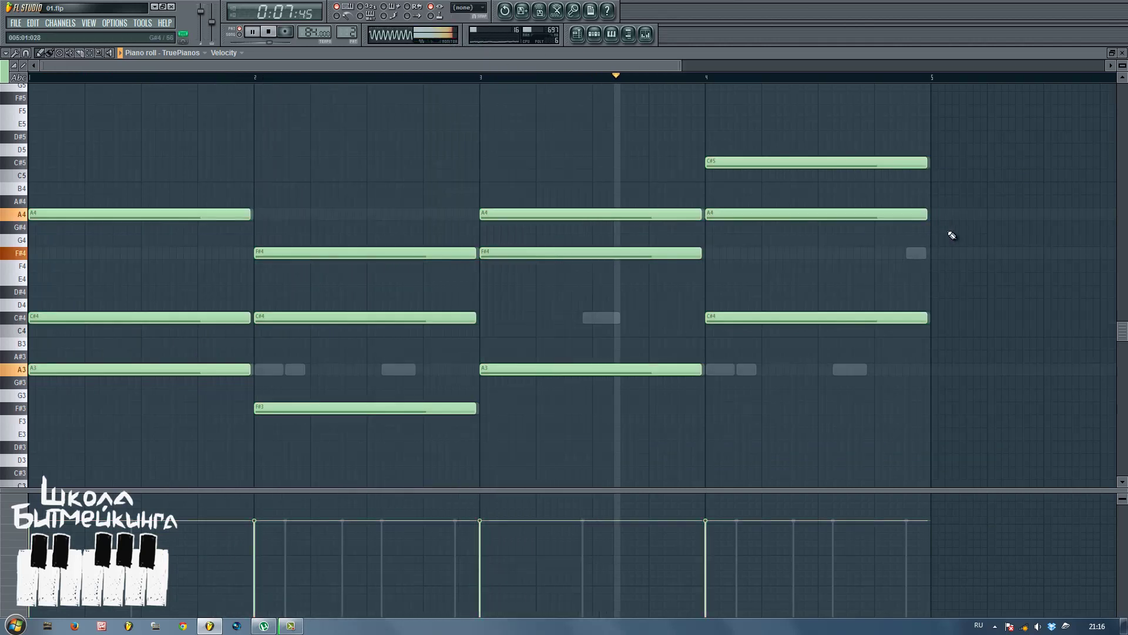
Set snapping back to Line and apply a subtle strum with a reduced start time to the TruePianos chords.
left_click(477, 7)
left_click(485, 21)
key("alt+s")
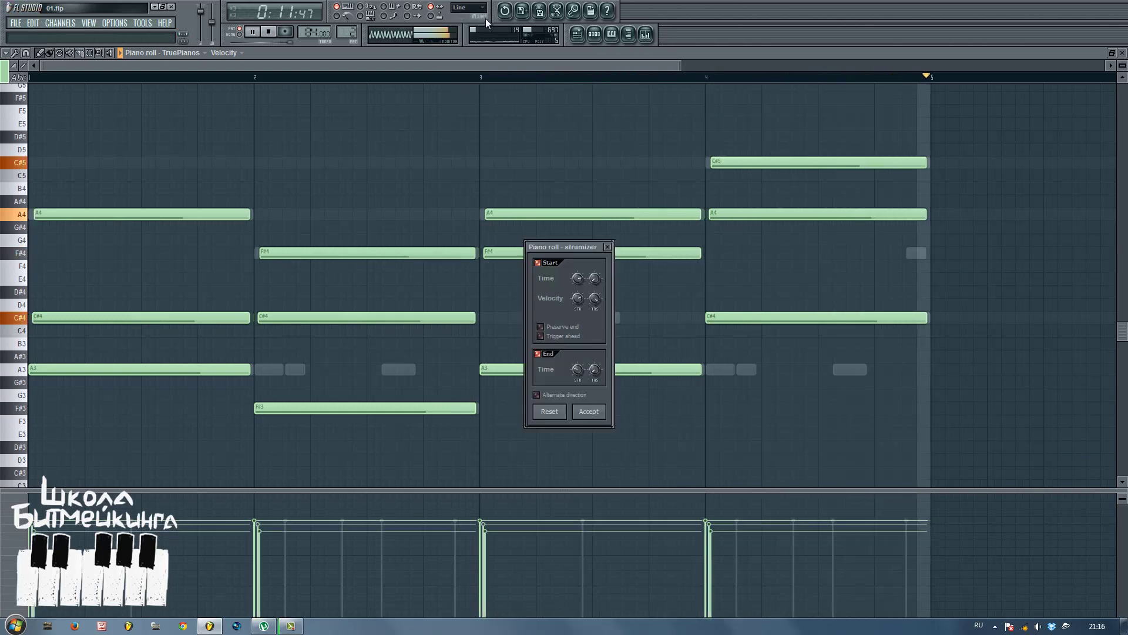
mouse_move(575, 284)
left_mouse_down()
mouse_move(577, 298)
mouse_move(583, 284)
left_mouse_up()
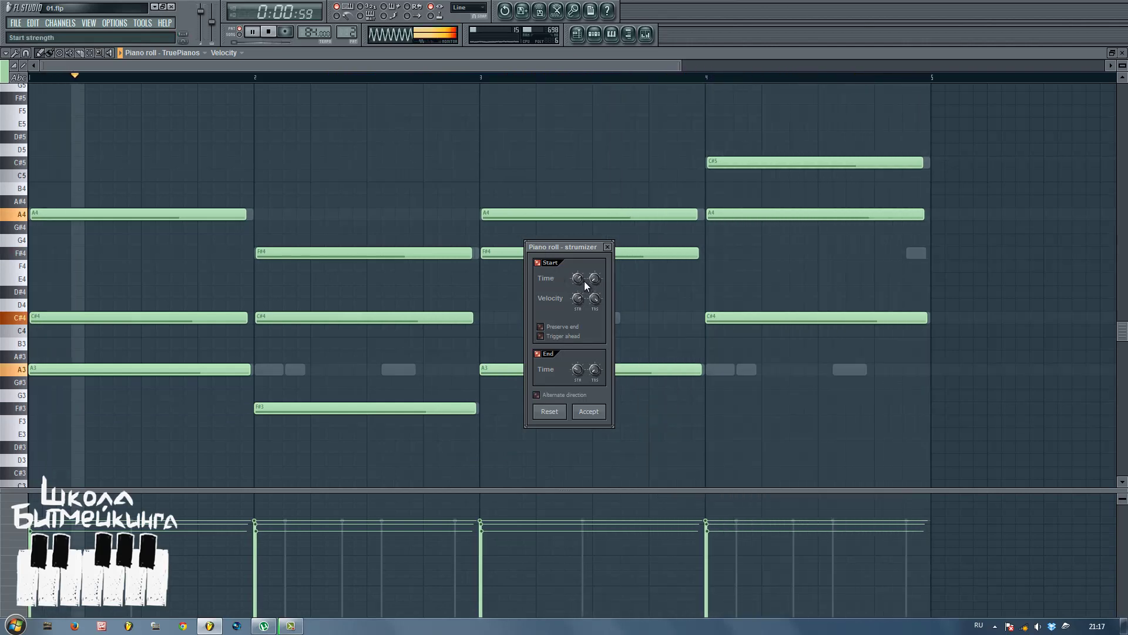
left_click(588, 411)
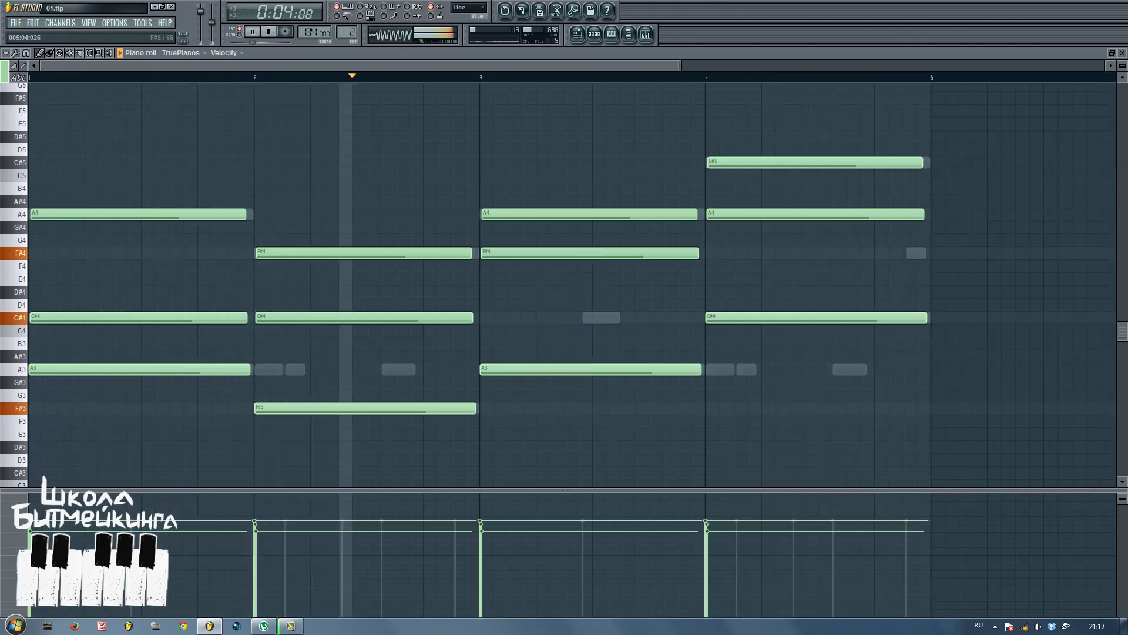
Close the piano roll and clone the TruePianos channel, bringing the channel list back to the front.
left_click(1122, 52)
right_click(269, 215)
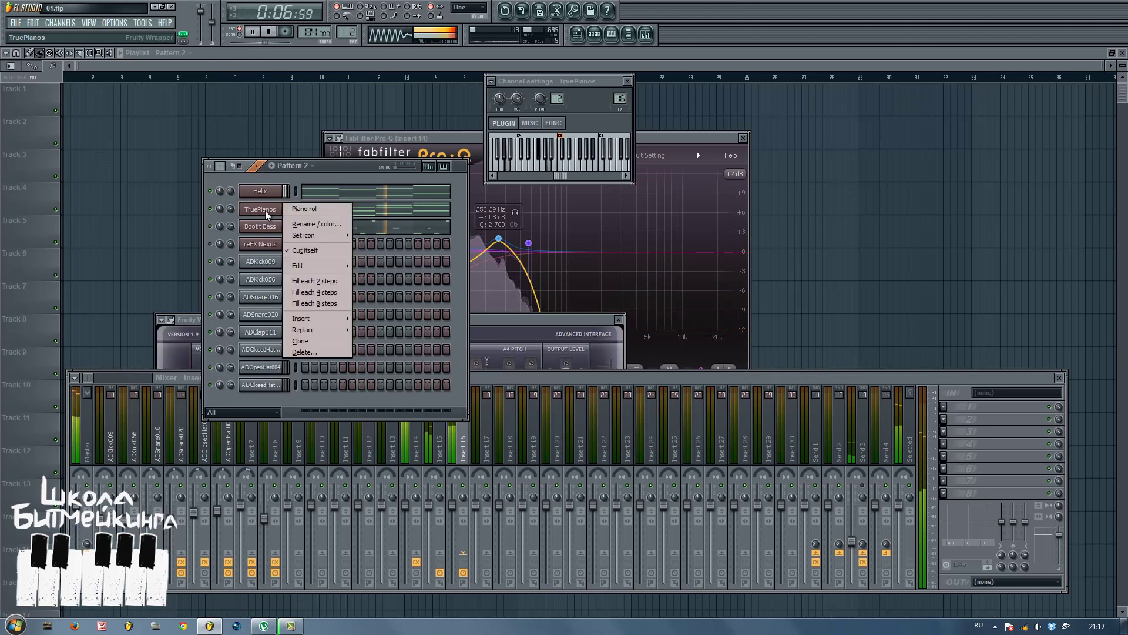
left_click(304, 342)
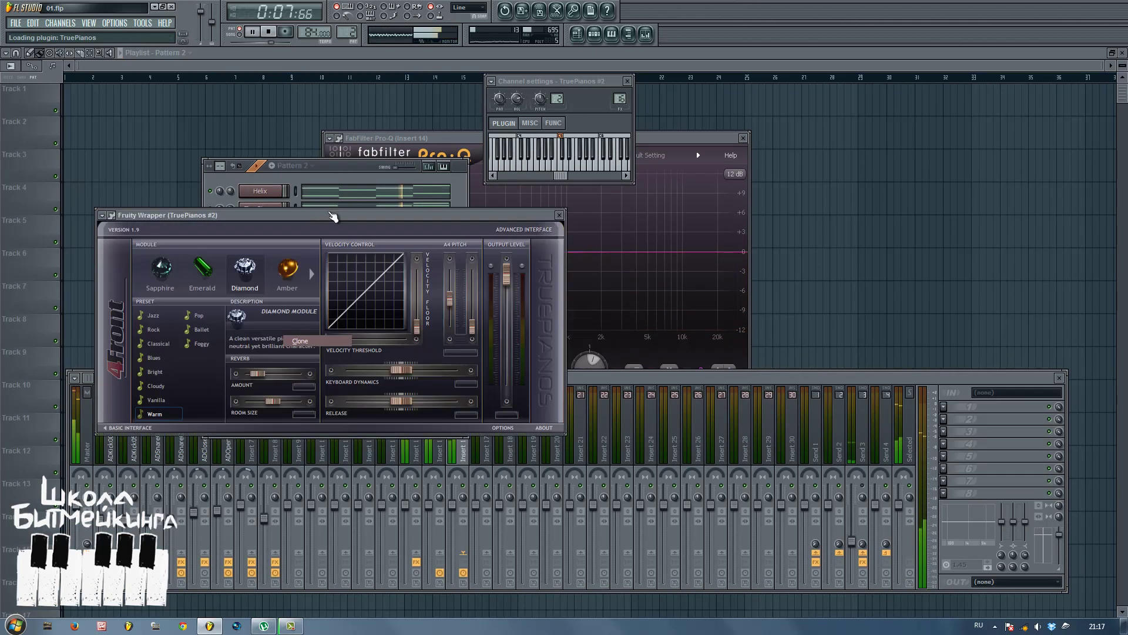
left_click(343, 183)
left_click(273, 230)
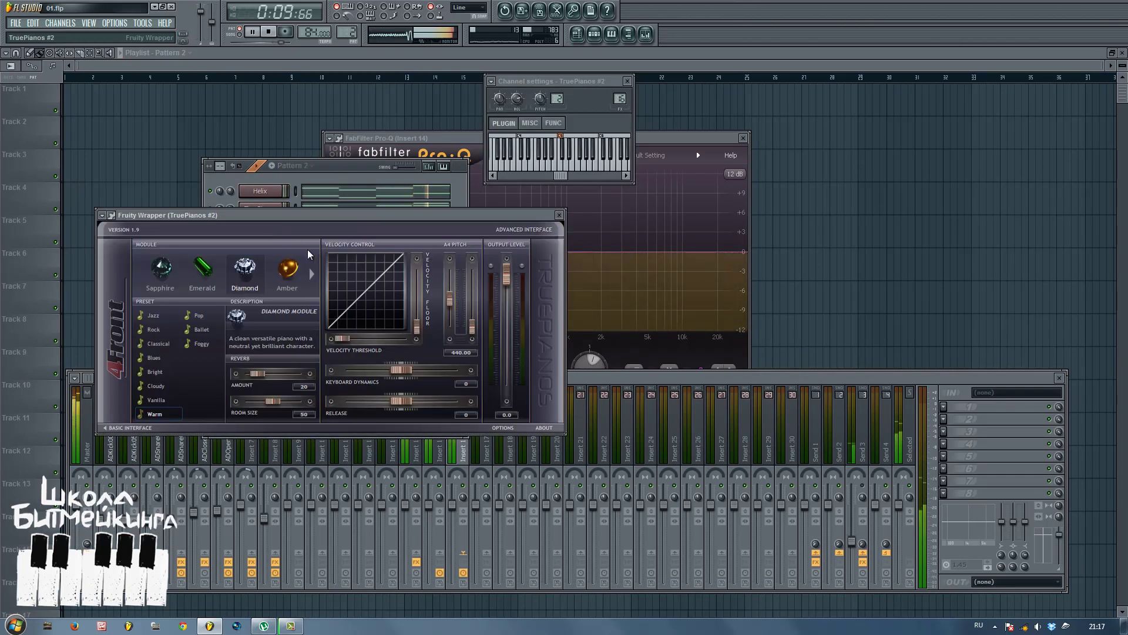
left_click(325, 207)
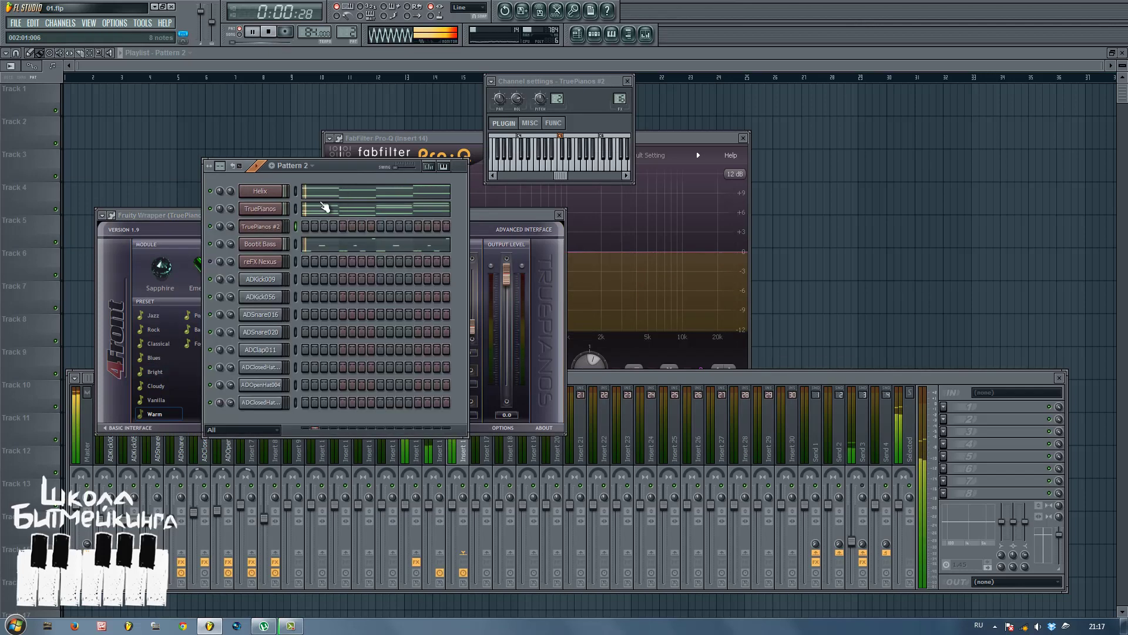
Write a short four-note arpeggio of chord tones in the second half of each bar for TruePianos #2, starting with A3, C#4, A4, C#4.
right_click(282, 220)
left_click(293, 226)
key("space")
scroll(143, 297, "up", 3)
left_click_drag(140, 325, 106, 333)
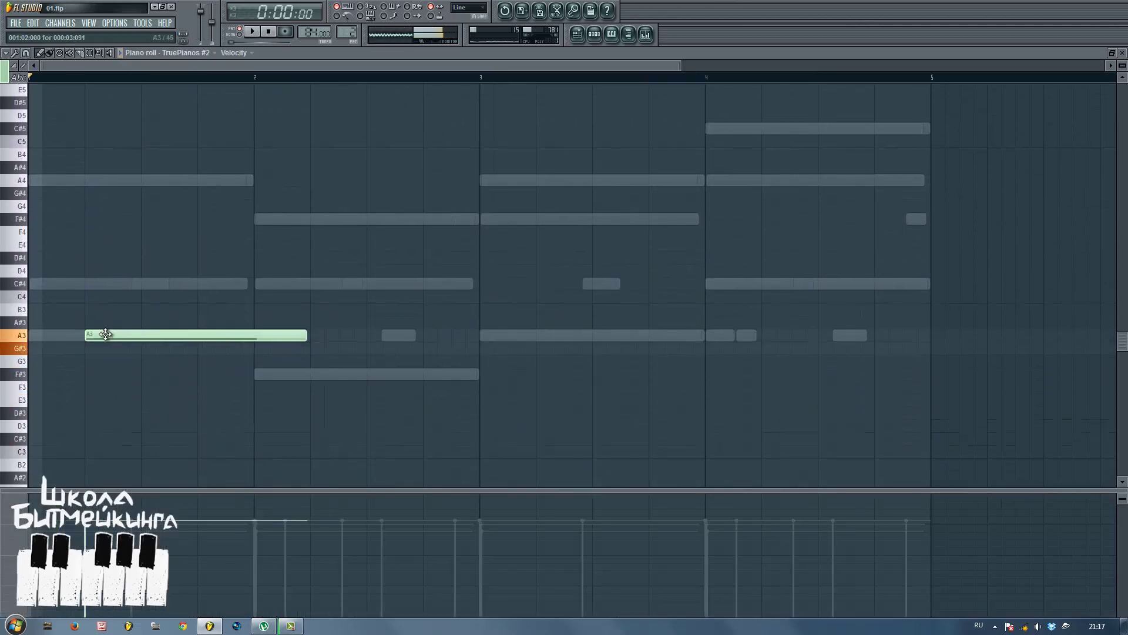
left_click_drag(307, 336, 85, 355)
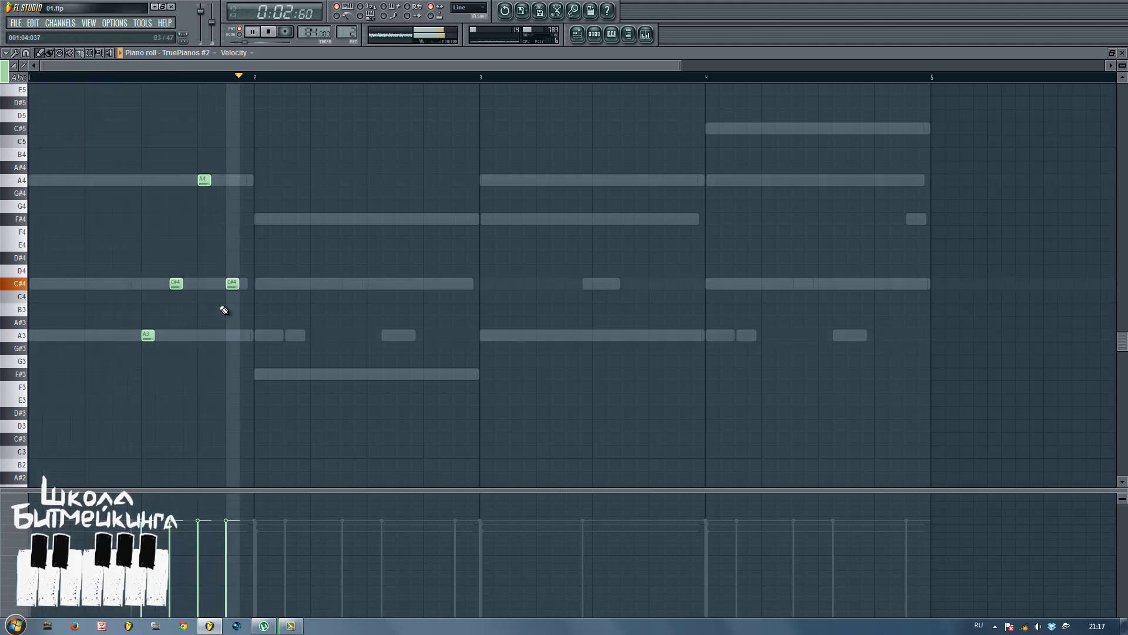
key("space")
left_click_drag(285, 149, 113, 383)
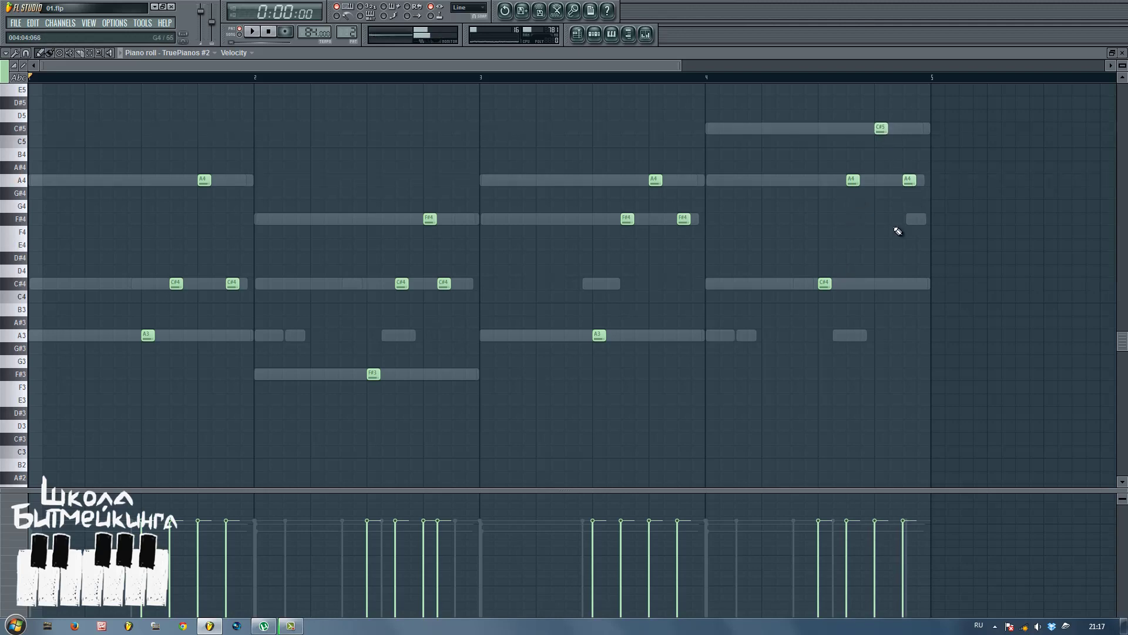
Transpose all TruePianos #2 arpeggio notes up two octaves, playing the pattern after each octave shift.
key("ctrl+a")
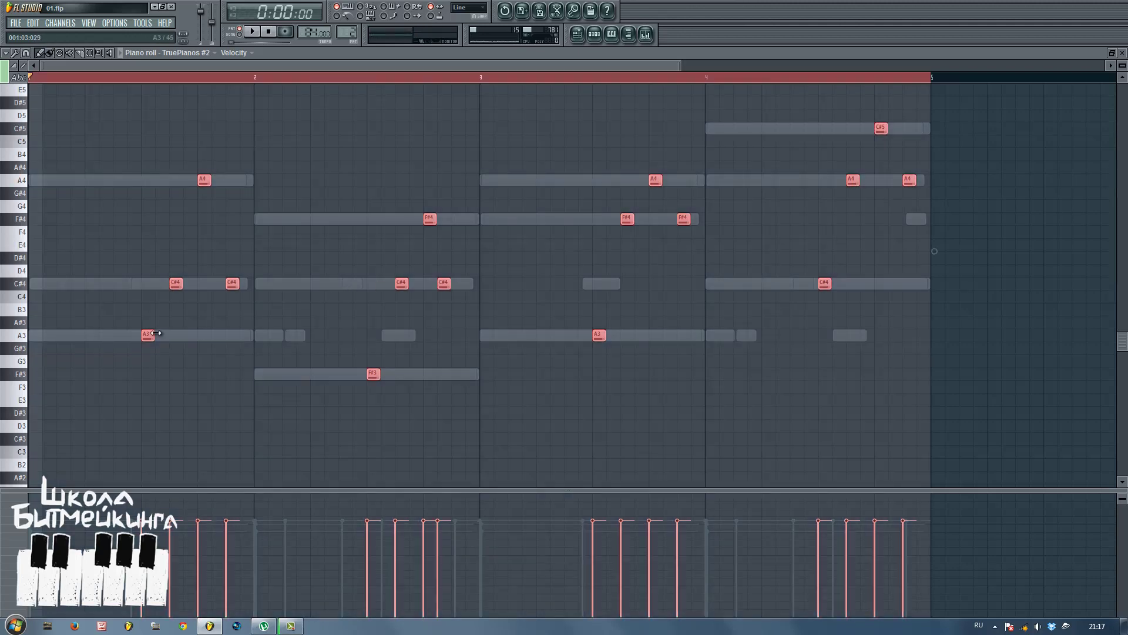
left_click_drag(147, 336, 150, 251)
key("space")
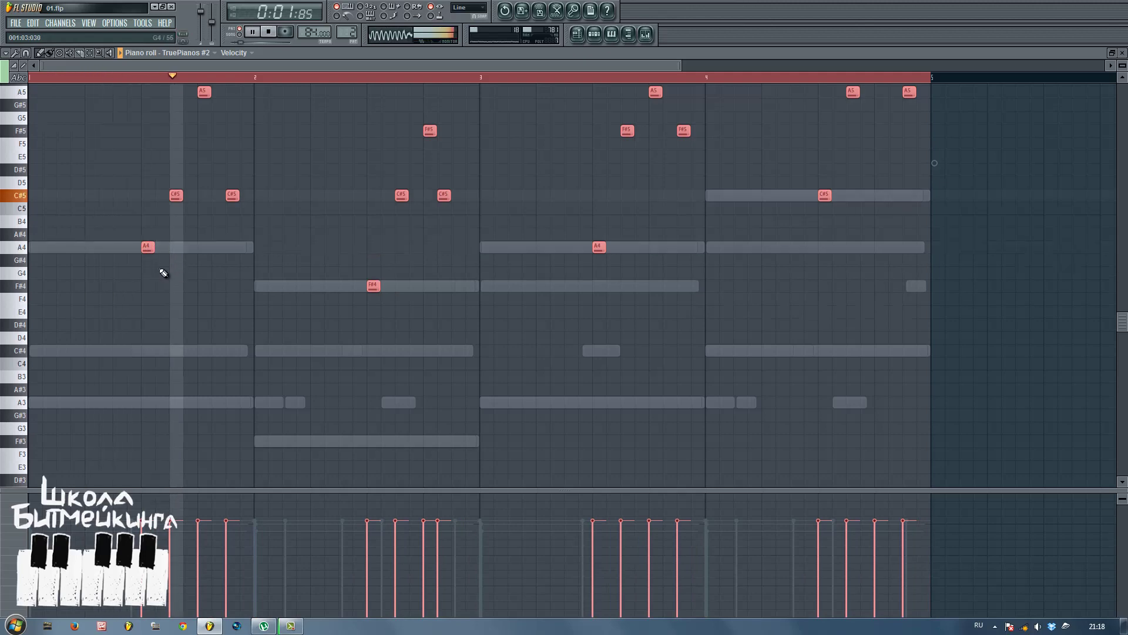
key("space")
left_click_drag(148, 251, 151, 106)
key("space")
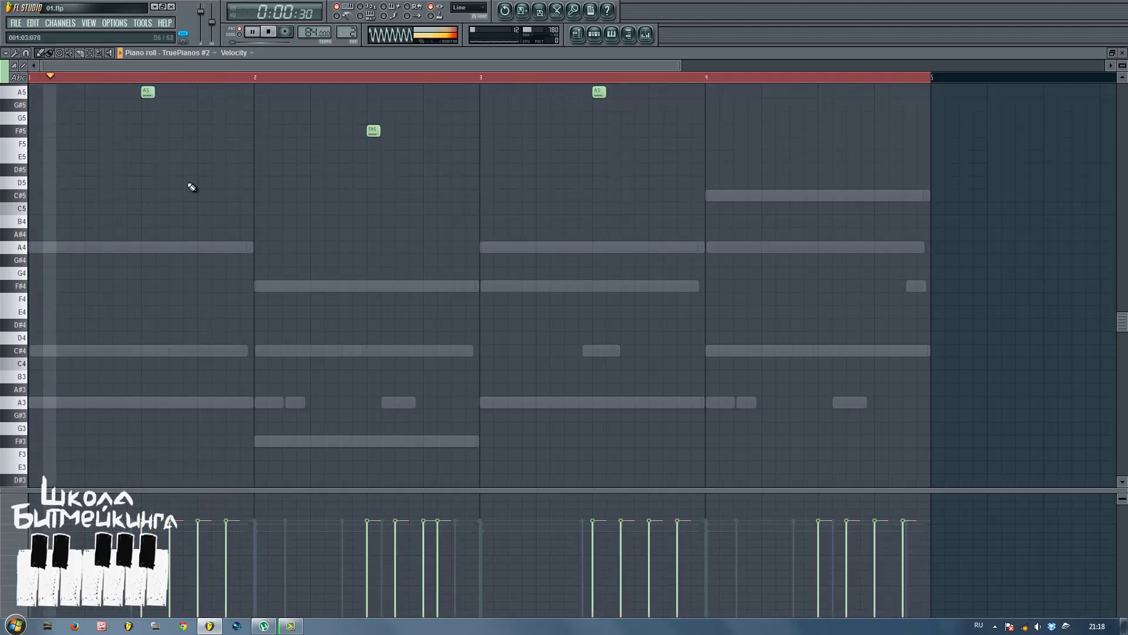
left_click(1122, 53)
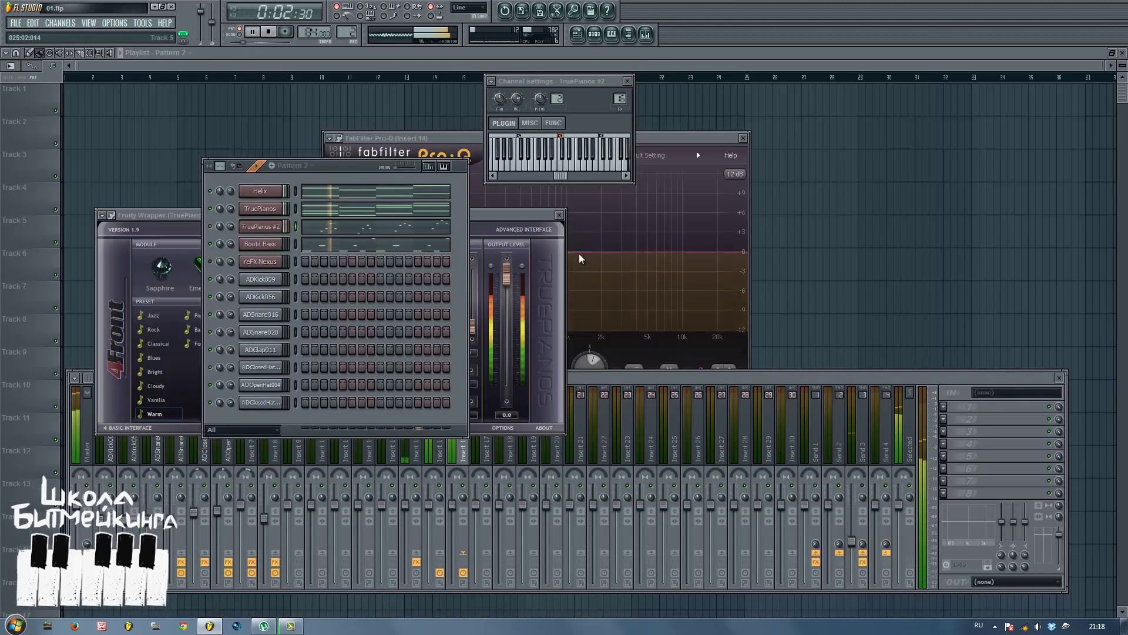
Check the pitch of the TruePianos #2 arpeggio against the other channels' notes in the piano roll.
left_click(390, 228)
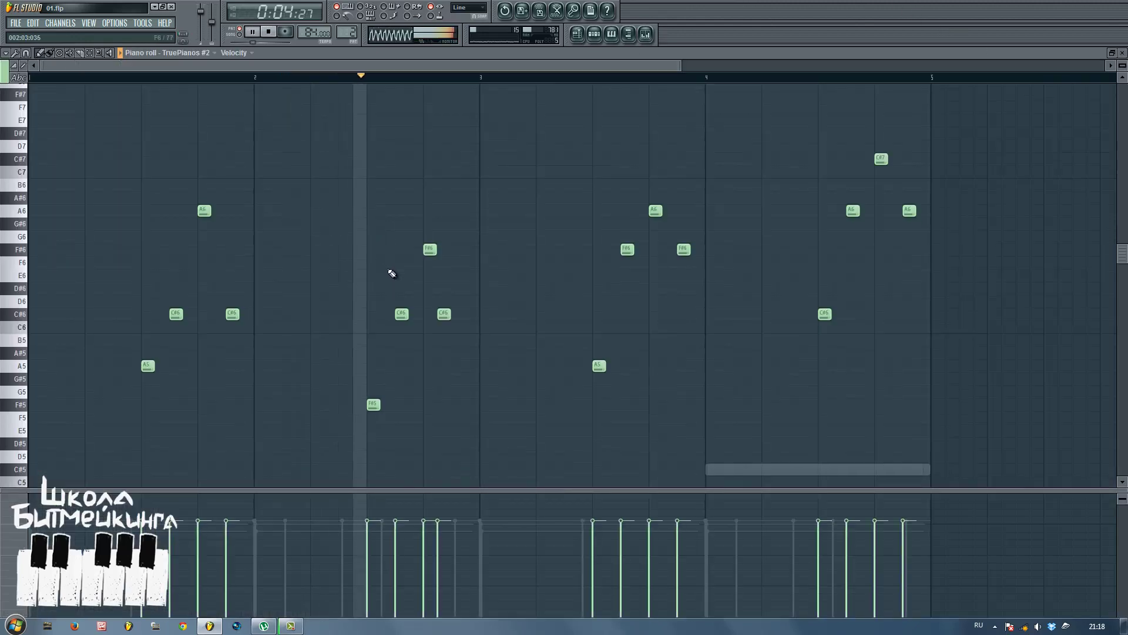
scroll(391, 273, "down", 8)
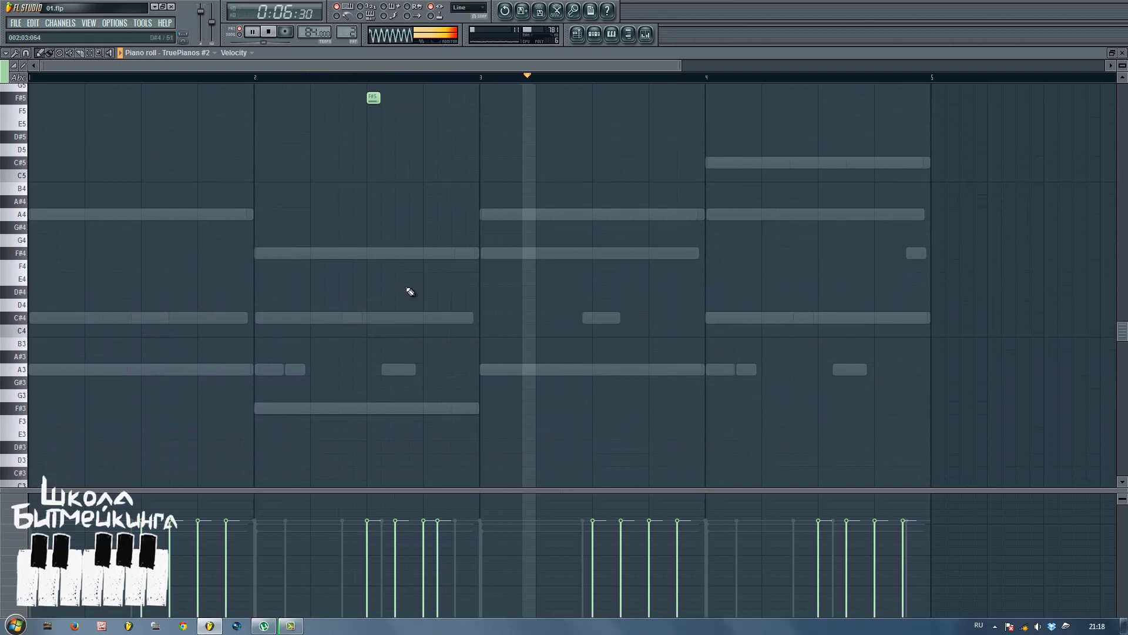
scroll(408, 292, "up", 5)
left_click(1122, 53)
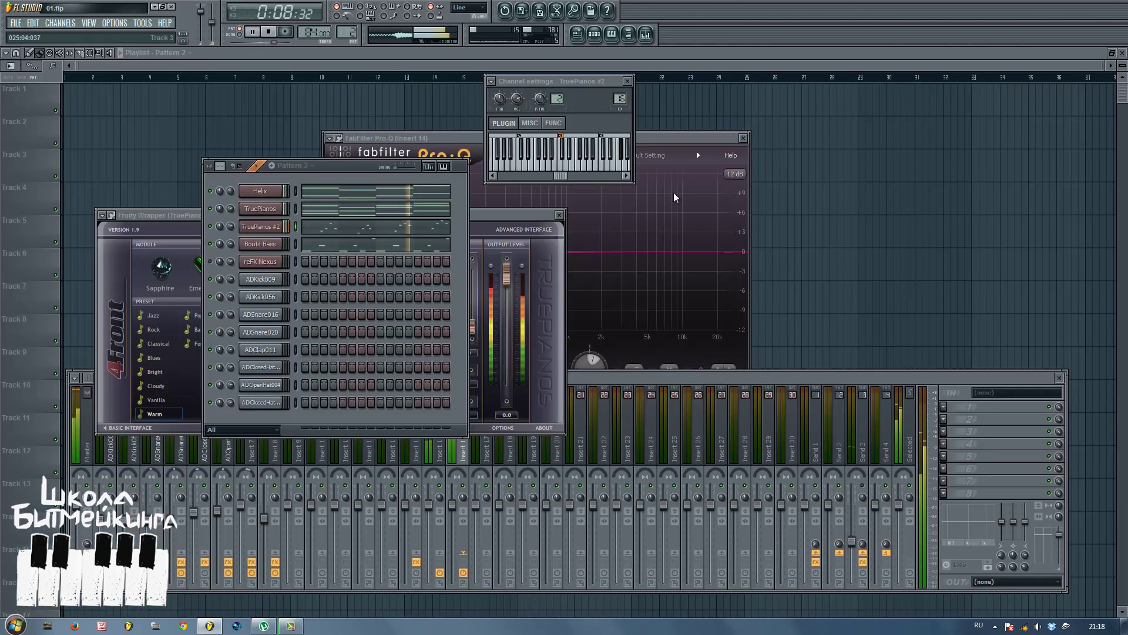
Raise the reverb amount and keyboard dynamics to about 84 and 79 on TruePianos #2, and to about 49 and 62 on TruePianos.
left_click(277, 233)
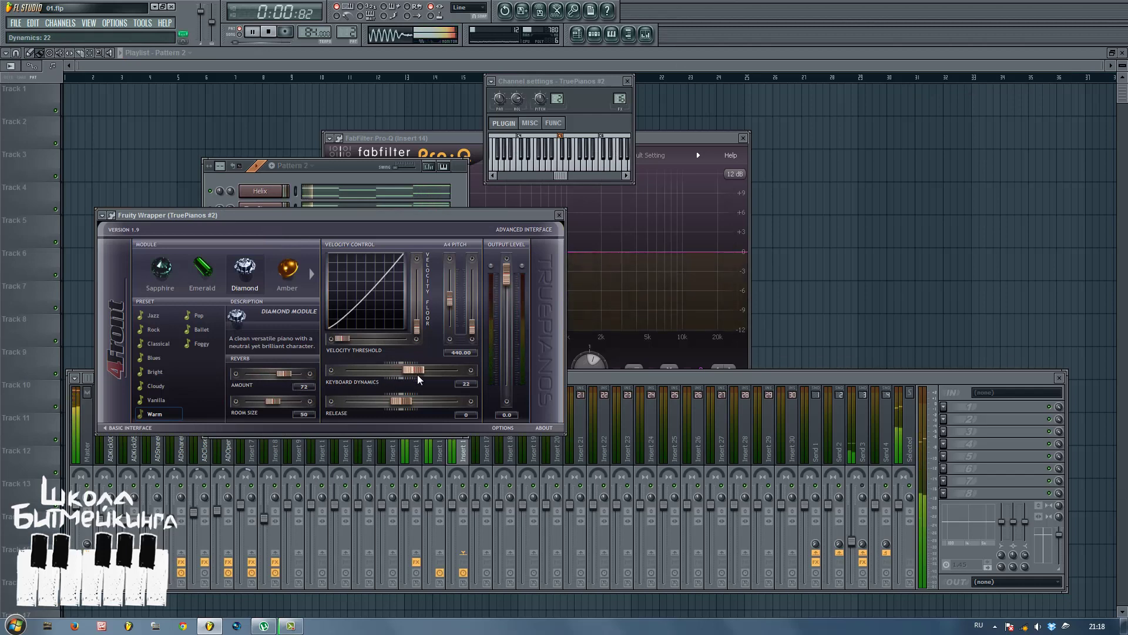
left_click_drag(422, 371, 448, 371)
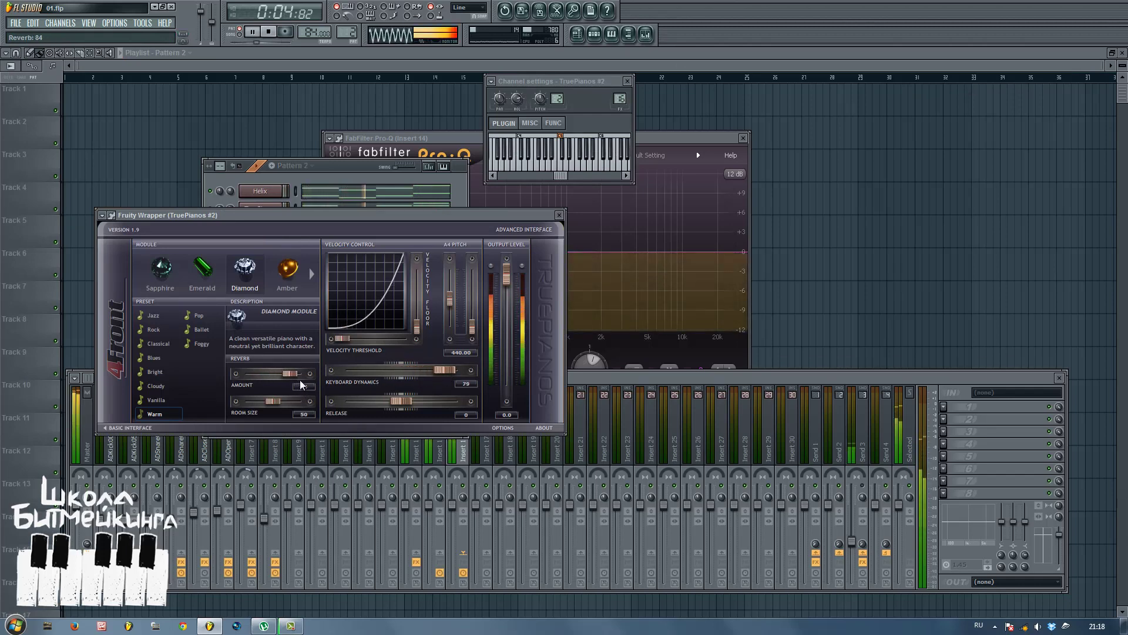
left_click(343, 168)
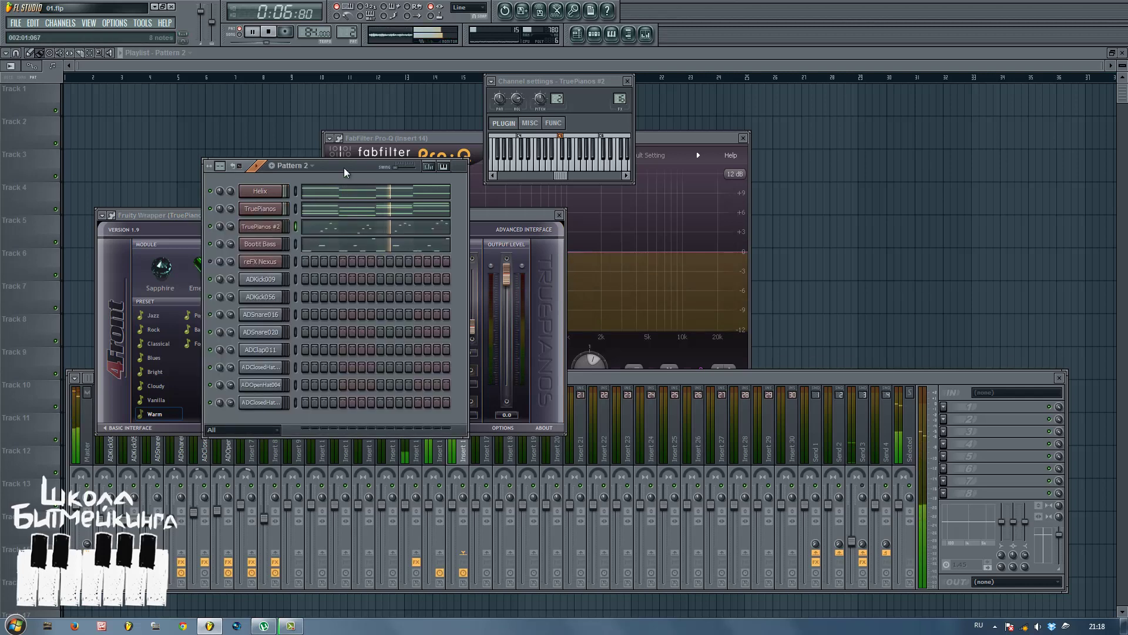
left_click(274, 209)
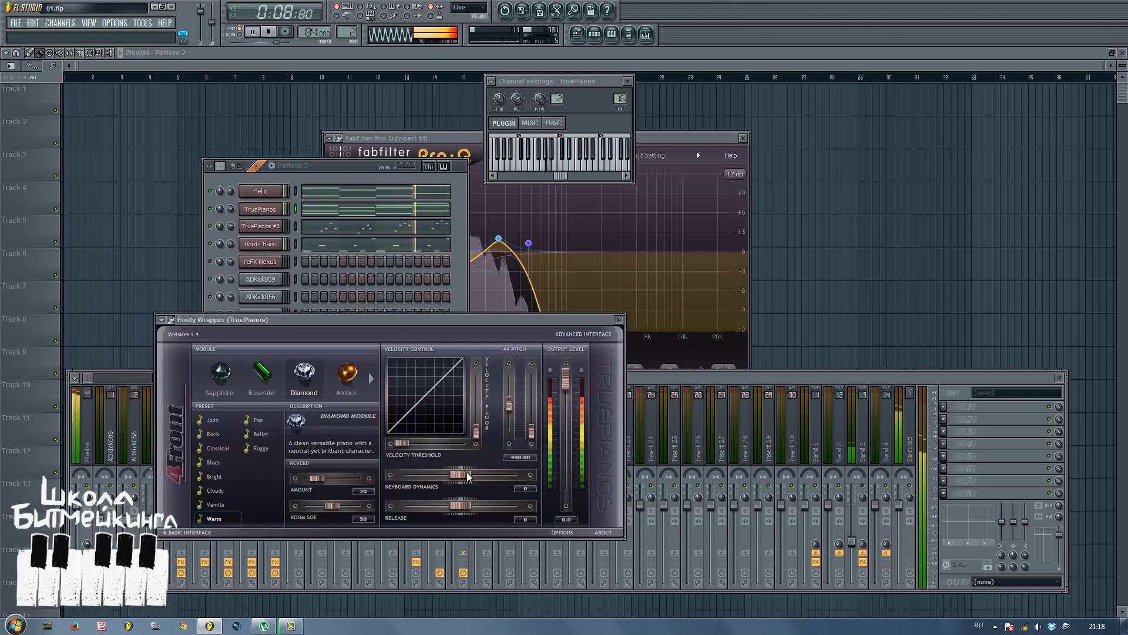
left_click_drag(468, 476, 497, 479)
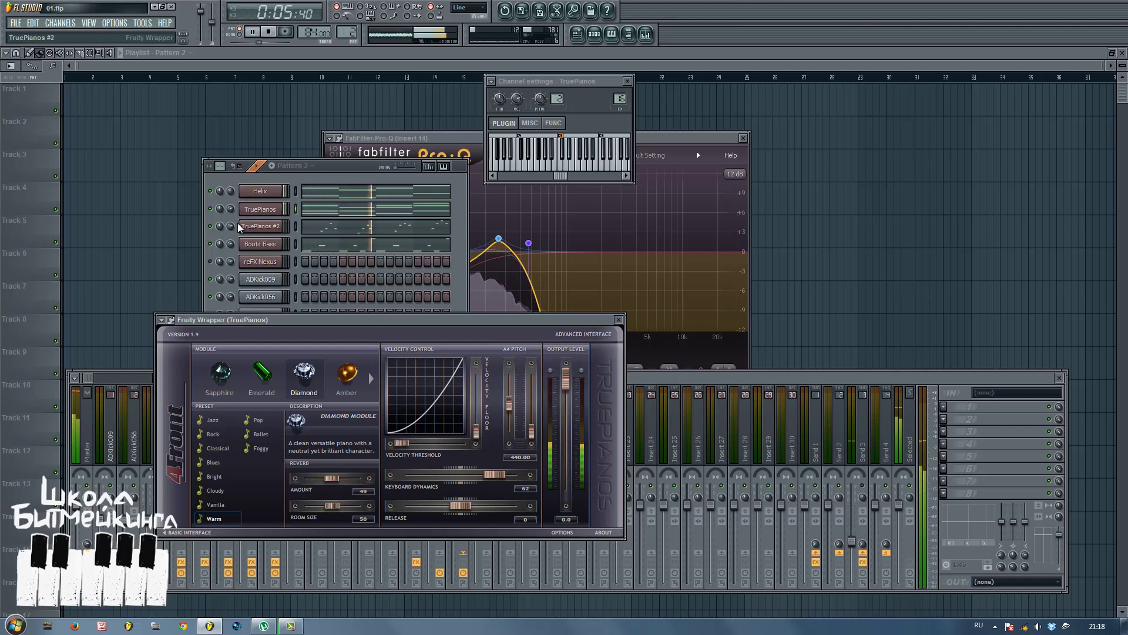
Transpose the whole TruePianos #2 arpeggio up one more octave so it starts on A6, and play the pattern.
left_click(337, 229)
key("space")
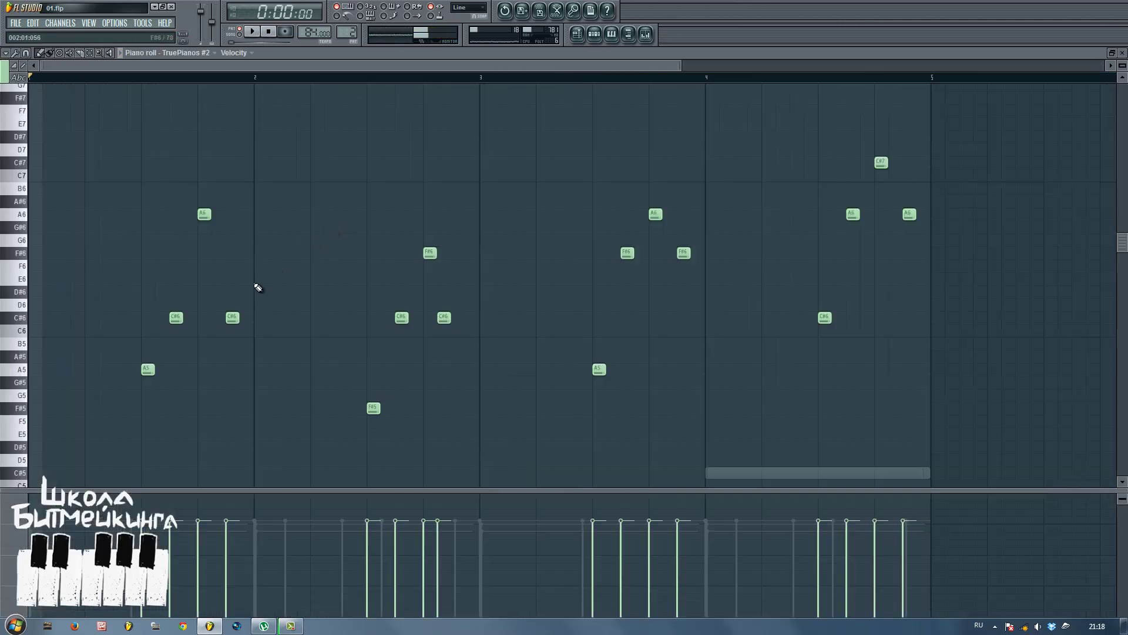
left_click_drag(100, 196, 876, 439)
left_click_drag(983, 145, 25, 493)
scroll(147, 416, "up", 3)
left_click_drag(147, 415, 145, 260)
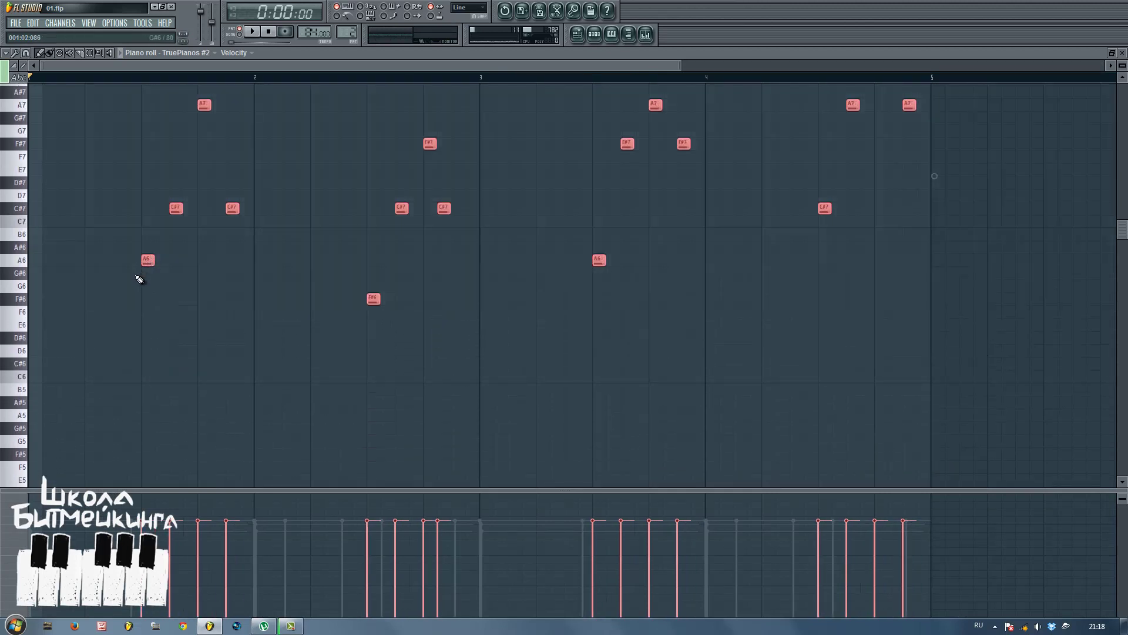
key("space")
left_click(225, 345)
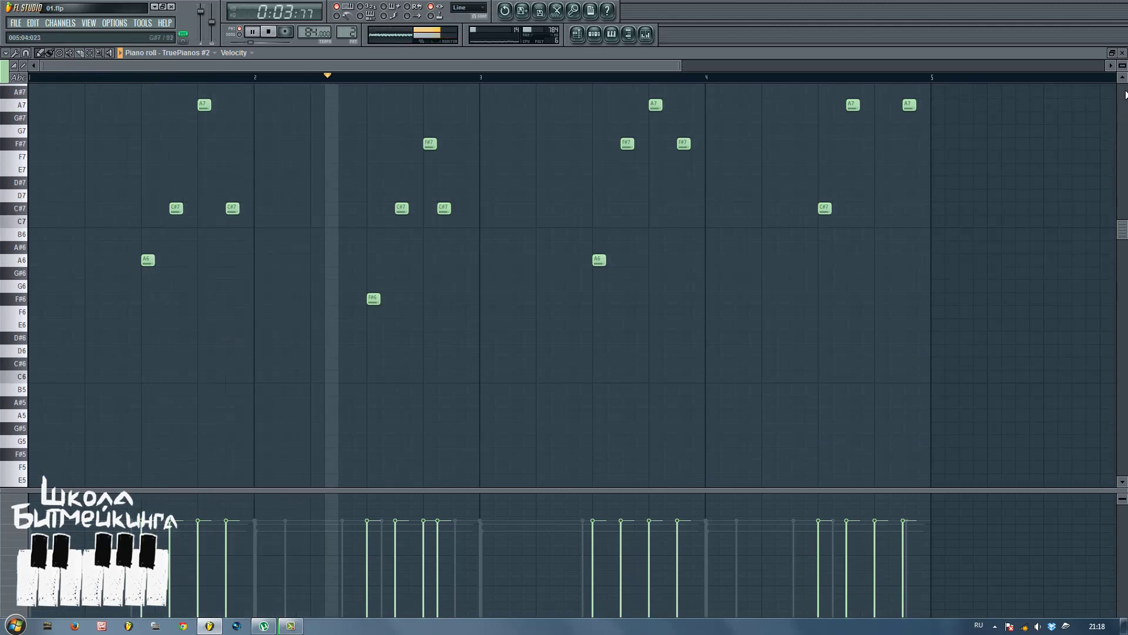
left_click(1122, 53)
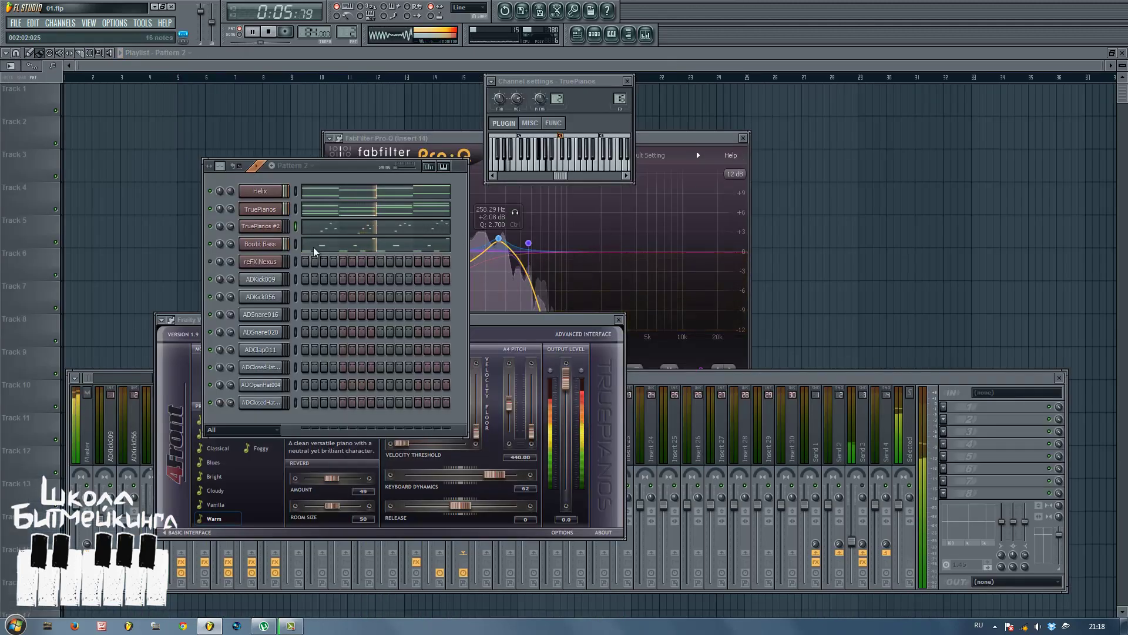
Route the TruePianos #2 channel to mixer insert 17 and close its plugin window.
left_click(232, 229)
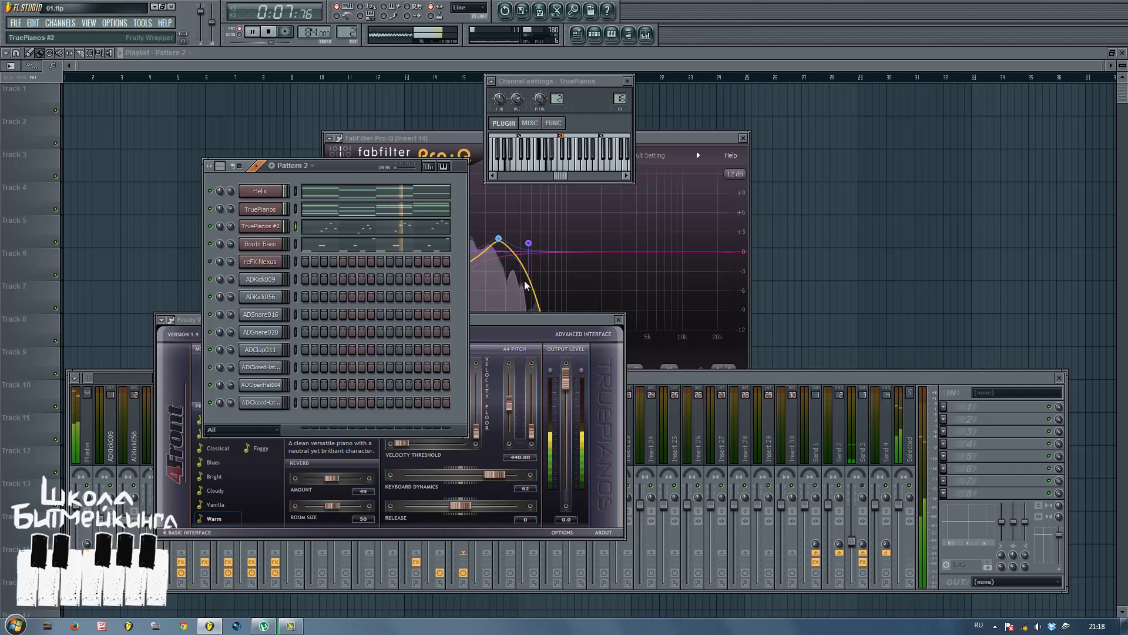
left_click(663, 378)
left_click(269, 226)
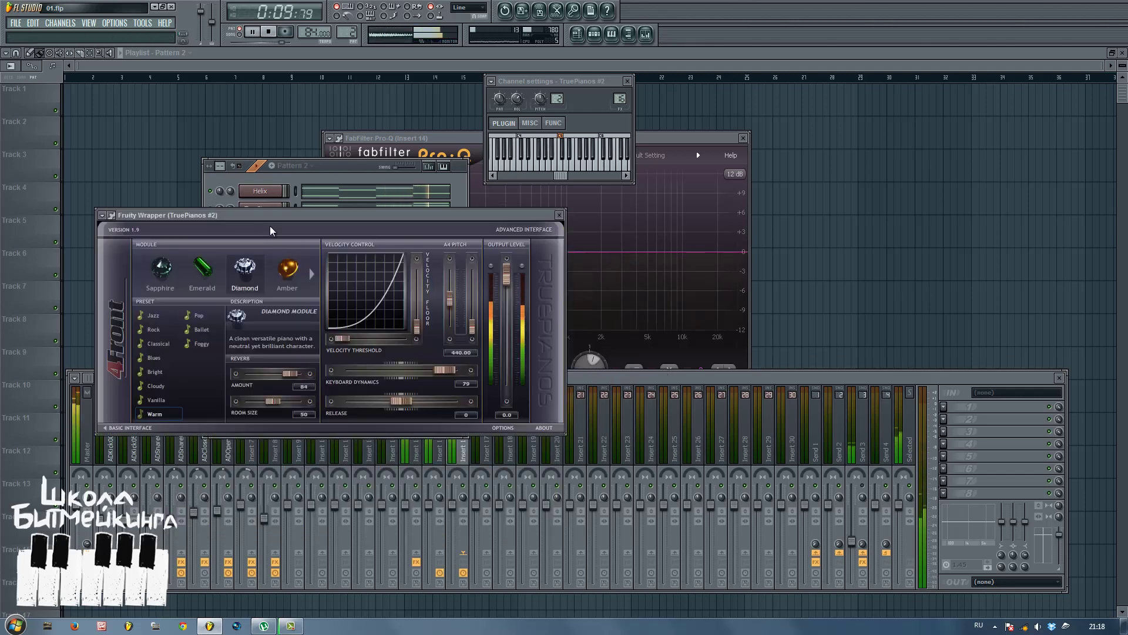
left_click(560, 215)
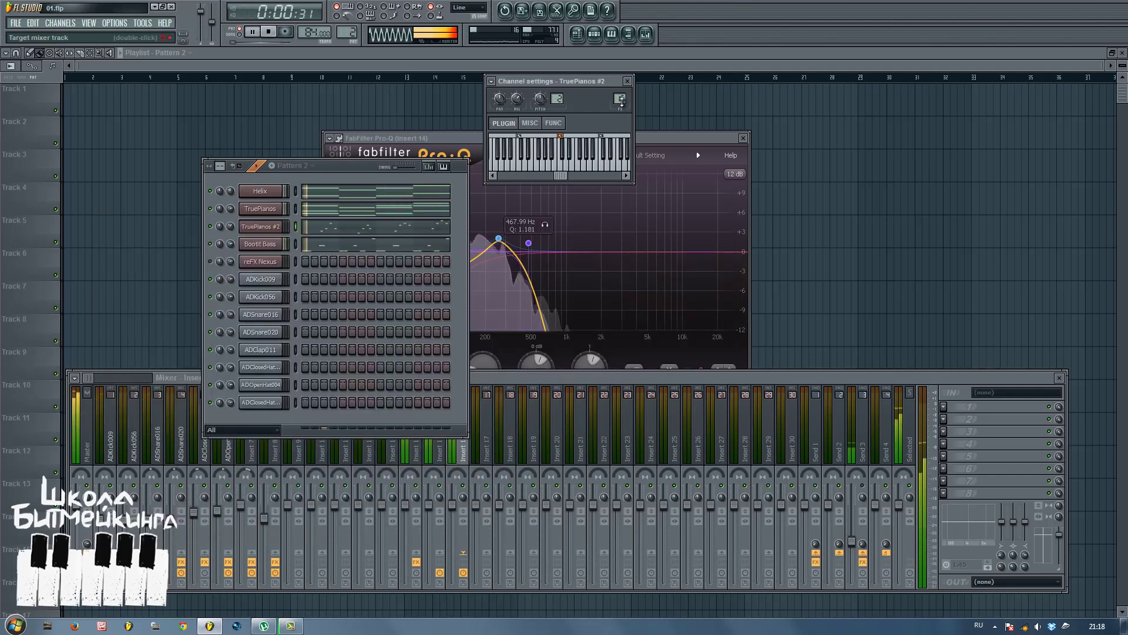
left_click_drag(620, 99, 628, 96)
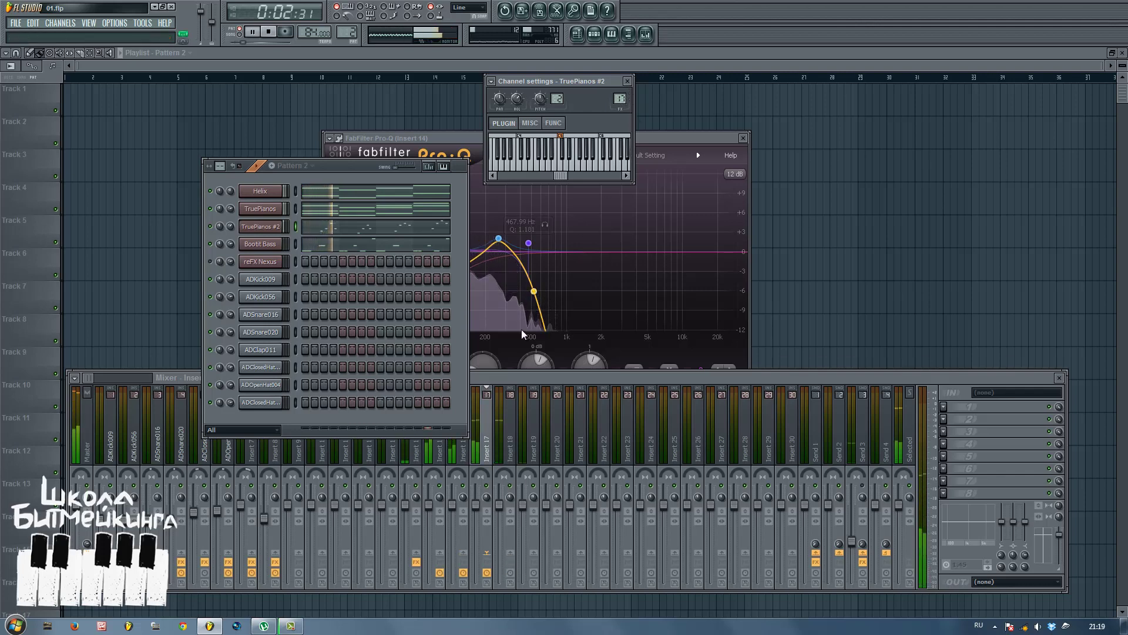
Insert a Dimension Pro channel and load the Full Strings (big, mw=attack) program from the 07 - Strings category.
right_click(272, 189)
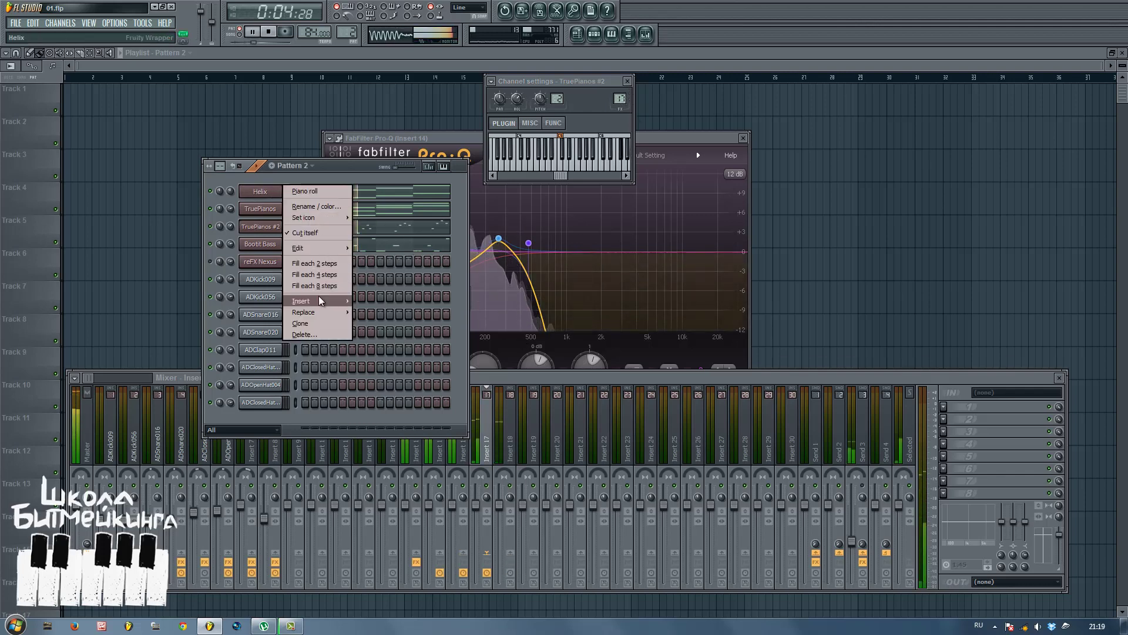
mouse_move(319, 299)
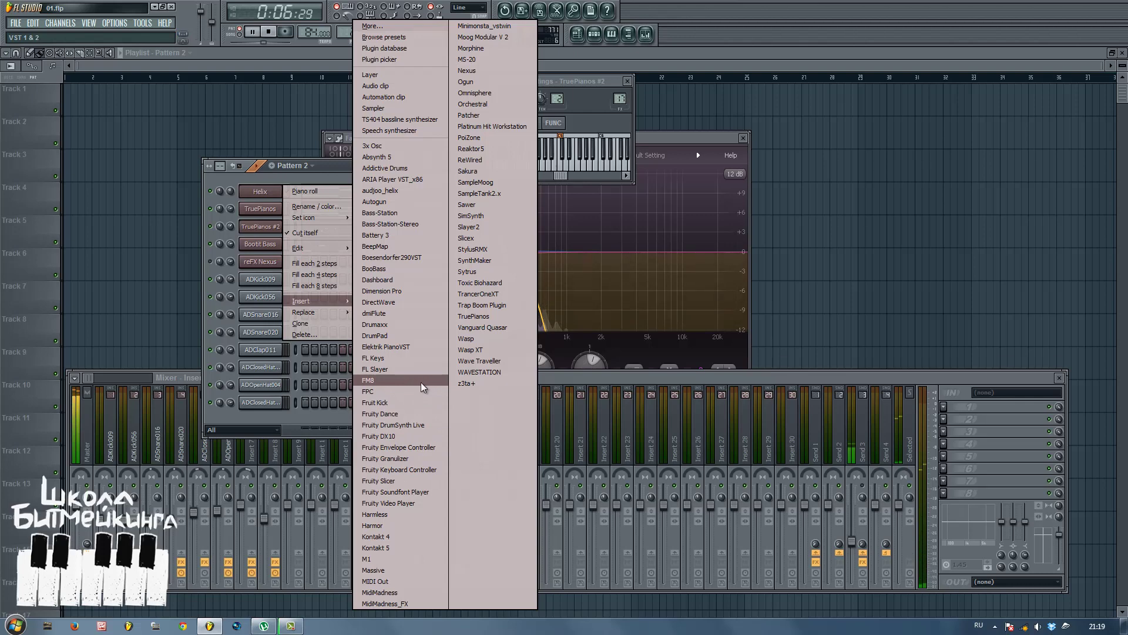
left_click(389, 290)
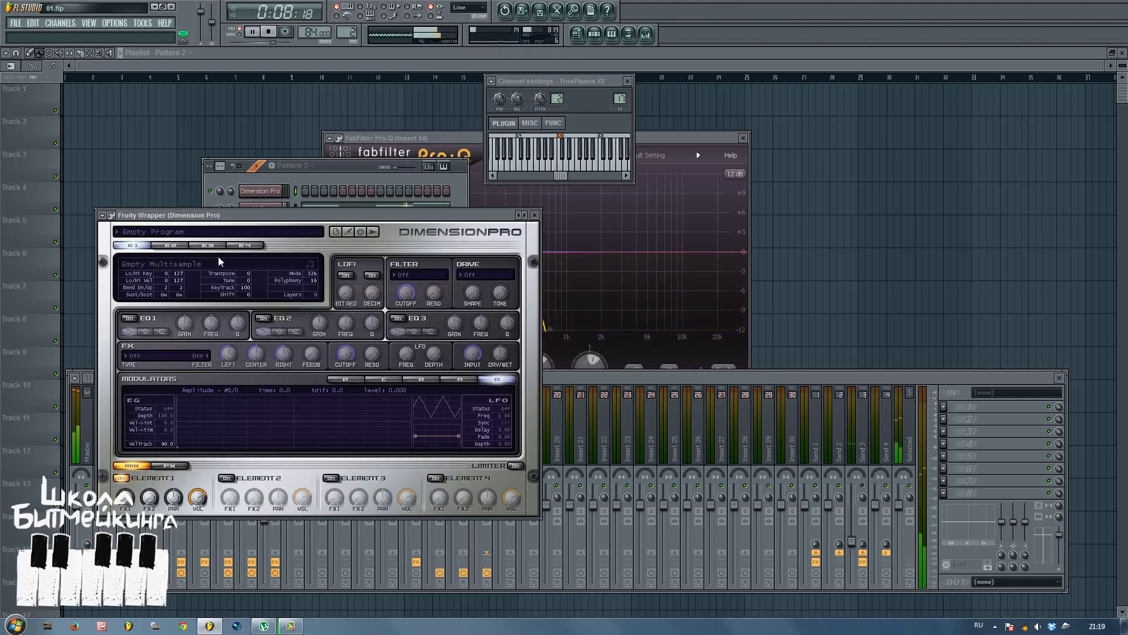
left_click(196, 233)
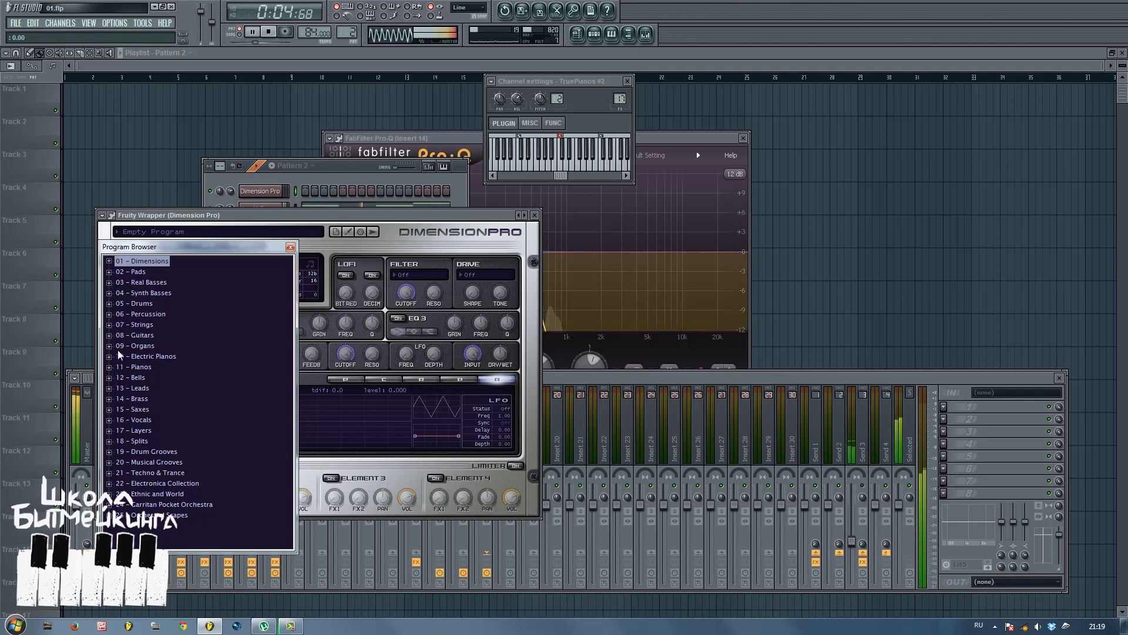
left_click(109, 325)
scroll(165, 399, "down", 5)
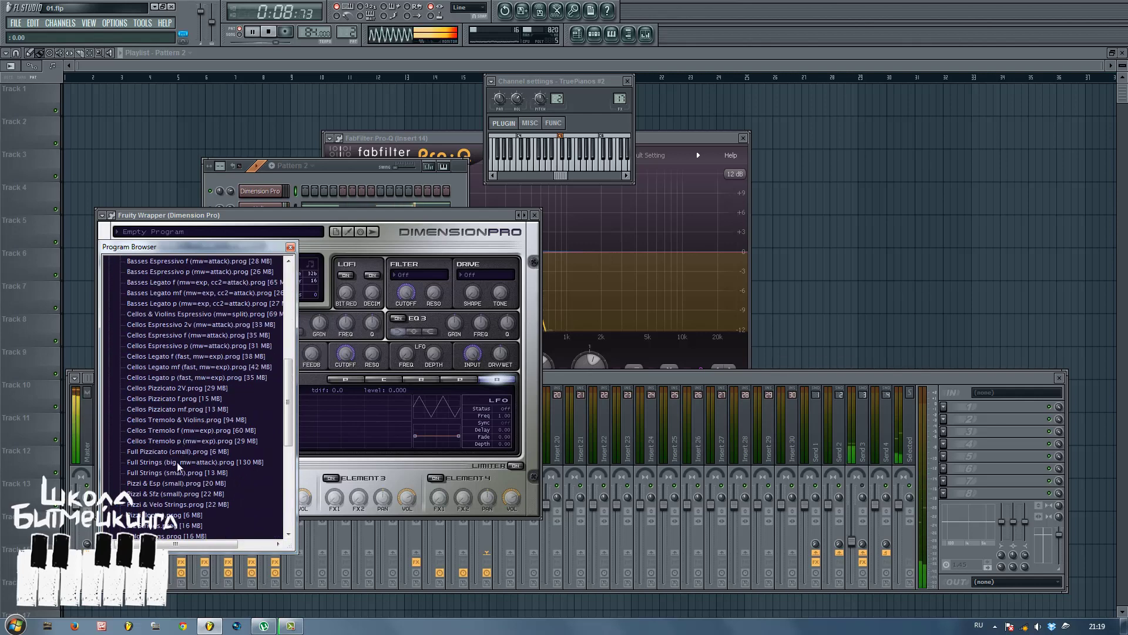
double_click(178, 462)
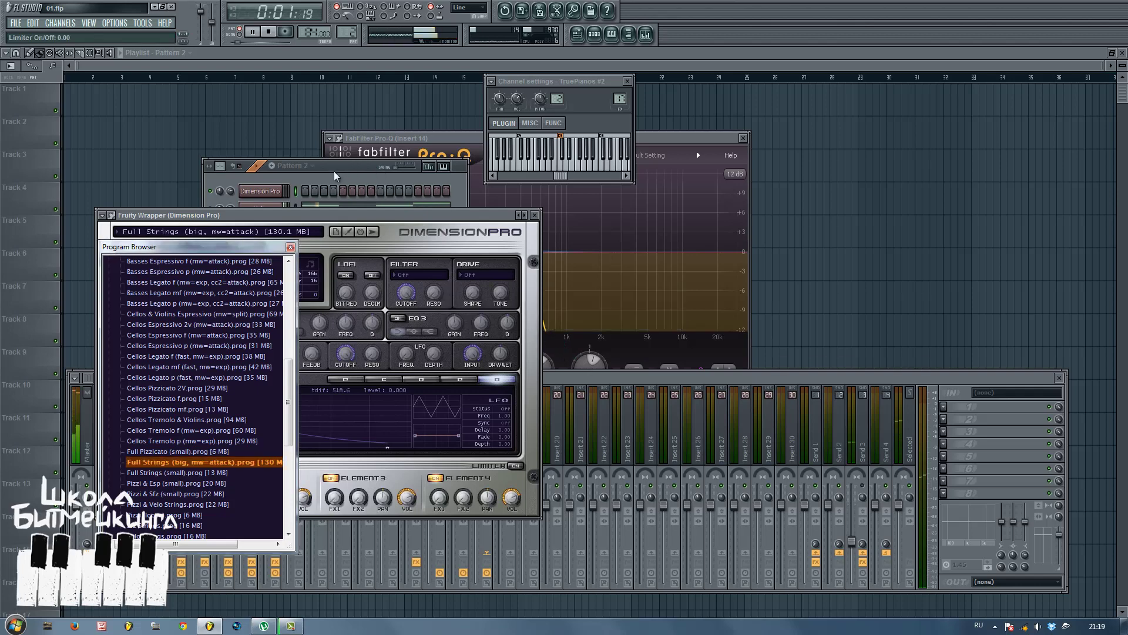
Draw four one-bar Dimension Pro notes in the piano roll: A4, F#4, A4 and C#5, one for each bar.
right_click(266, 195)
left_click(291, 195)
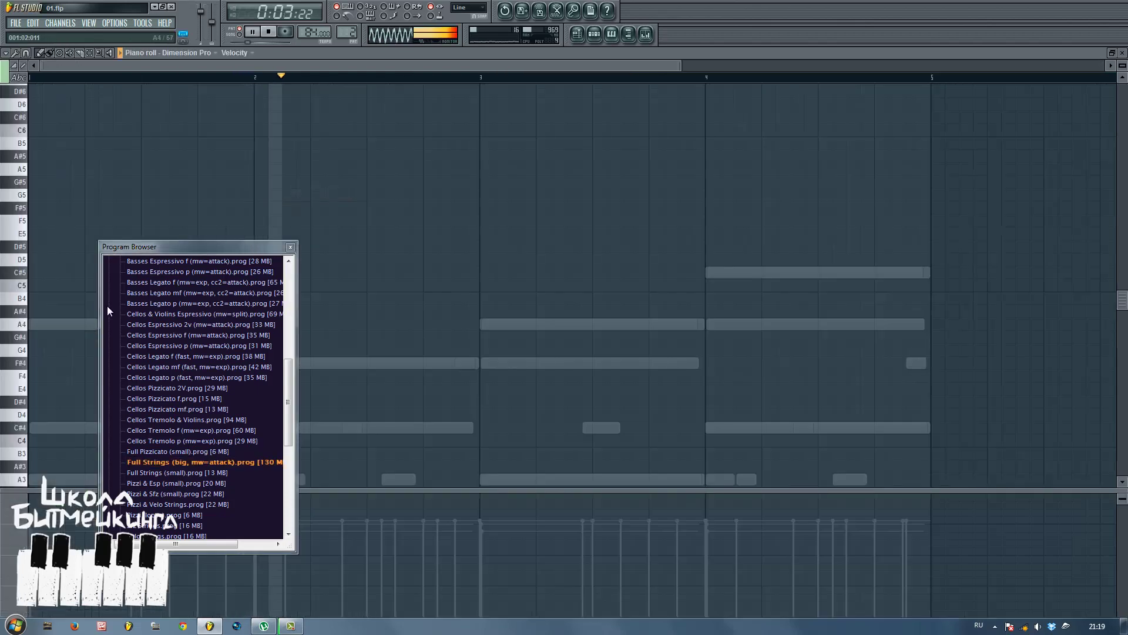
key("space")
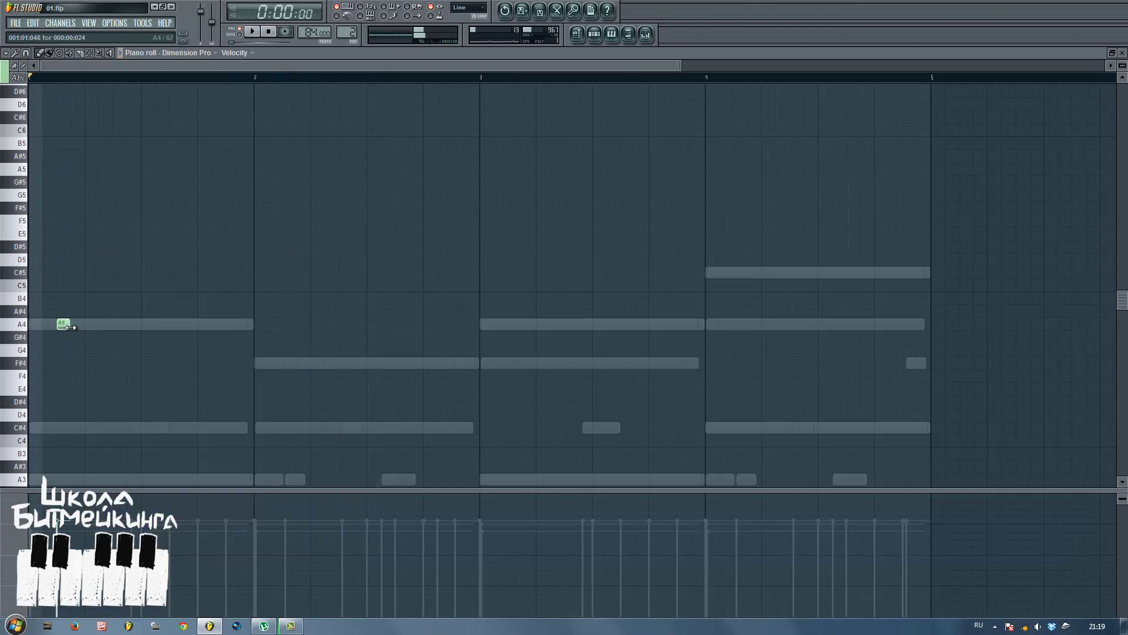
left_click_drag(198, 327, 171, 327)
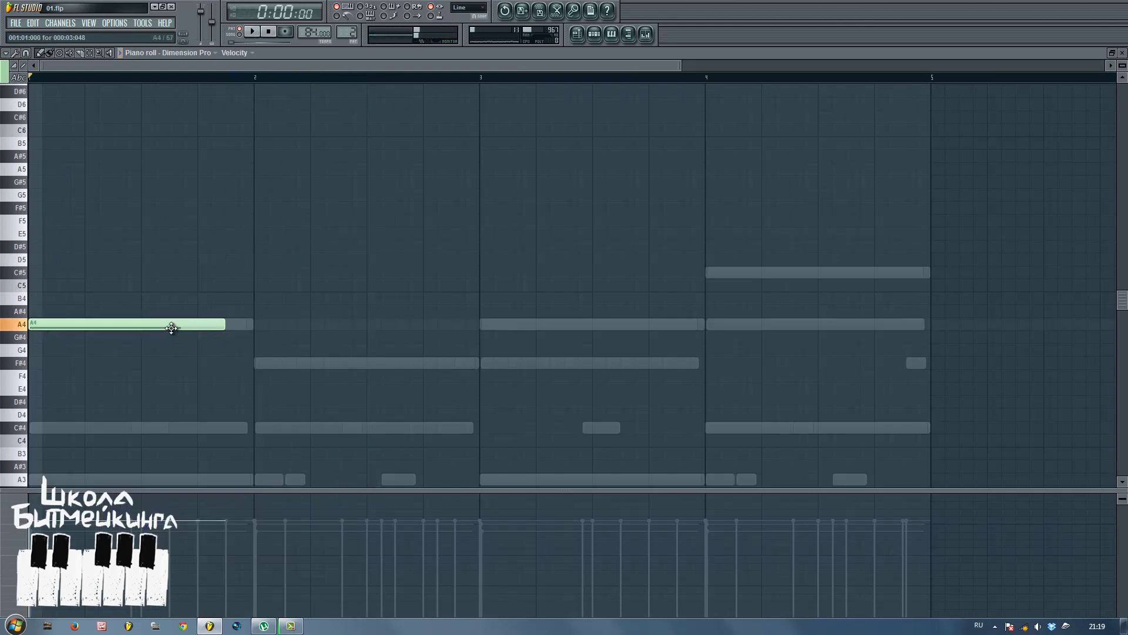
left_click_drag(245, 332, 253, 332)
key("space")
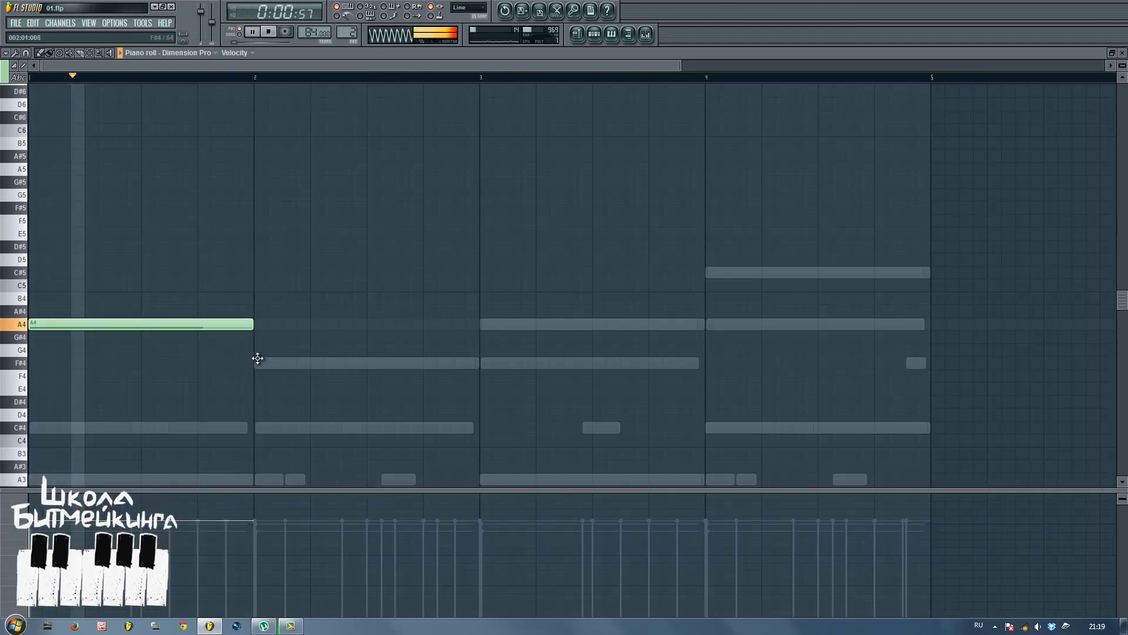
left_click(258, 362)
left_click(481, 325)
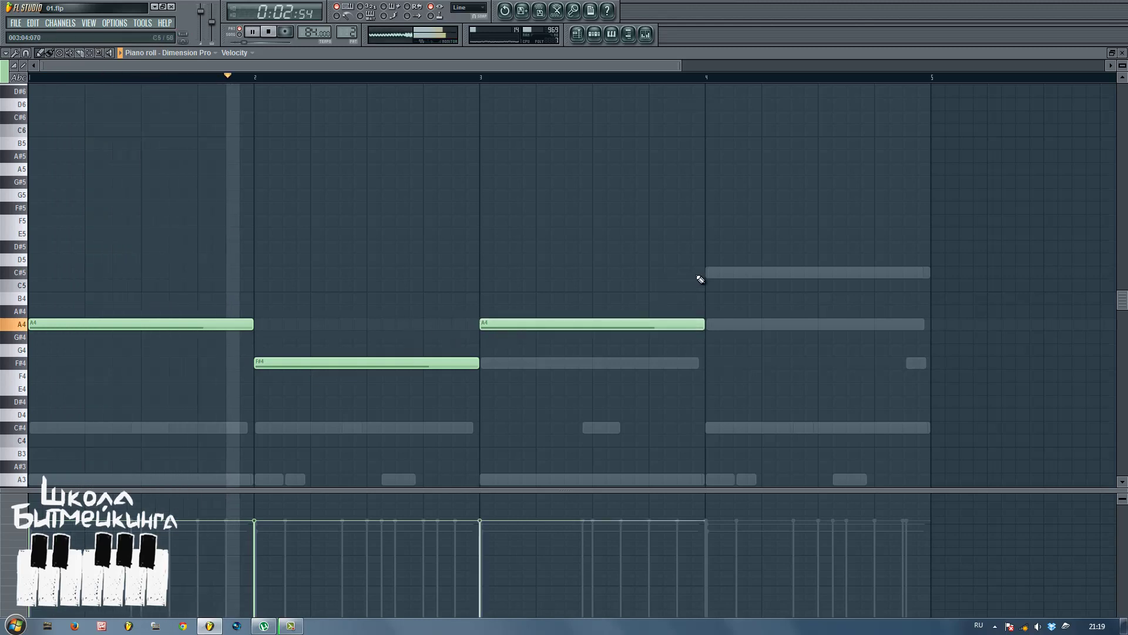
left_click(718, 271)
scroll(582, 305, "down", 5)
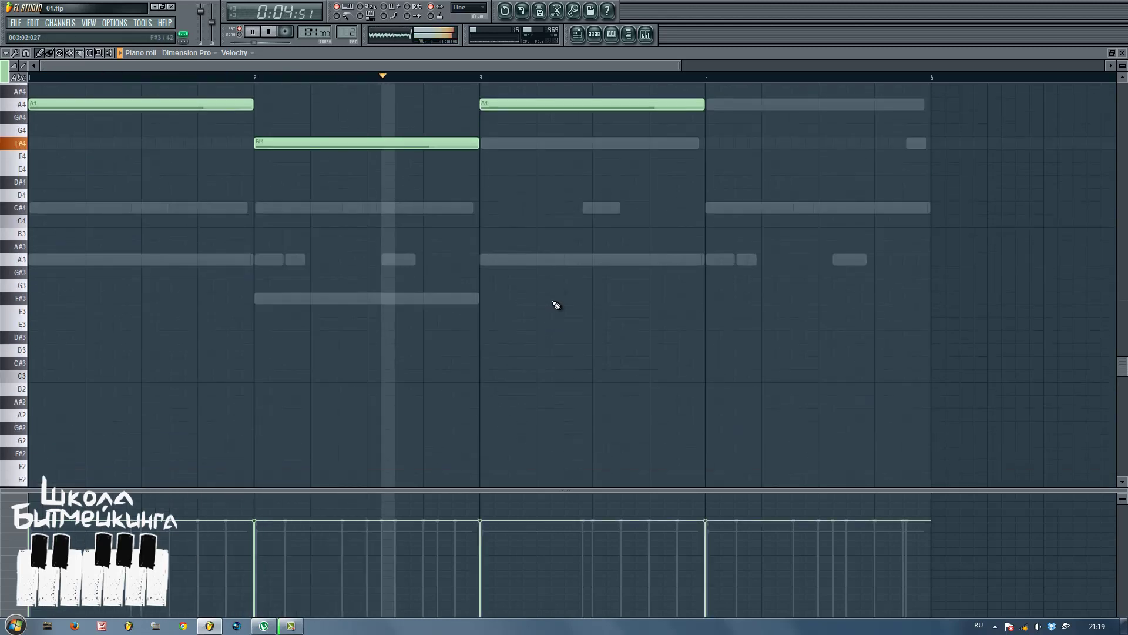
scroll(557, 305, "up", 3)
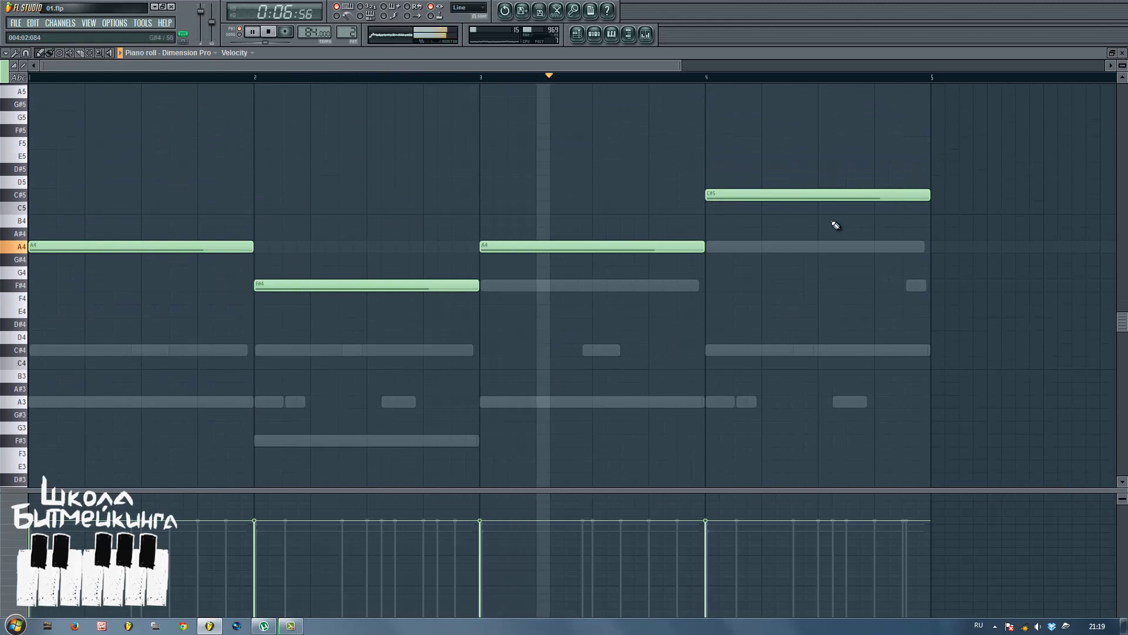
Duplicate the four string notes one octave lower as A3, F#3, A3 and C#4.
left_click_drag(912, 151, 38, 408)
left_click(128, 336, "ctrl")
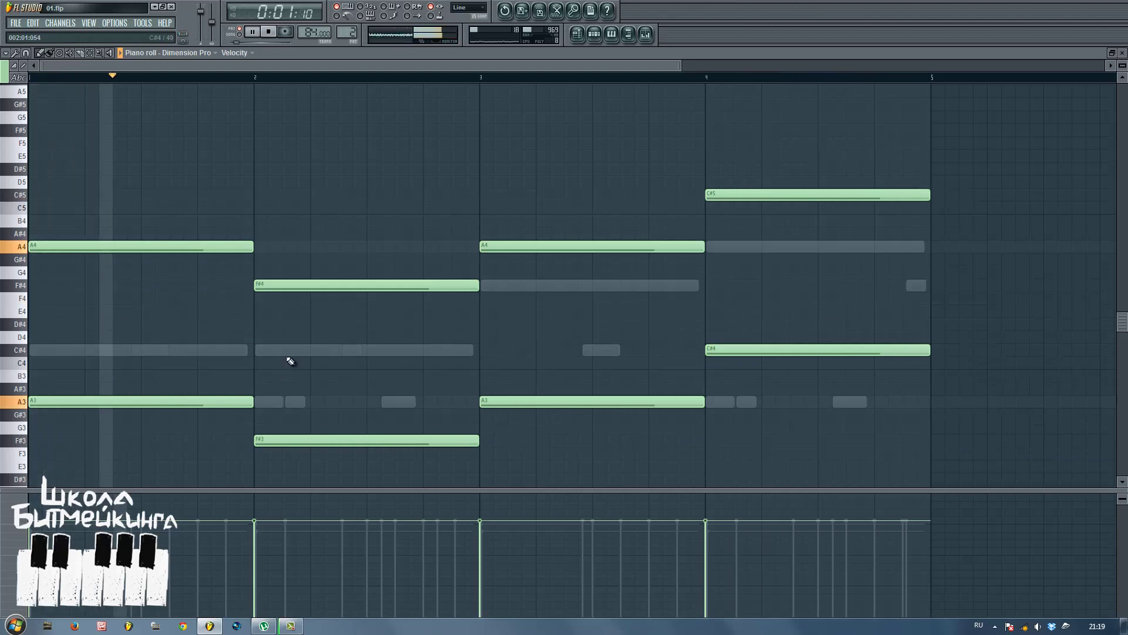
scroll(286, 376, "up", 4)
scroll(115, 376, "down", 4)
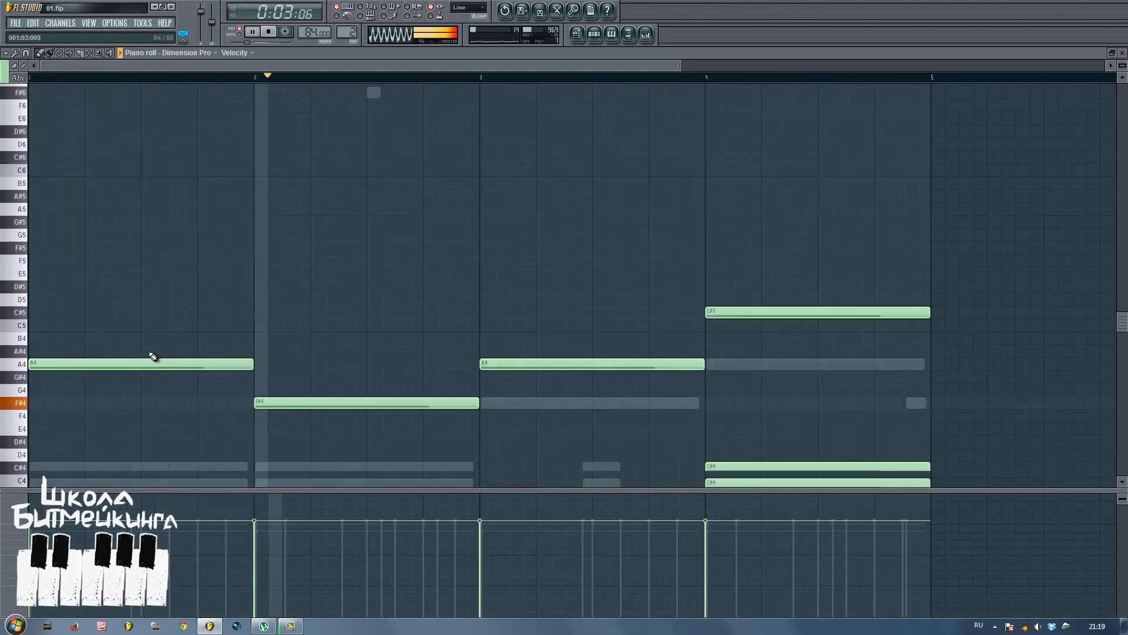
Stop playback and duplicate all eight string notes two octaves higher, so the lowest copies start on A5.
left_click_drag(327, 326, 856, 459)
key("space")
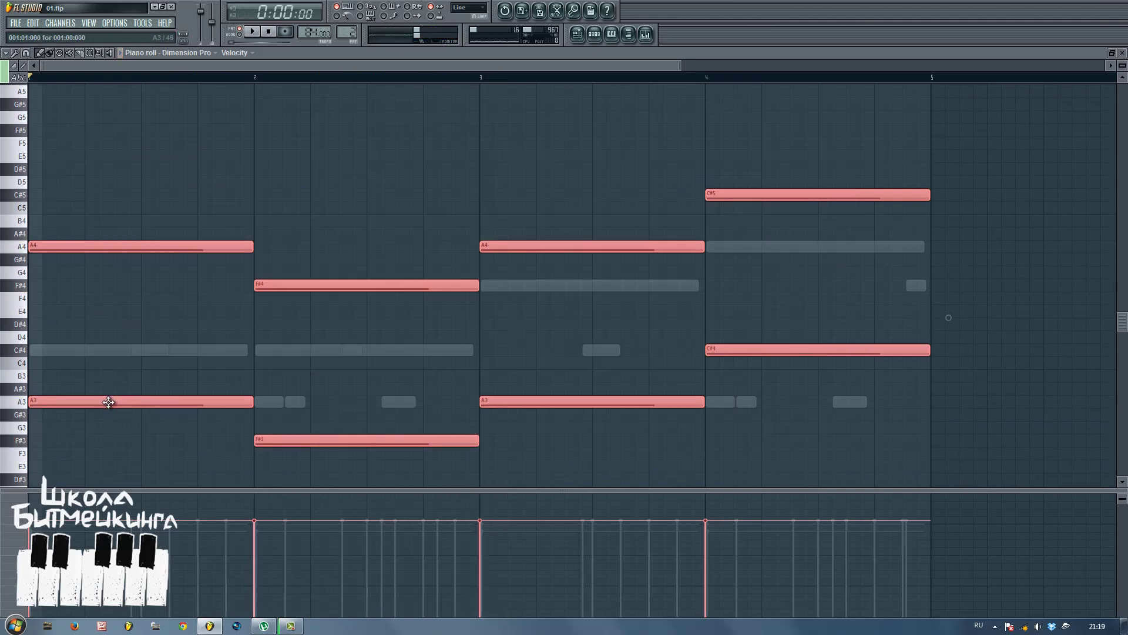
left_click_drag(96, 406, 52, 211)
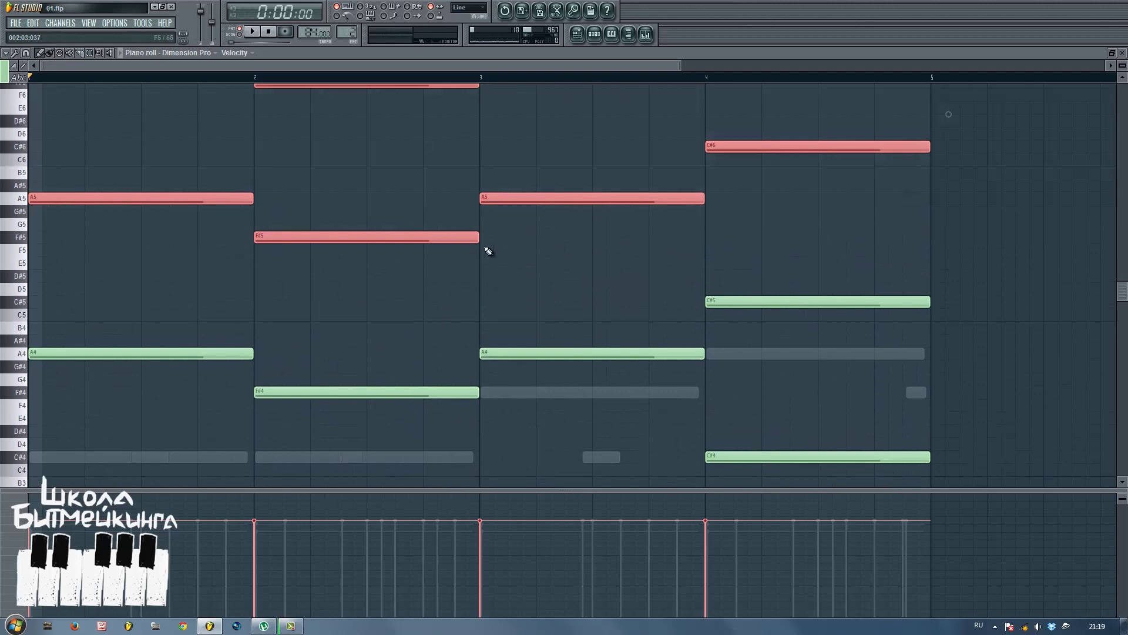
Shorten the high string copies to half a bar, move them to each bar's second half, play the pattern and close the piano roll.
left_click_drag(870, 158, 818, 172)
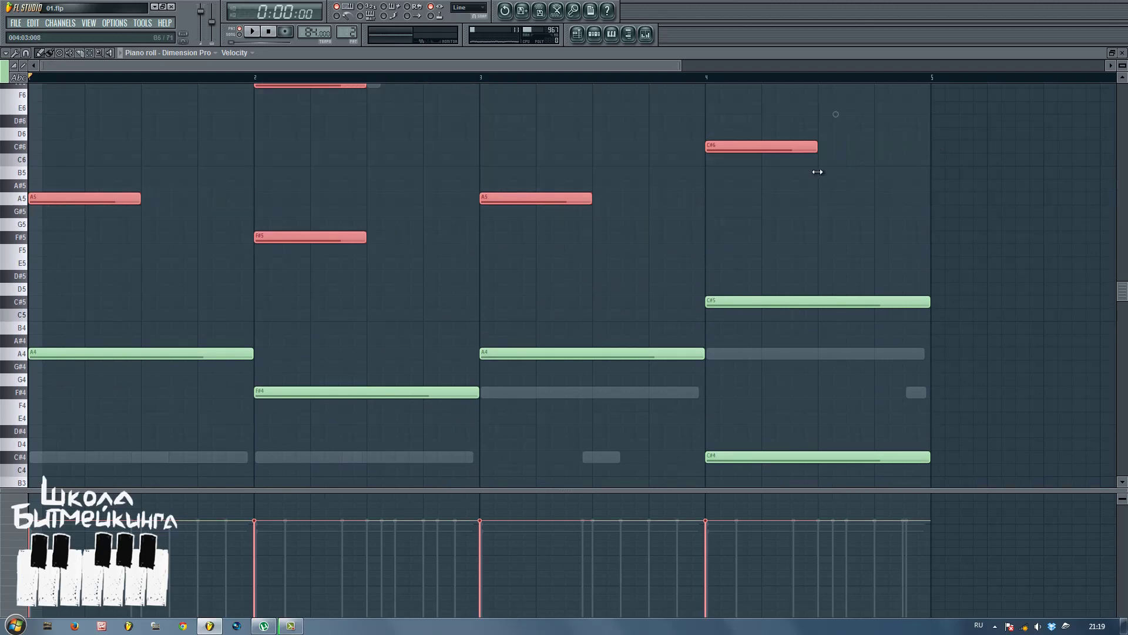
left_click_drag(119, 198, 233, 201)
scroll(152, 325, "down", 6)
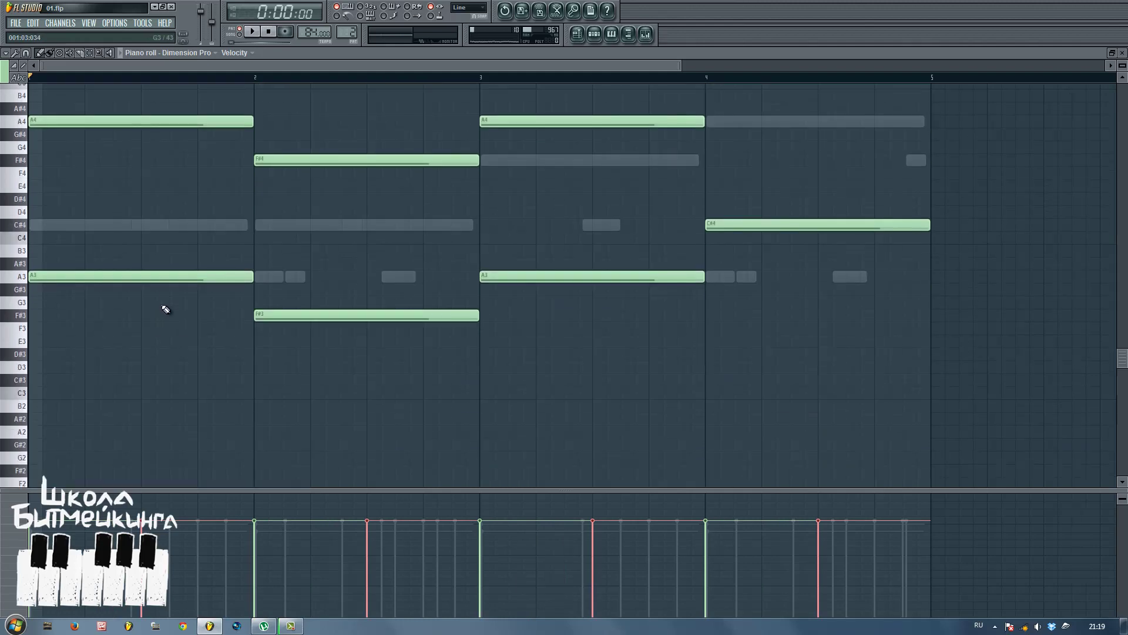
scroll(164, 310, "up", 5)
key("space")
left_click(283, 260, "ctrl")
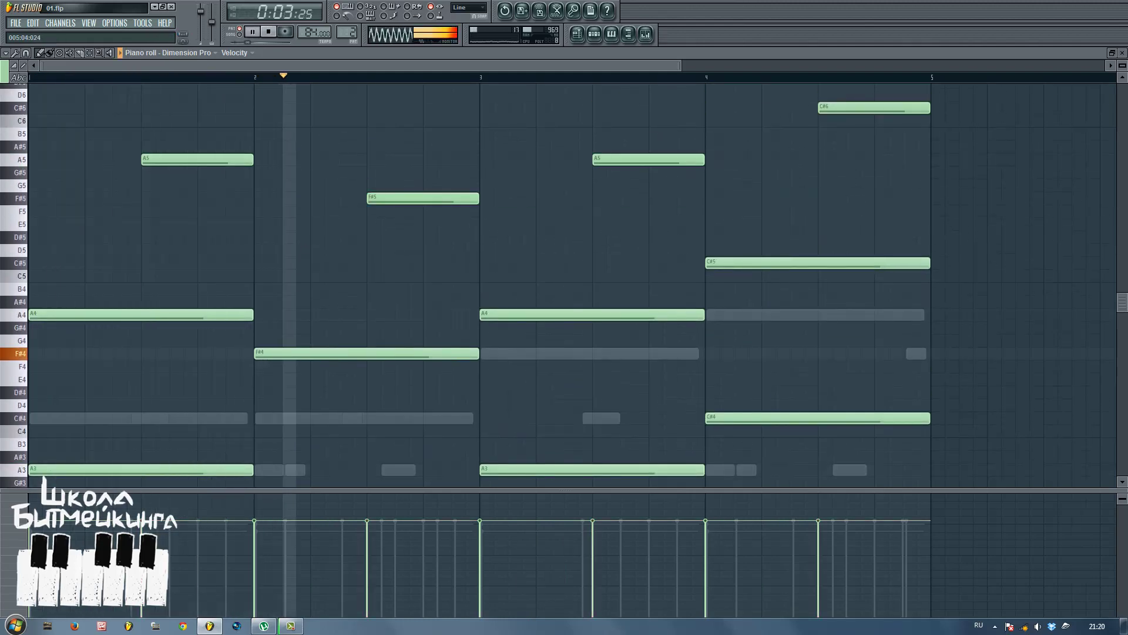
left_click(1123, 53)
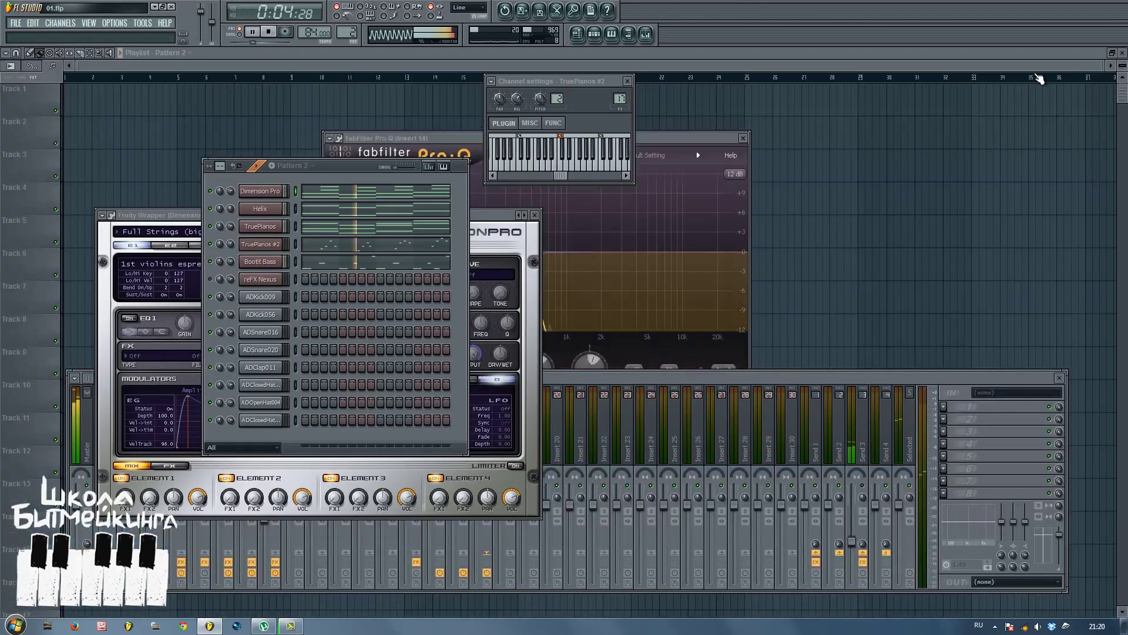
Route the Dimension Pro channel to mixer insert 18, close the plugin, channel settings and FabFilter Pro-Q windows, and stop playback.
left_click(281, 194)
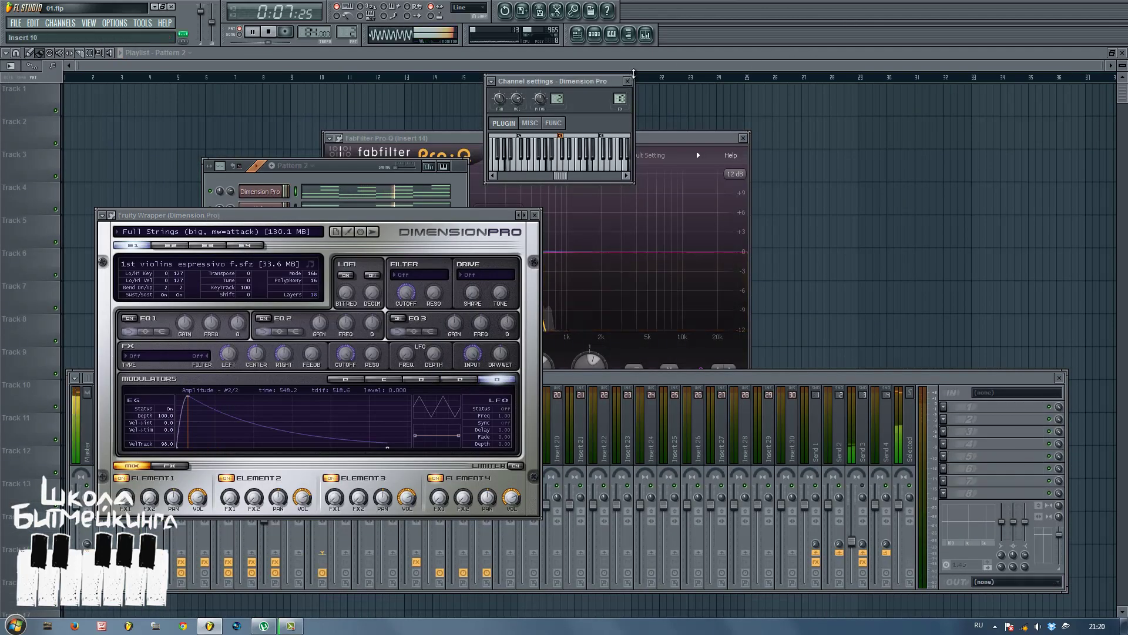
left_click_drag(633, 74, 641, 59)
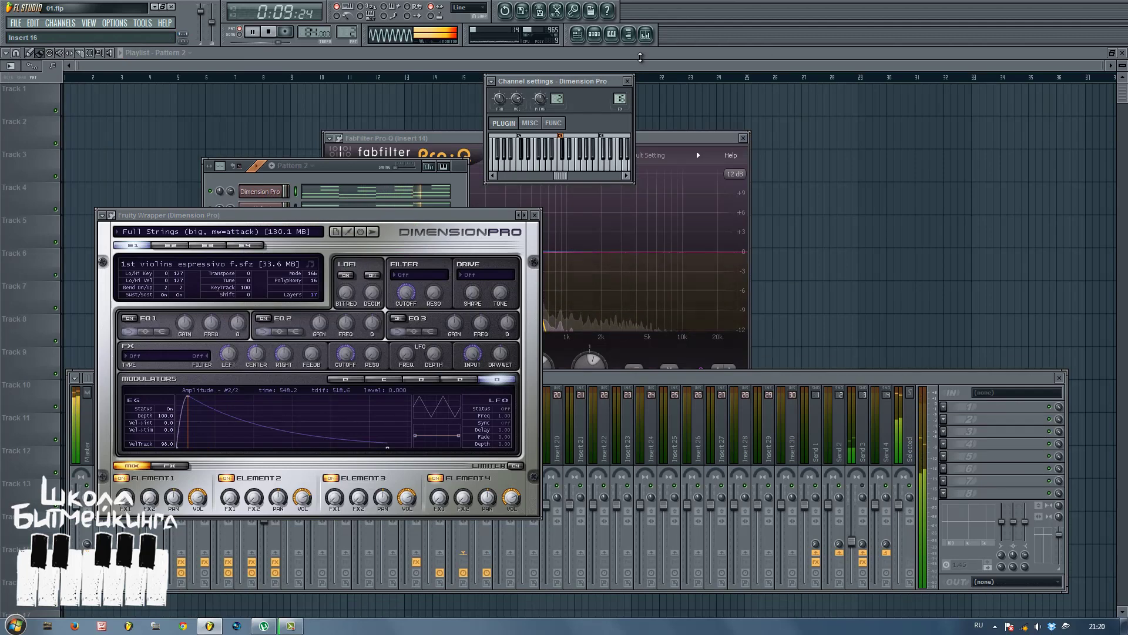
left_click(644, 378)
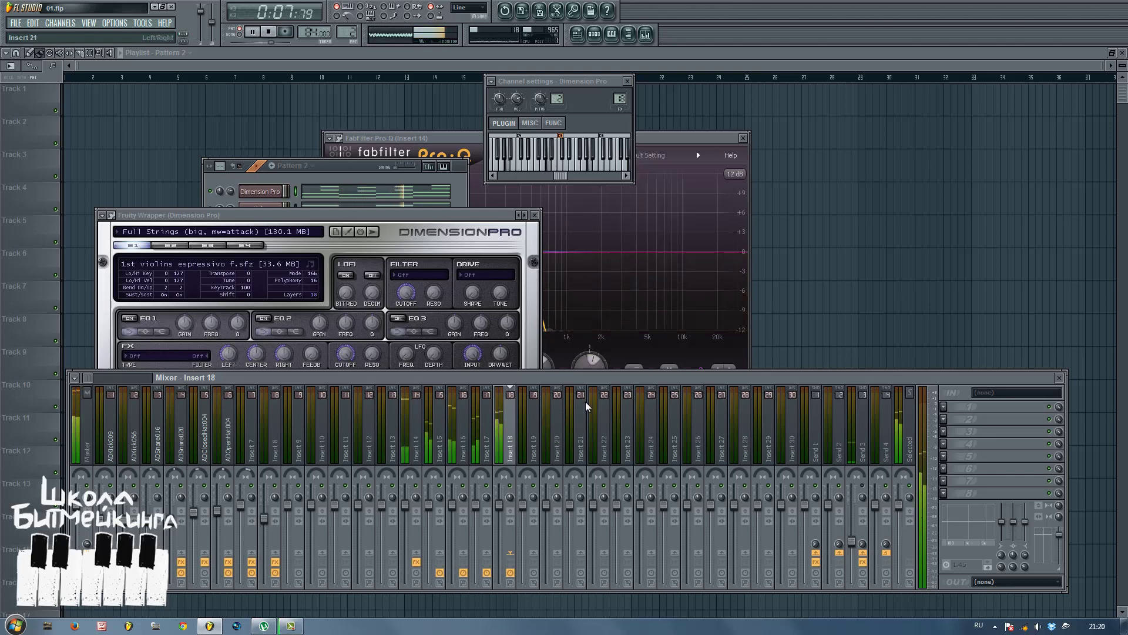
left_click(535, 215)
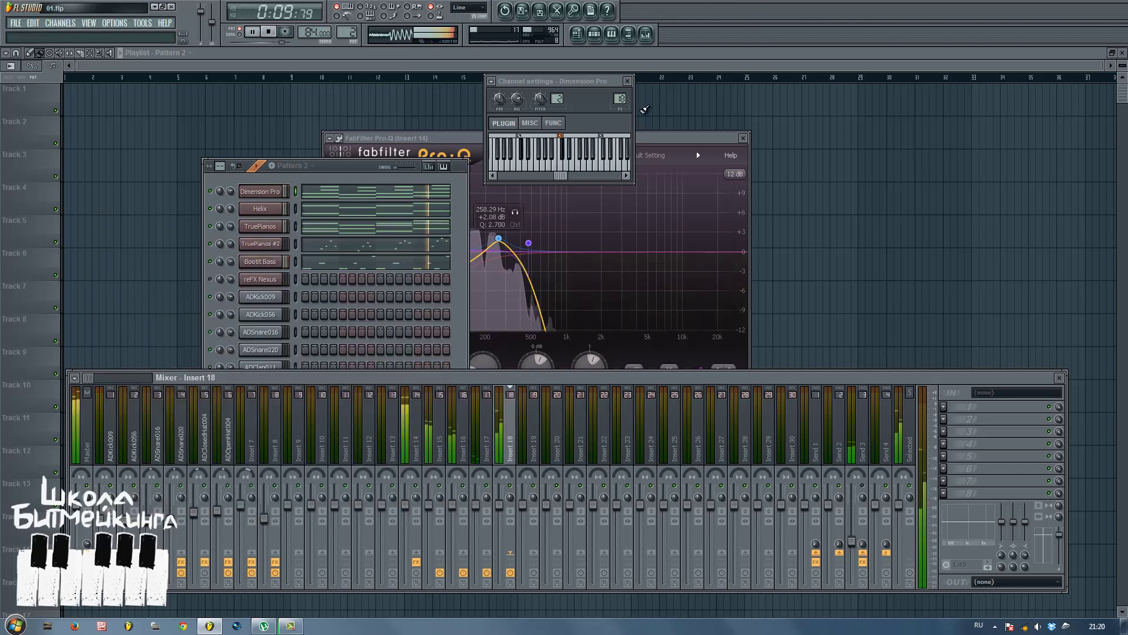
left_click(627, 81)
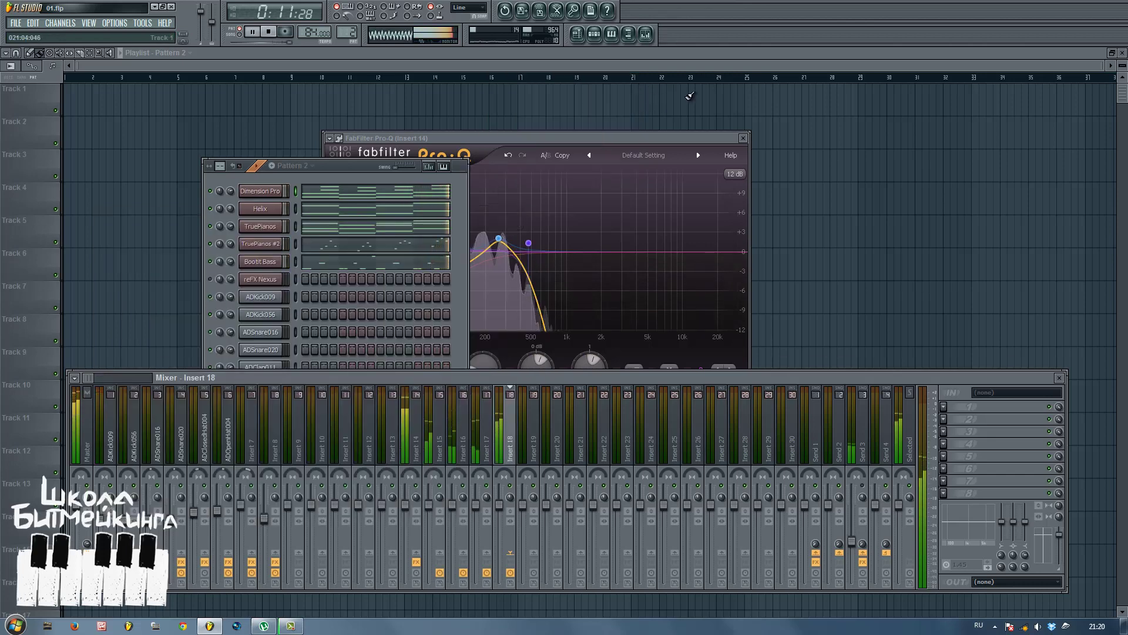
left_click(743, 137)
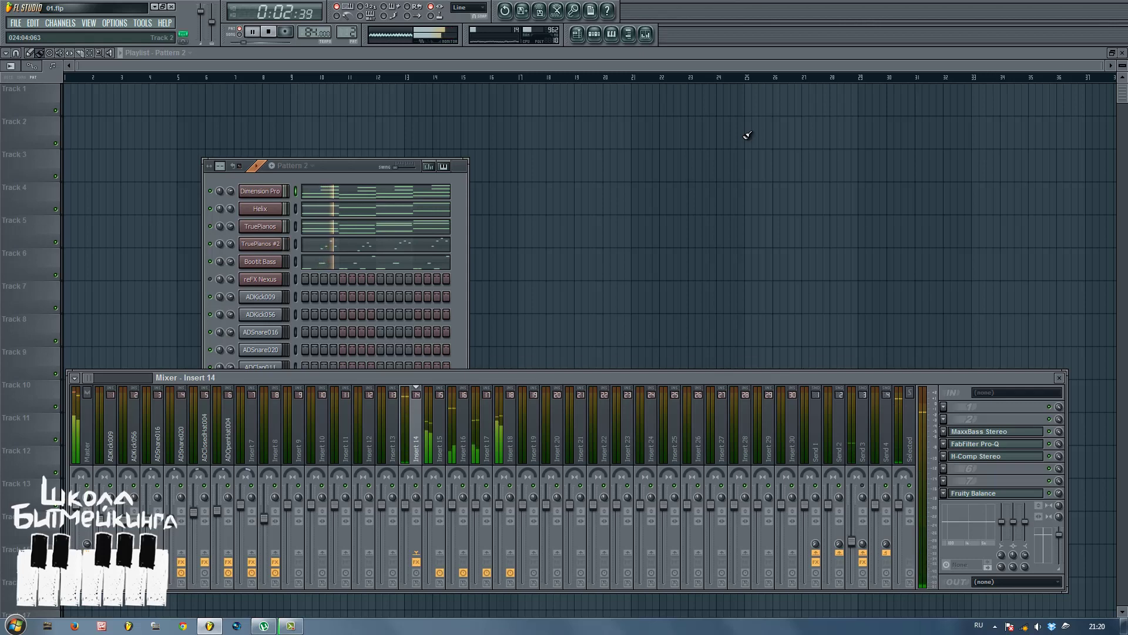
key("space")
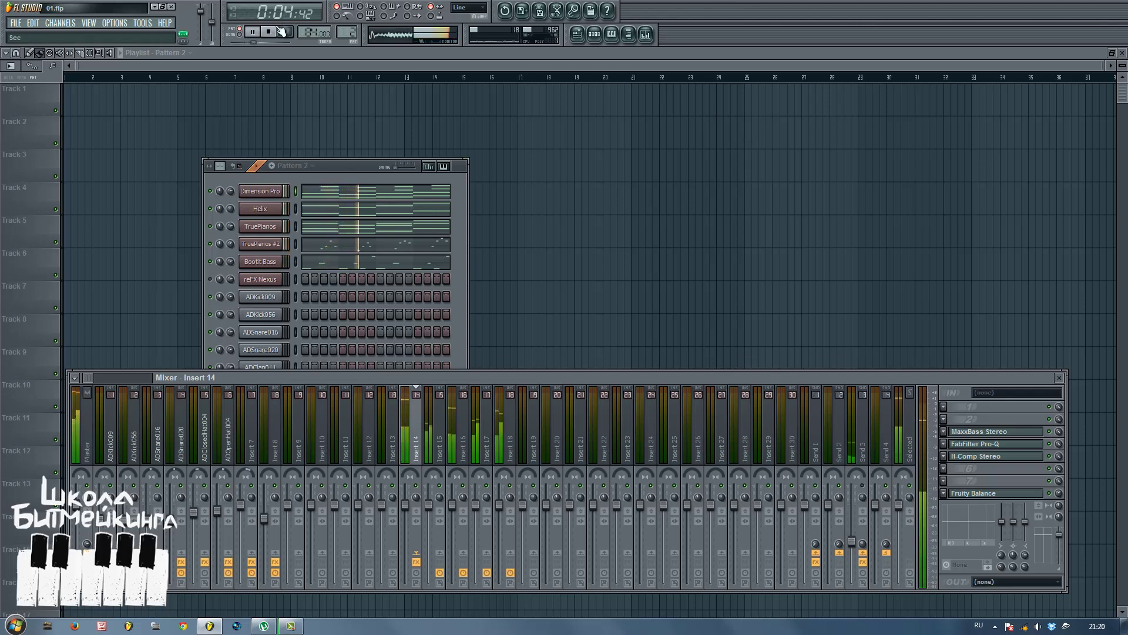
Add Fruity Balance to effect slot 8 of Insert 15 and link its volume to the Send 1 peak controller's Peak output.
left_click(442, 449)
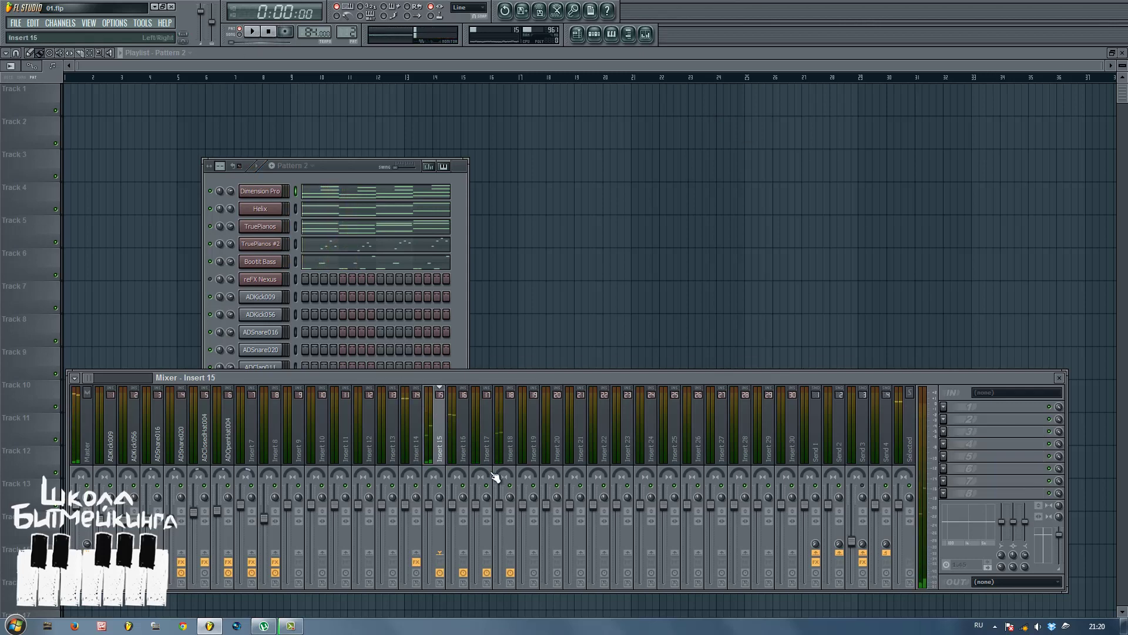
left_click(943, 493)
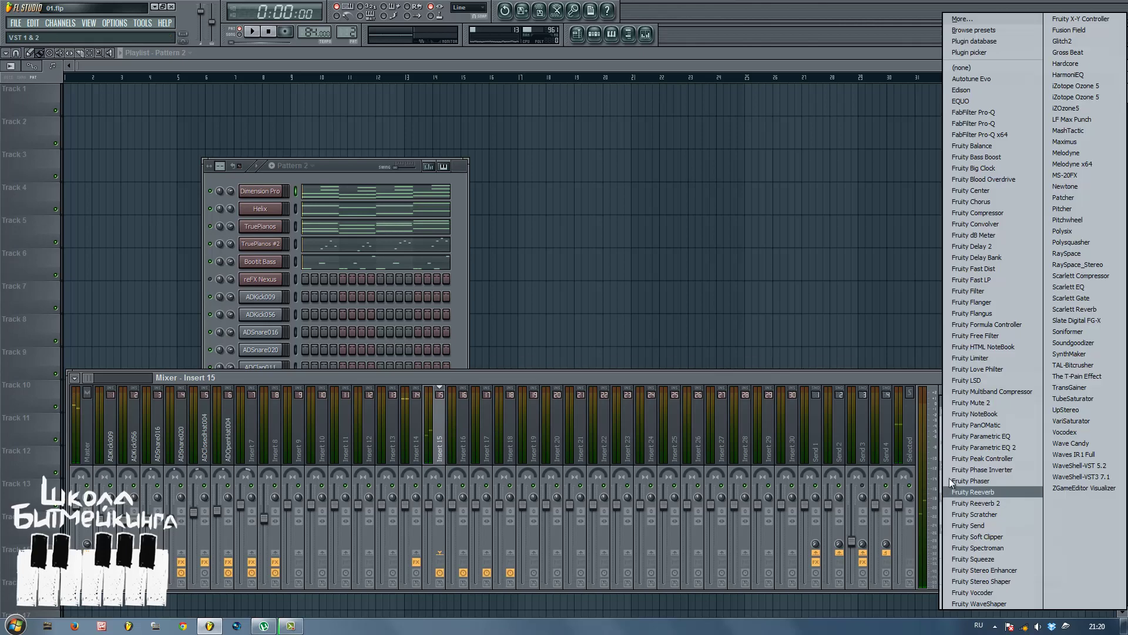
left_click(973, 146)
right_click(326, 344)
left_click(369, 428)
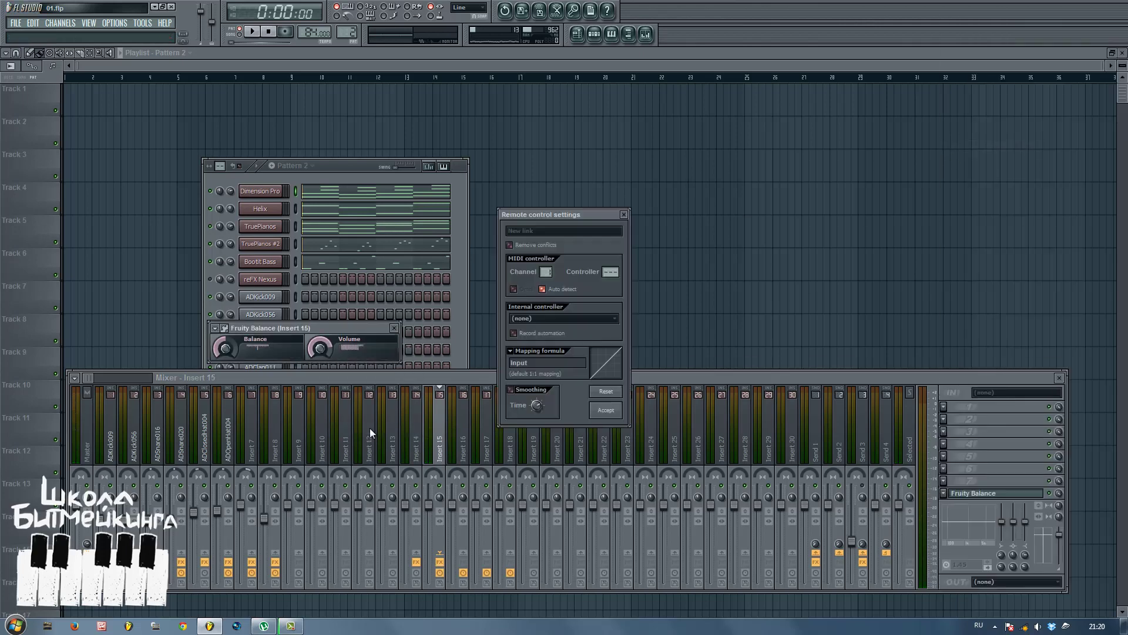
left_click(531, 319)
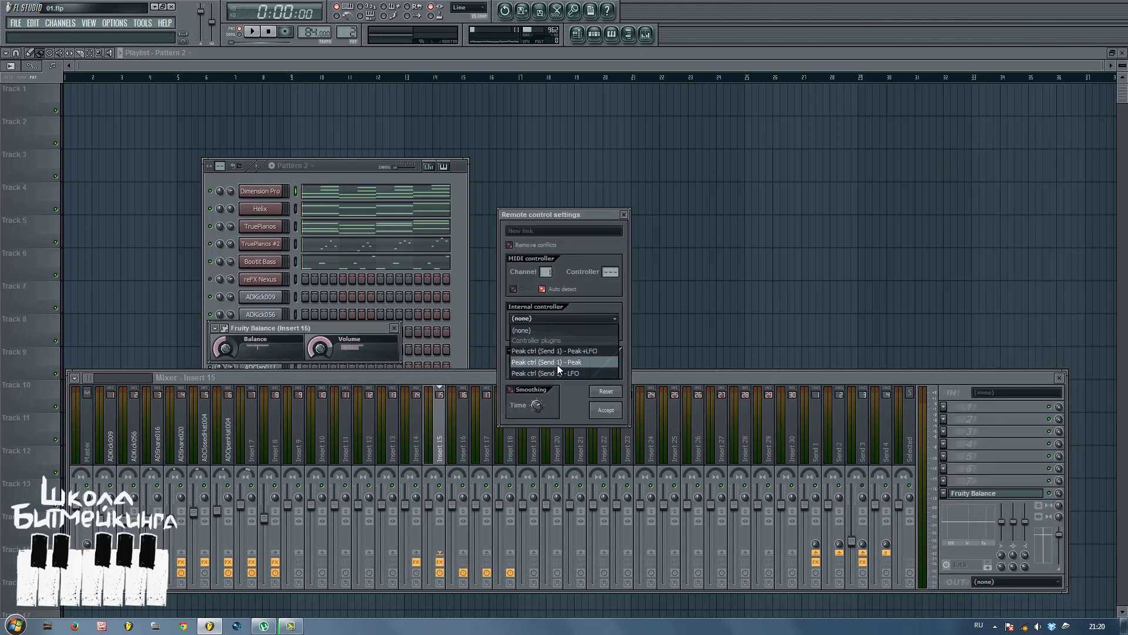
left_click(558, 365)
left_click(606, 410)
Add Fruity Balance to effect slot 8 of Insert 16 and link its volume to Peak ctrl (Send 1) - Peak.
left_click(461, 439)
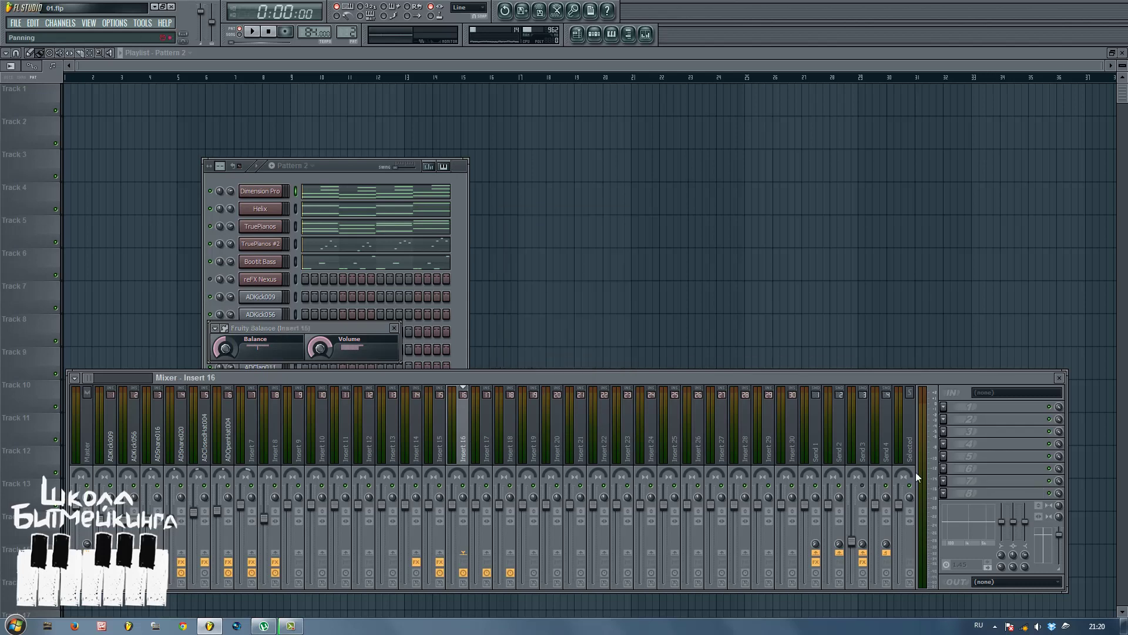
left_click(943, 493)
left_click(990, 146)
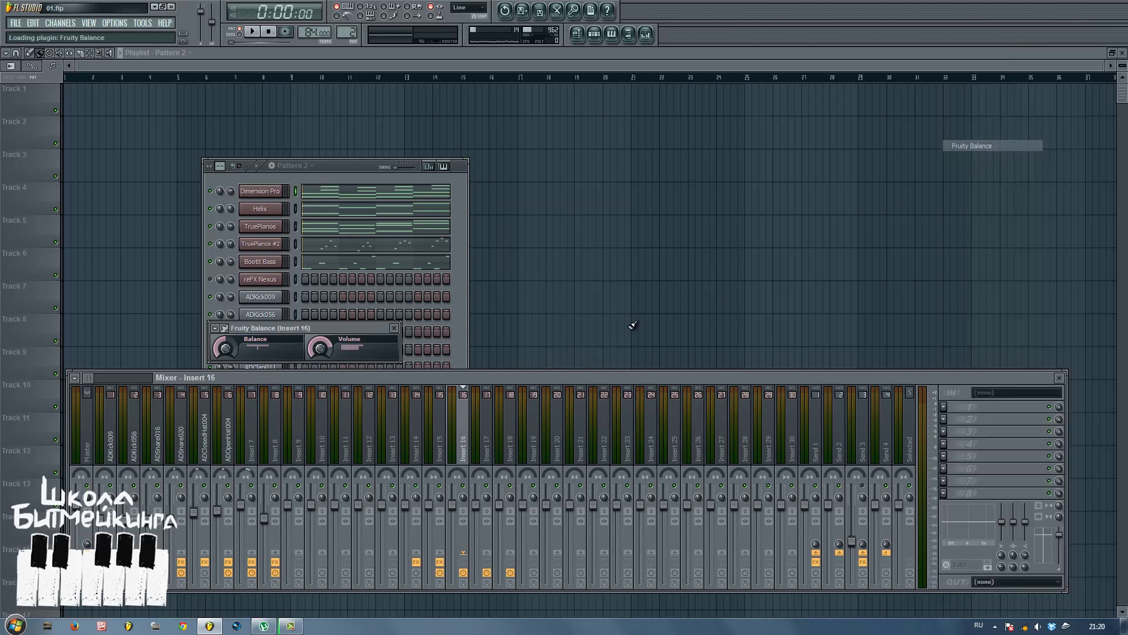
right_click(320, 346)
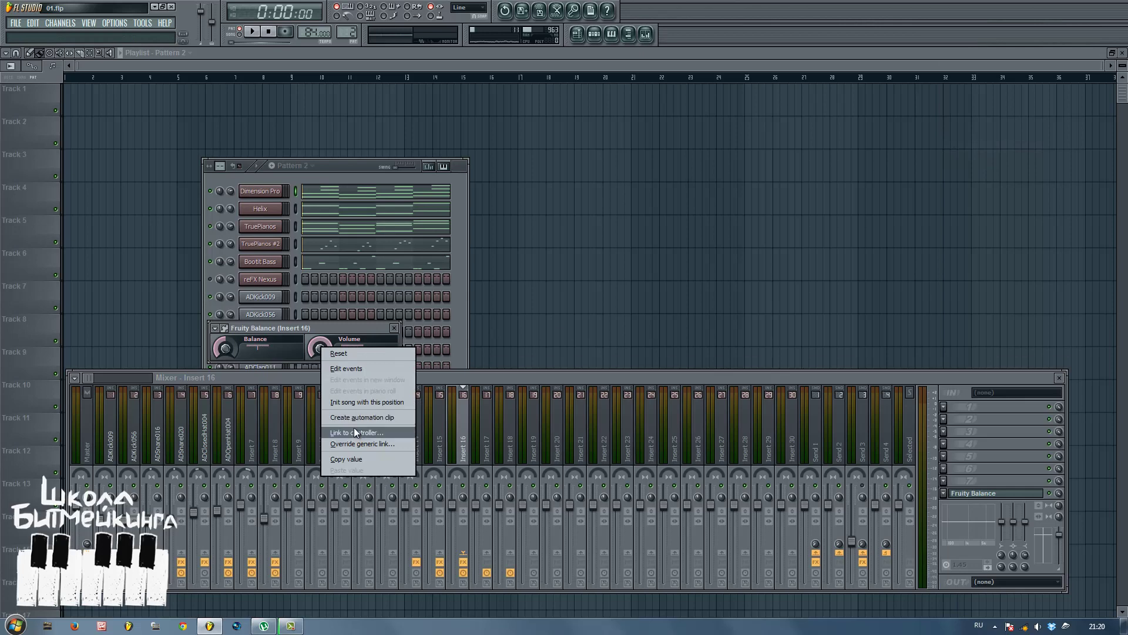
left_click(354, 427)
left_click(524, 319)
left_click(555, 371)
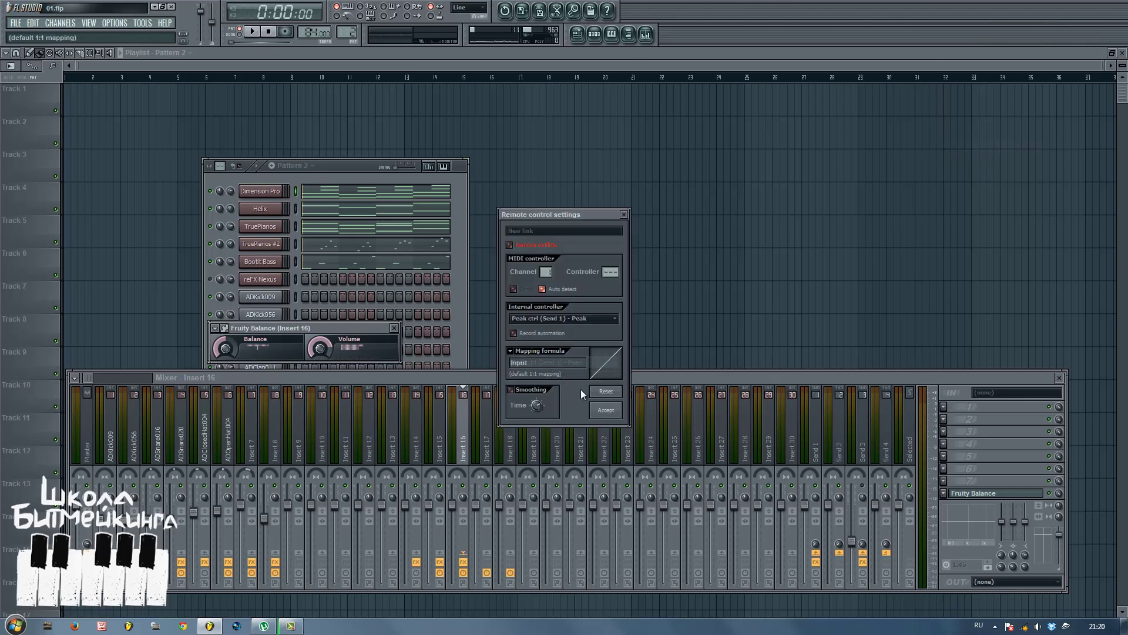
left_click(602, 413)
Add Fruity Balance to effect slot 8 of Insert 17 and link its volume to the Send 1 peak controller.
left_click(481, 436)
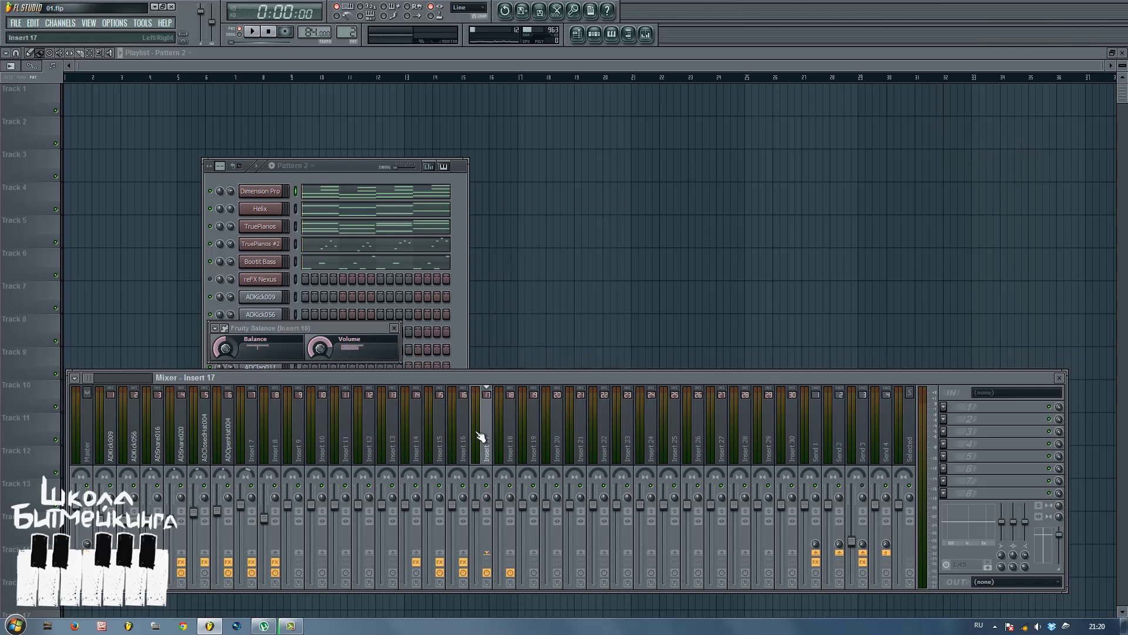
left_click(944, 493)
left_click(984, 146)
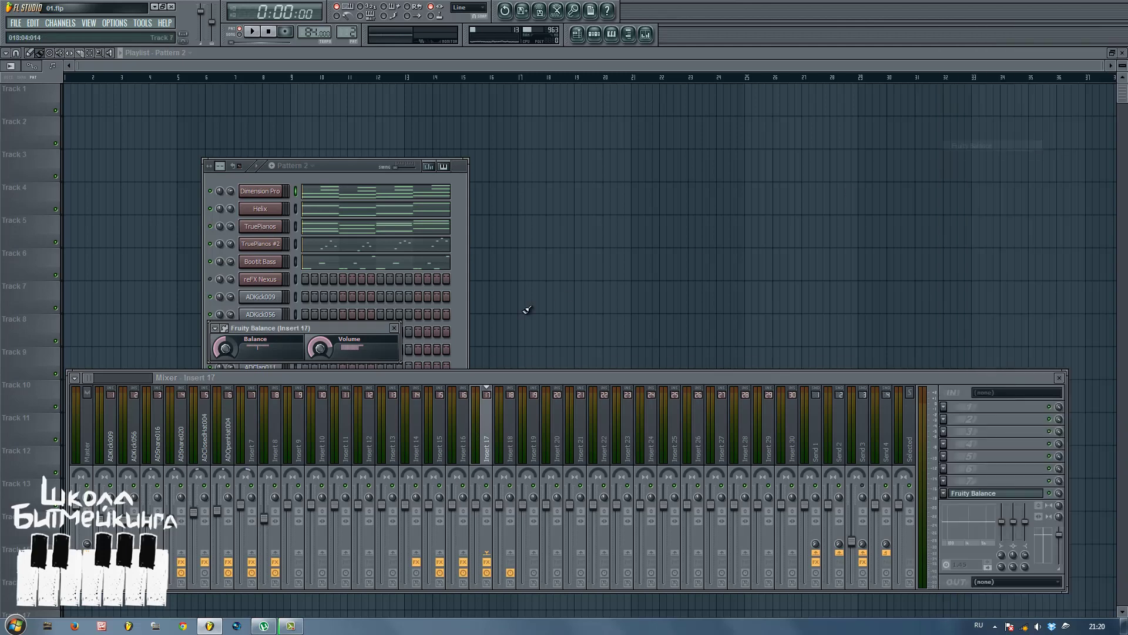
right_click(322, 347)
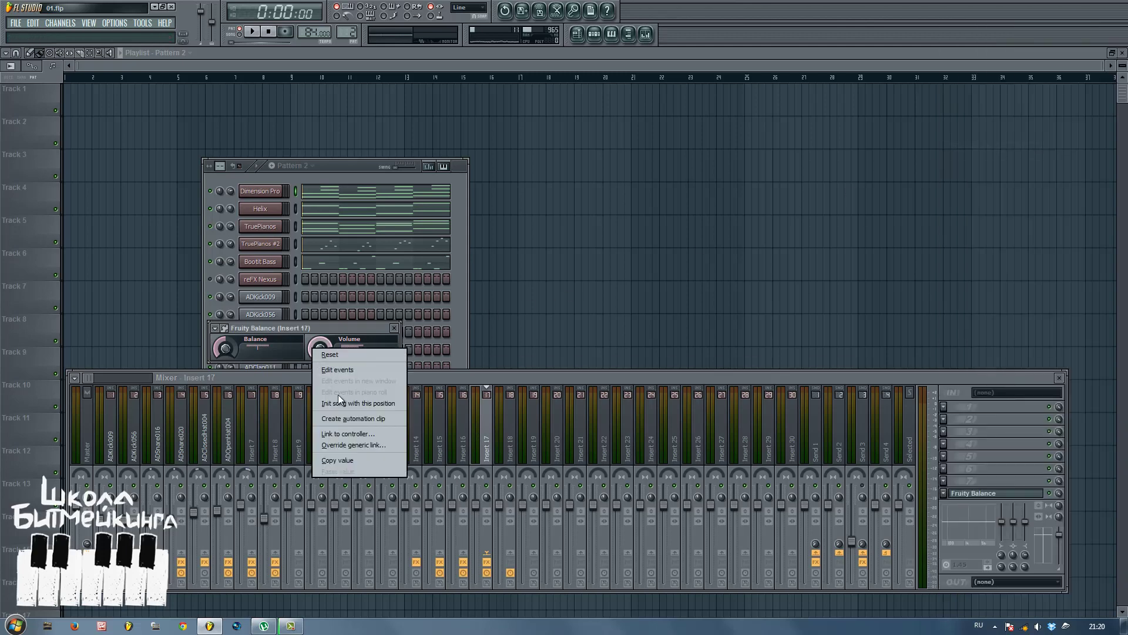
left_click(336, 435)
left_click(543, 319)
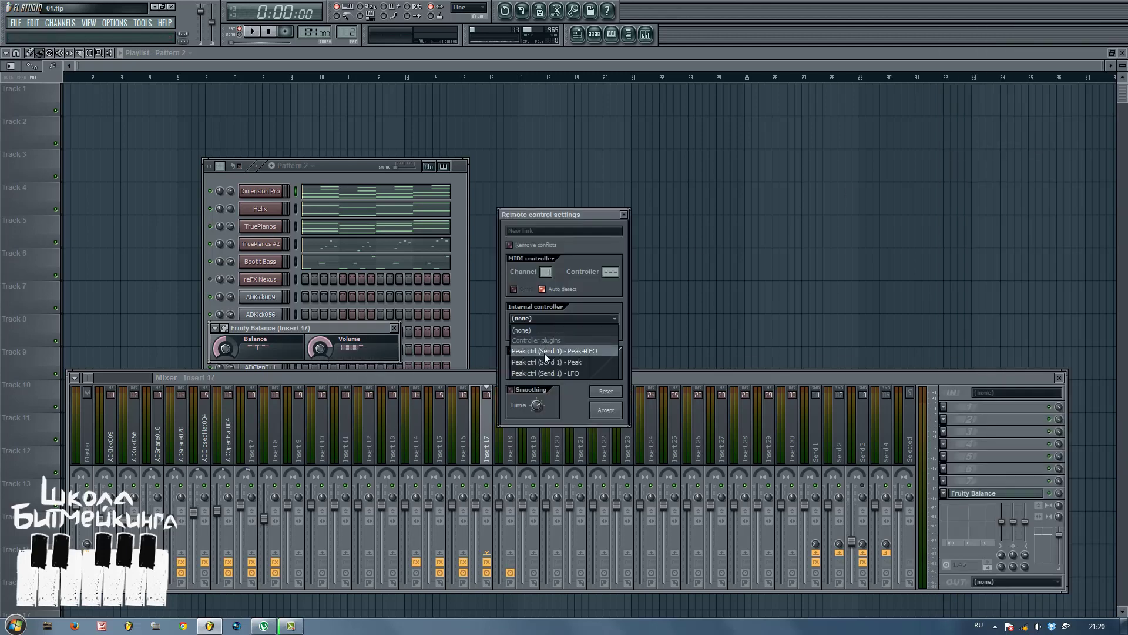
left_click(544, 351)
left_click(606, 410)
Add Fruity Balance to effect slot 8 of Insert 18 and link its volume to Peak ctrl (Send 1) - Peak.
left_click(502, 442)
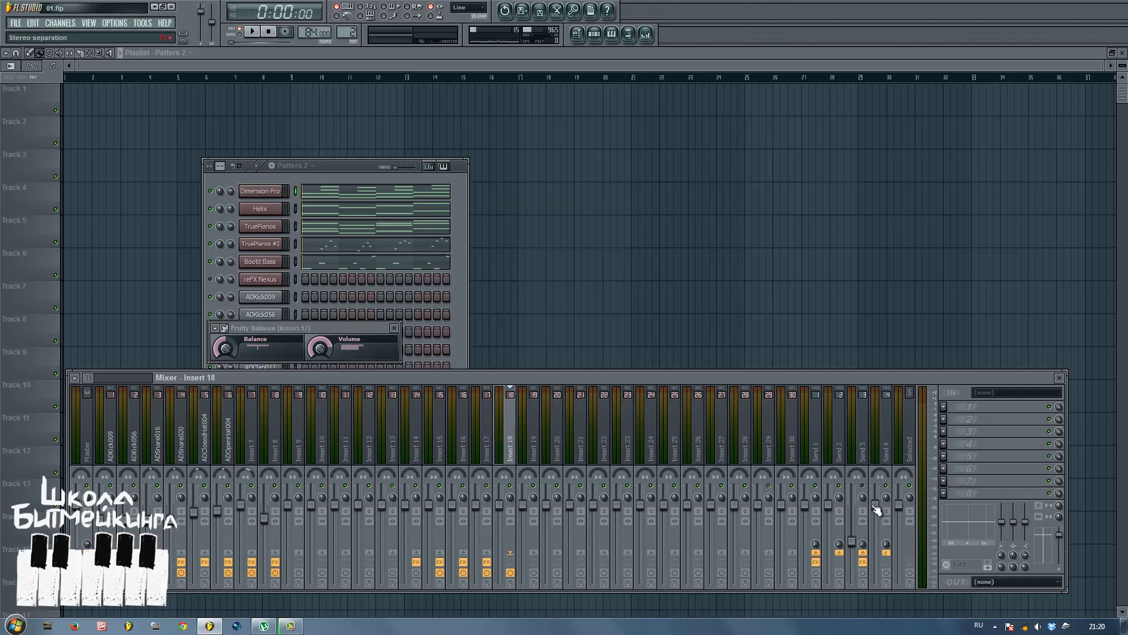
left_click(944, 494)
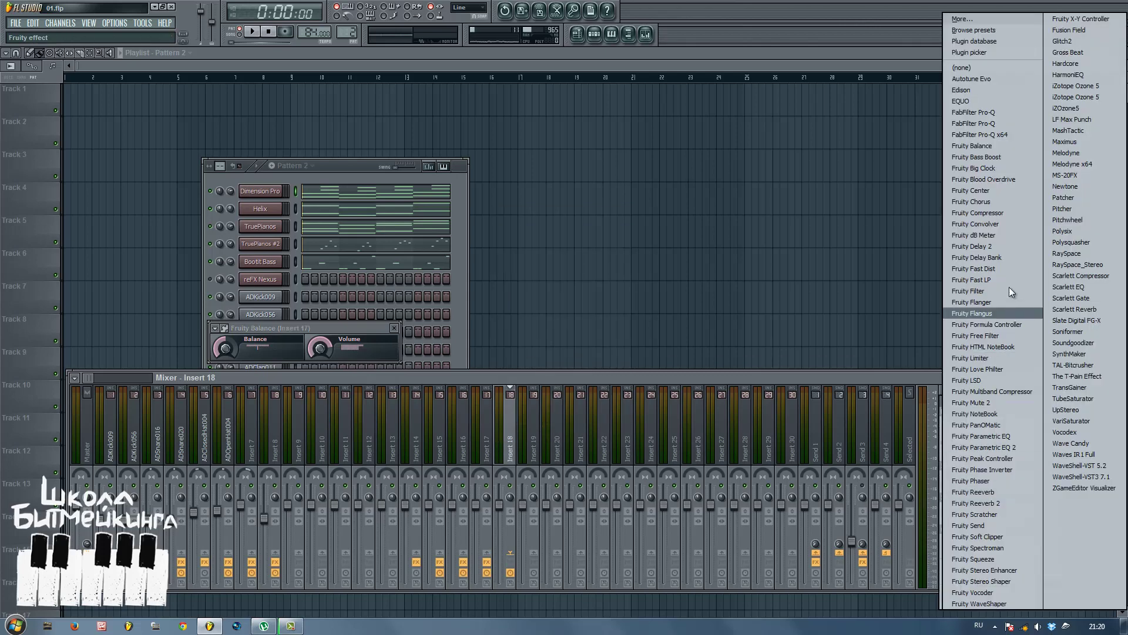
left_click(990, 145)
right_click(341, 344)
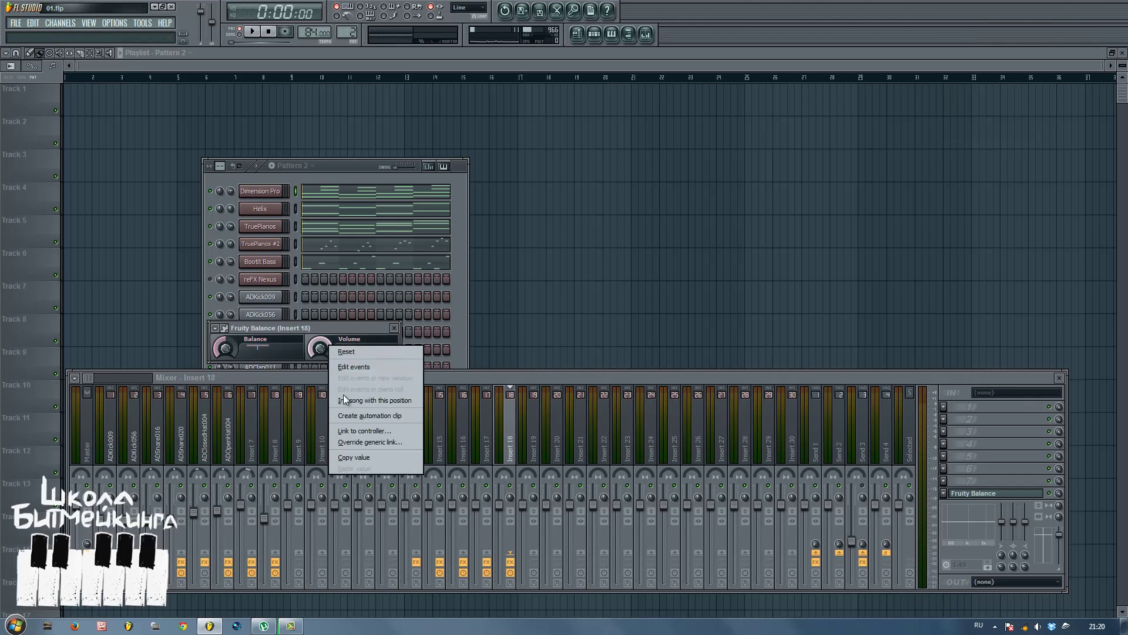
left_click(374, 441)
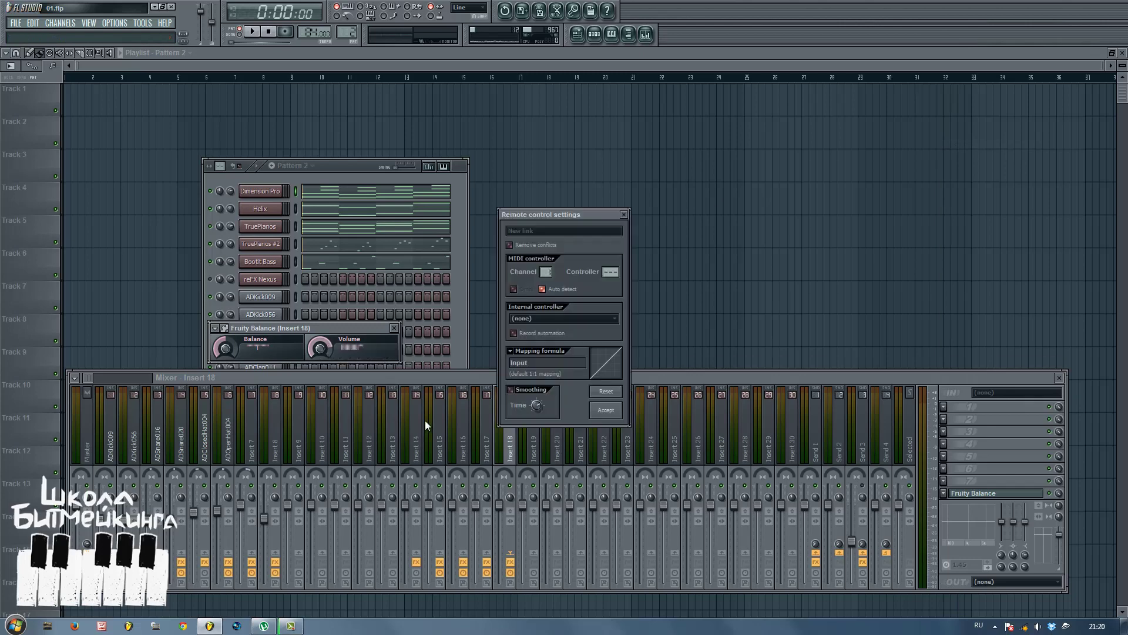
left_click(563, 318)
left_click(529, 362)
left_click(606, 409)
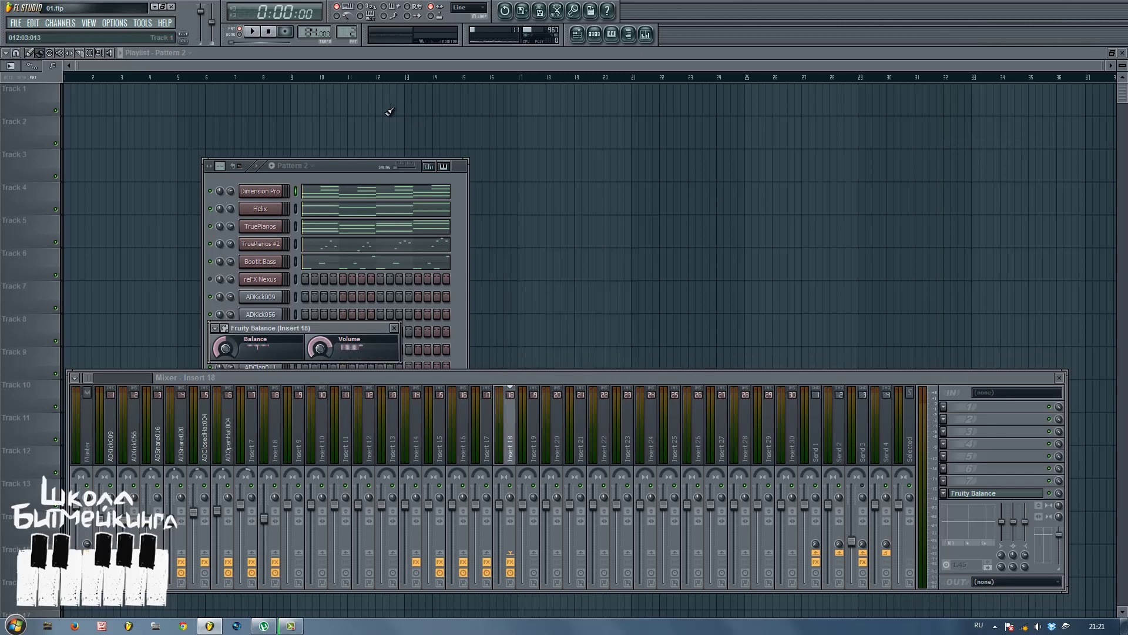
Place Pattern 2 on Track 1 and two consecutive Pattern 1 clips on Track 2, filling the first four bars of the playlist.
left_click_drag(390, 110, 76, 111)
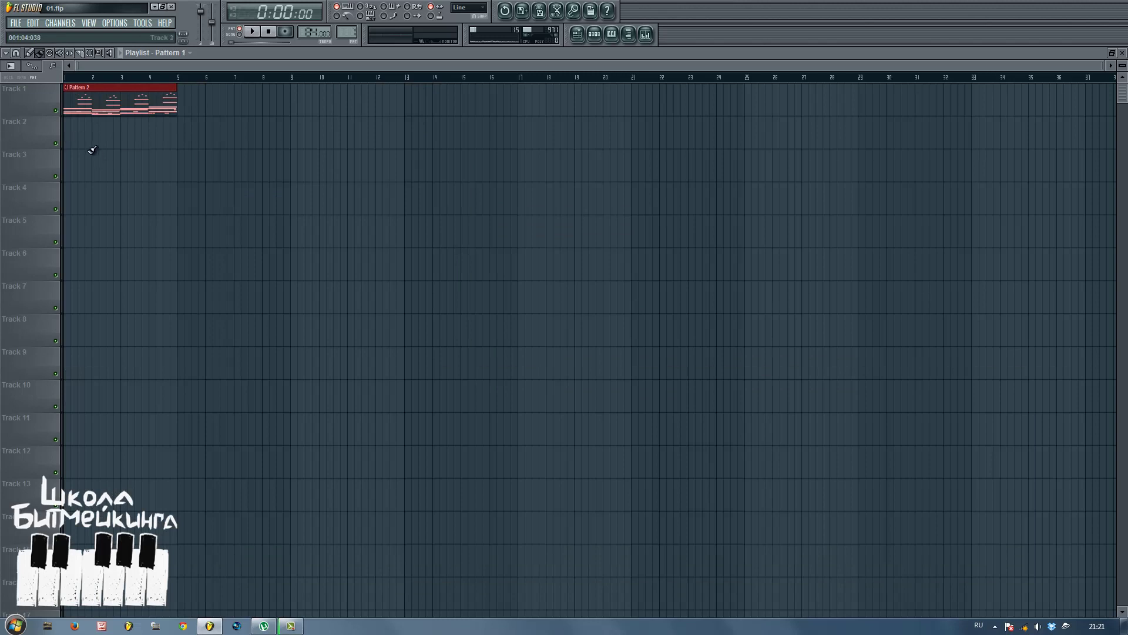
left_click_drag(92, 149, 164, 150)
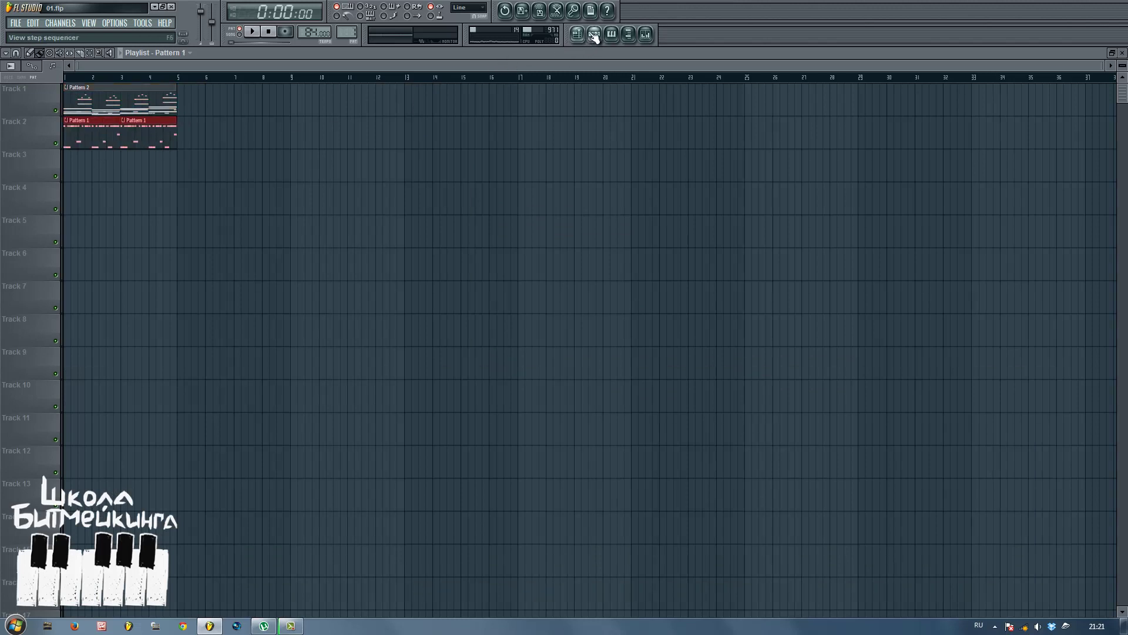
Cut the Bootit Bass notes out of Pattern 1 and play the arrangement in song mode.
left_click(594, 34)
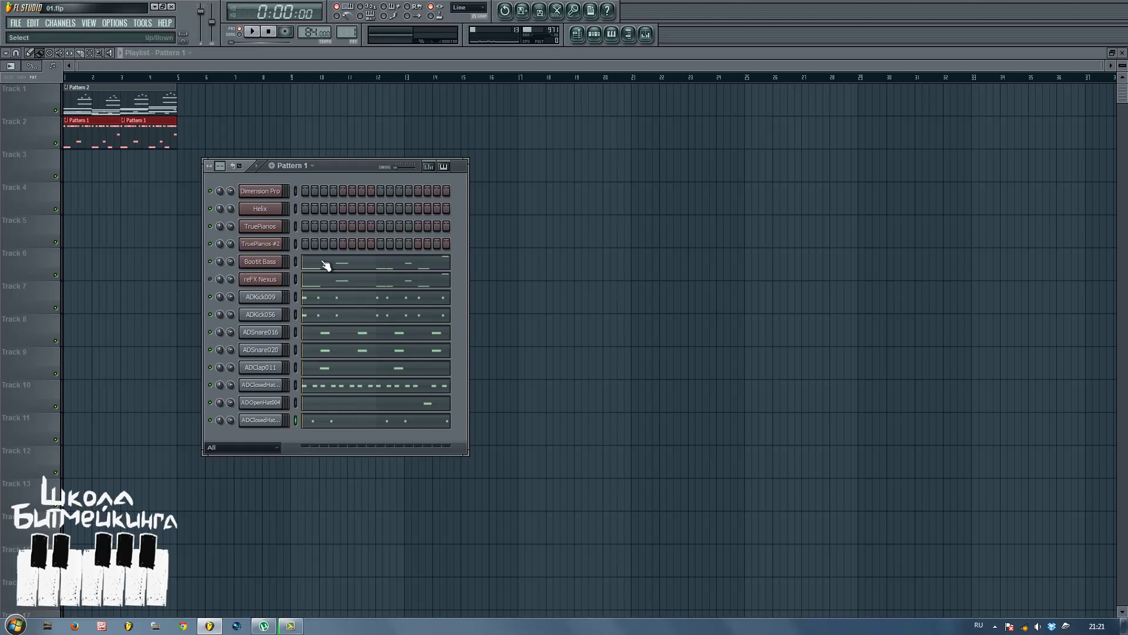
key("ctrl+x")
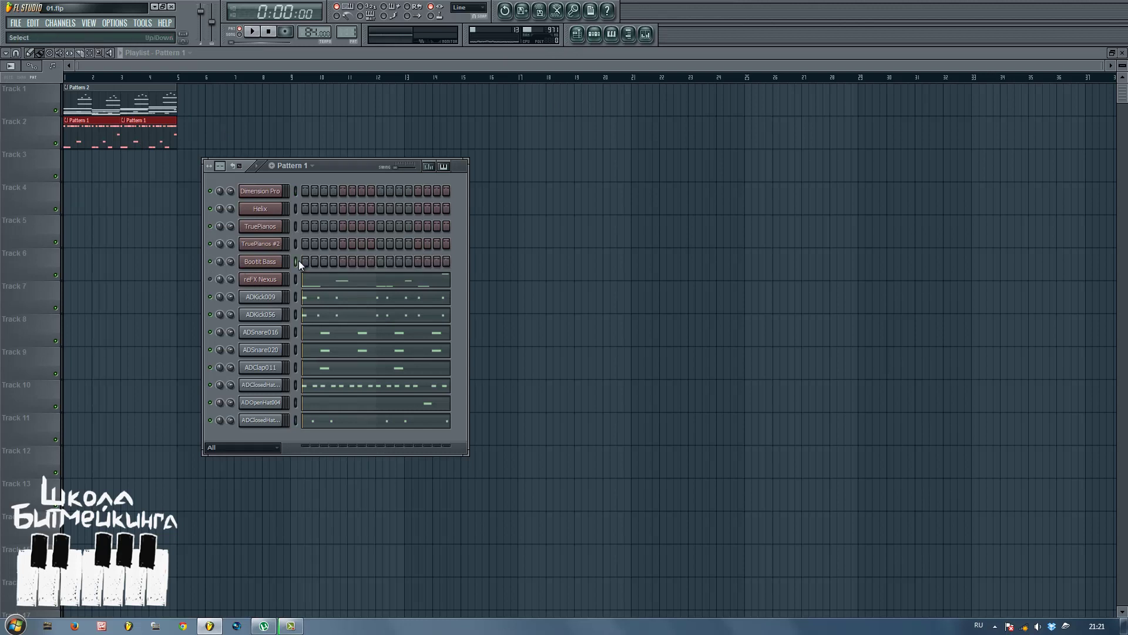
key("space")
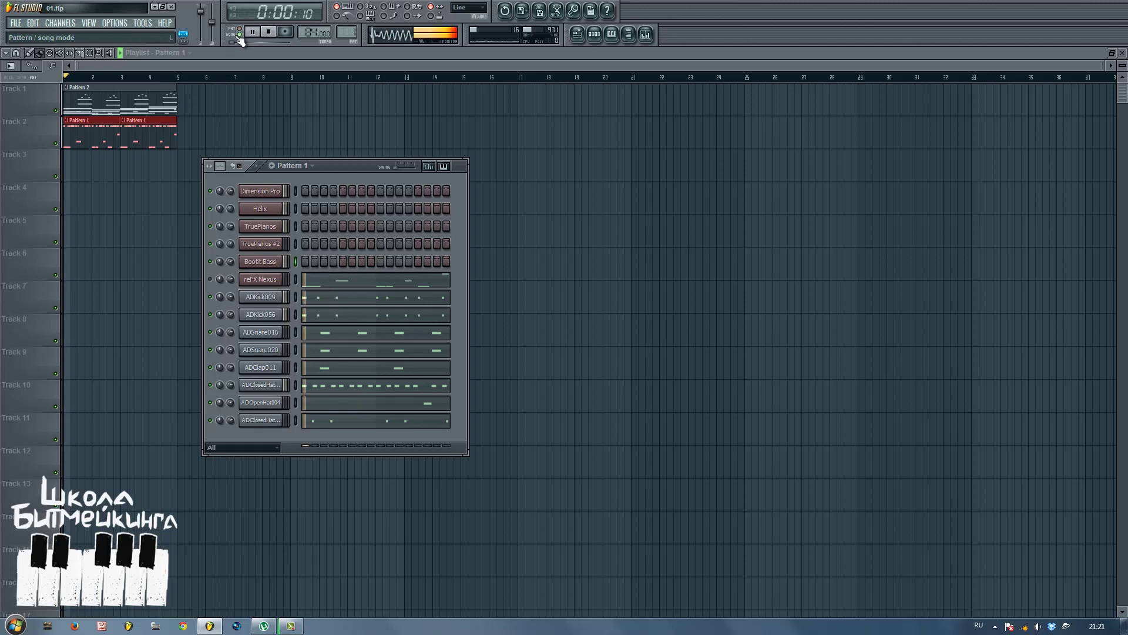
Open the mixer, restart the song and slightly lower the volume of Insert 14 during playback.
left_click(646, 35)
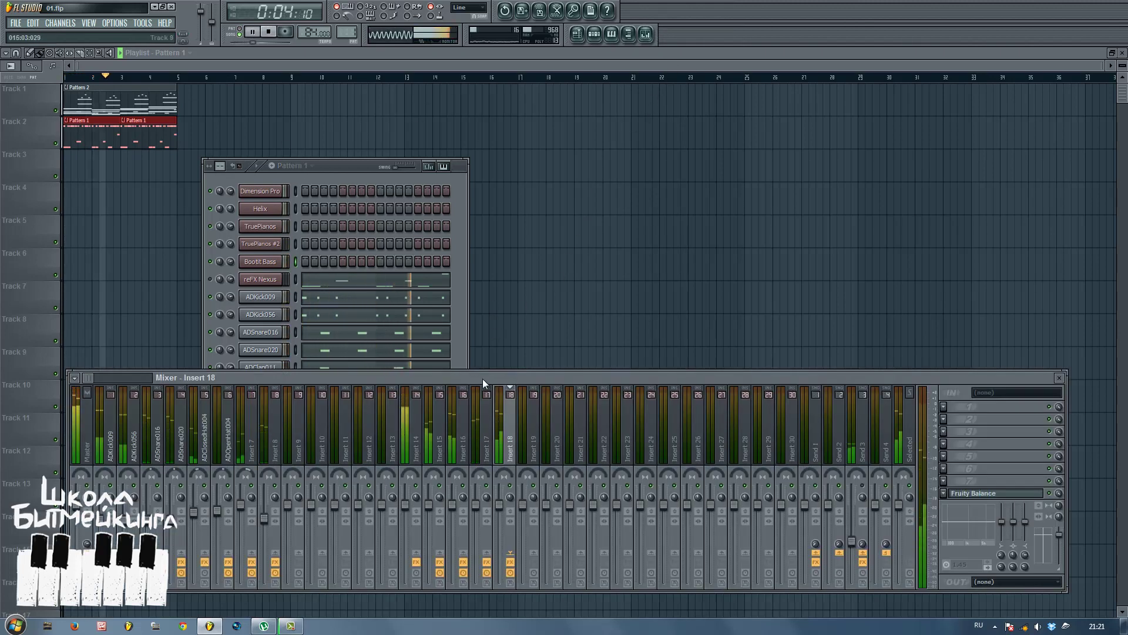
left_click(85, 429)
key("space")
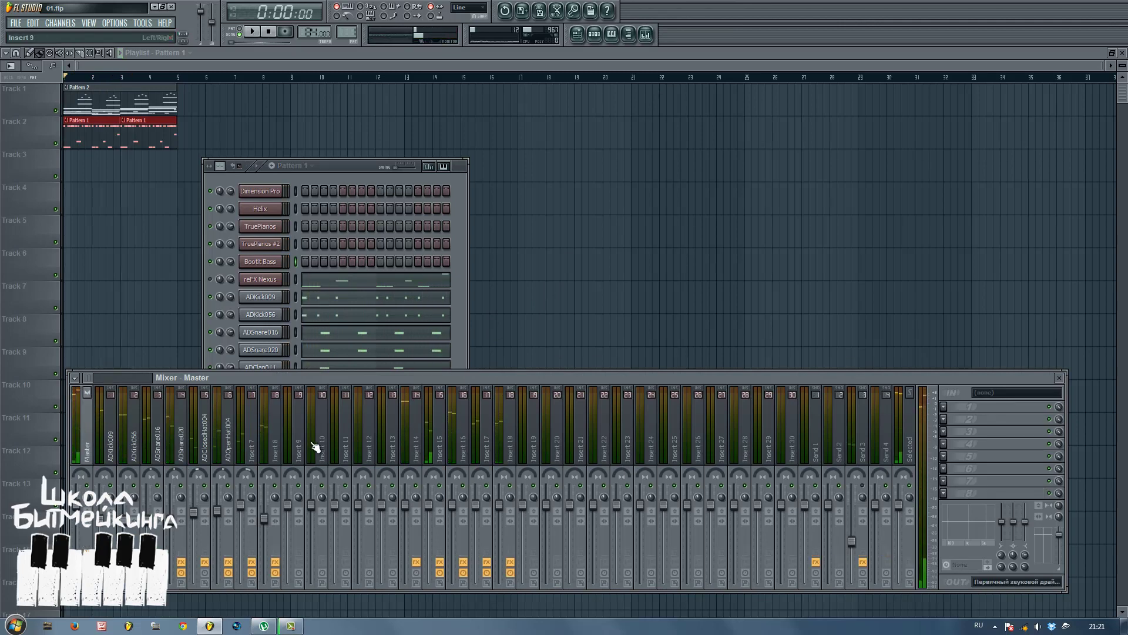
left_click(430, 430)
left_click(415, 433)
key("space")
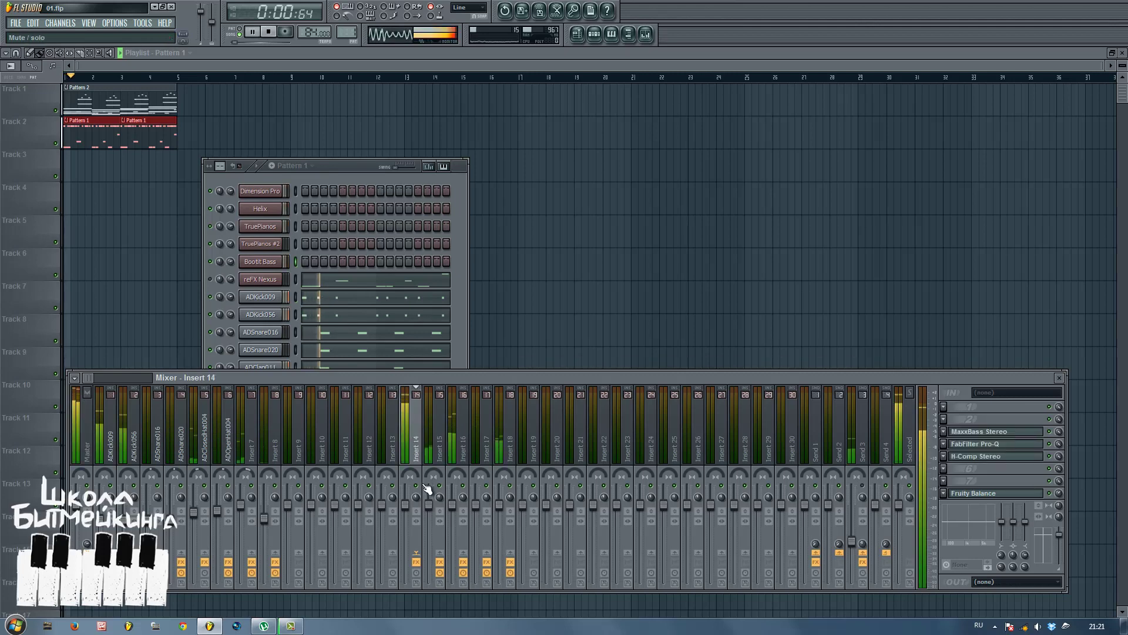
scroll(412, 514, "down", 3)
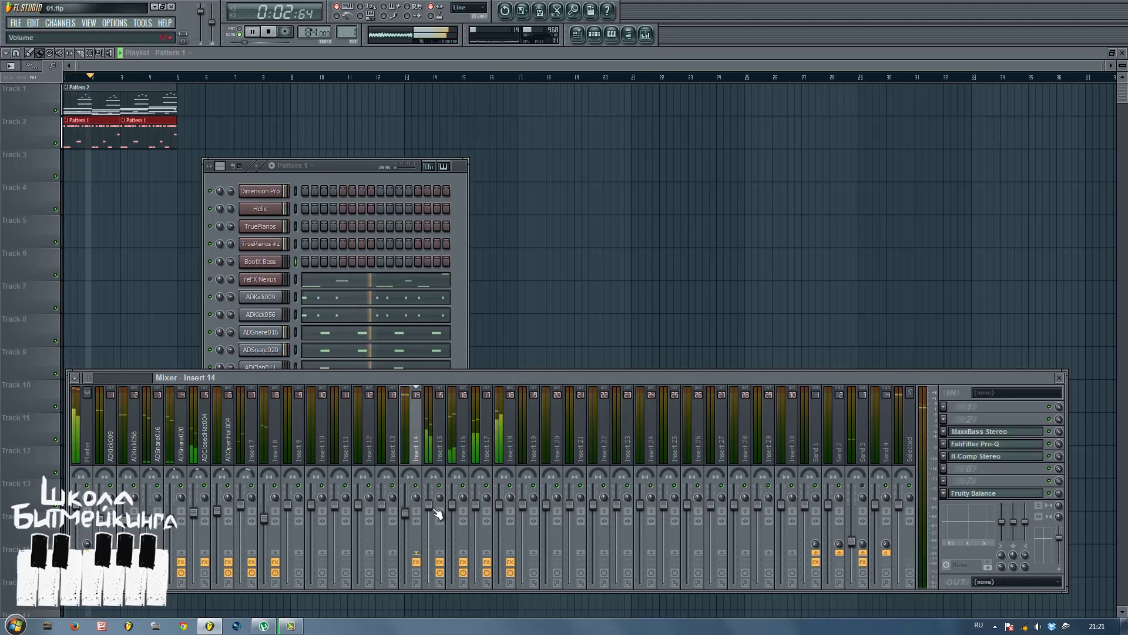
Lower the faders of Inserts 15 to 18, reduce Insert 14 further and fine-tune the balance between them.
left_click_drag(431, 508, 479, 536)
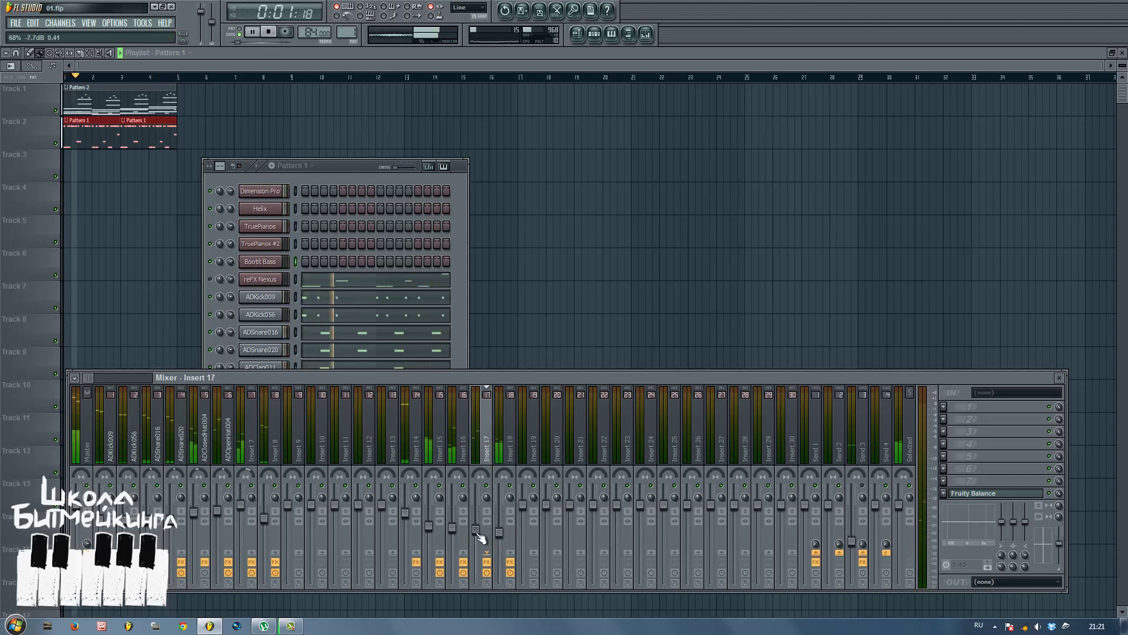
left_click(440, 532)
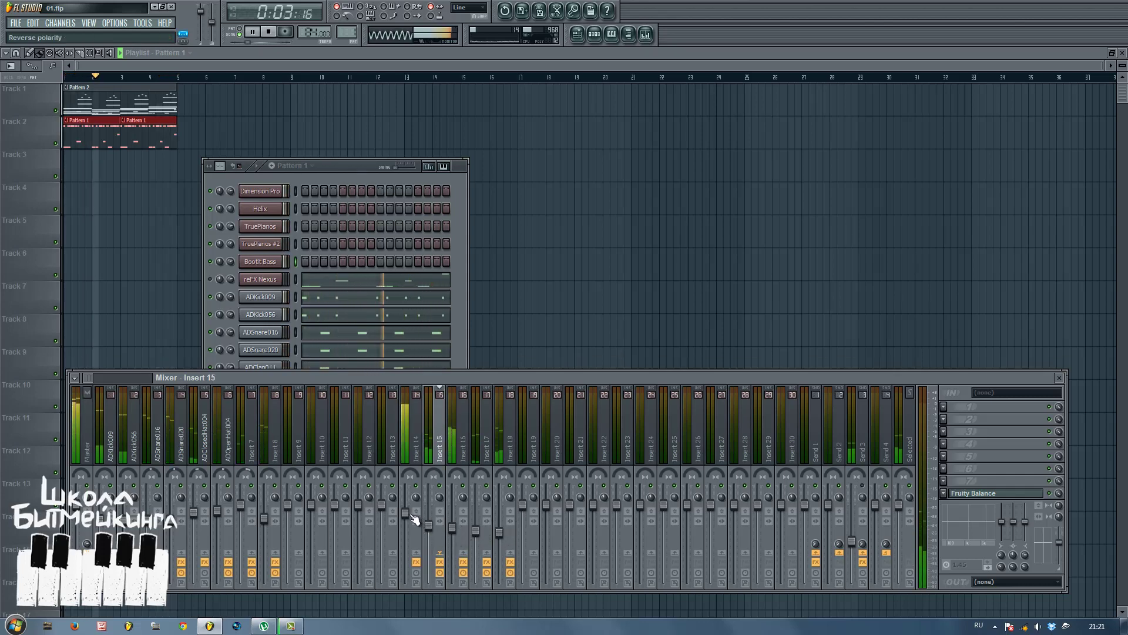
left_click_drag(405, 514, 495, 530)
left_click(433, 531)
left_click(501, 534)
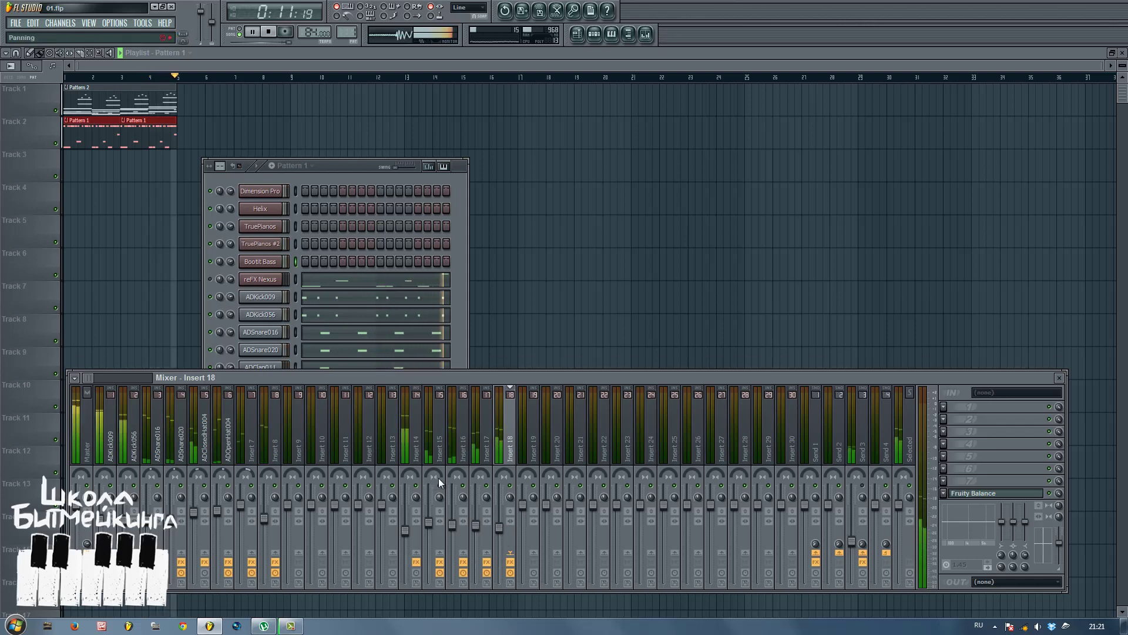
Raise the volume of Insert 15 slightly while the song plays.
left_click(297, 626)
left_click(297, 626)
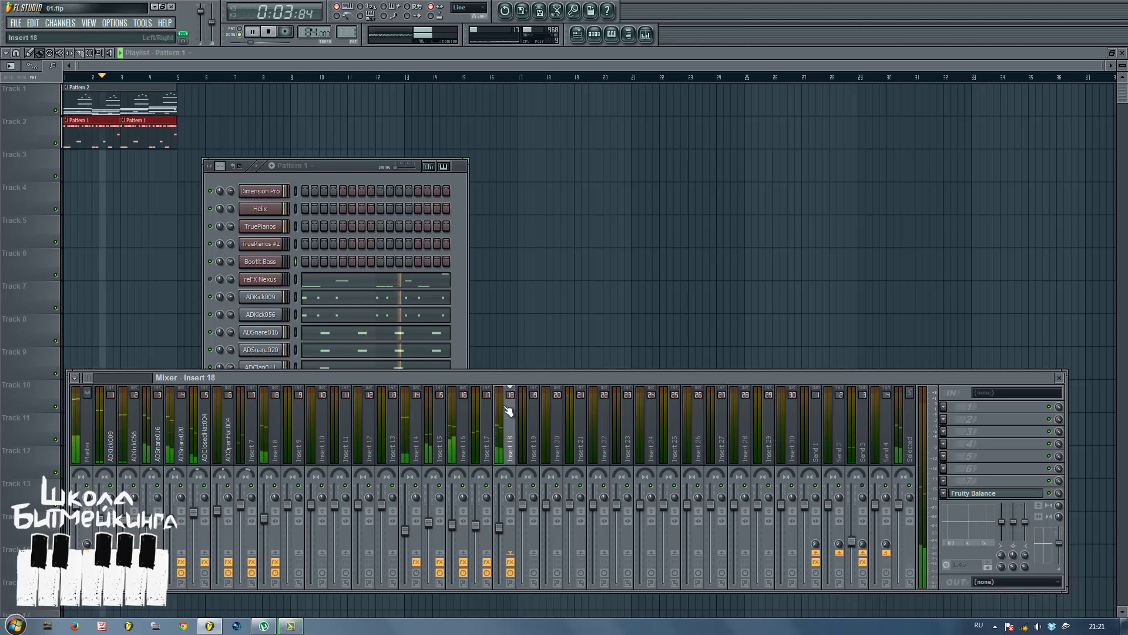
left_click_drag(429, 522, 436, 481)
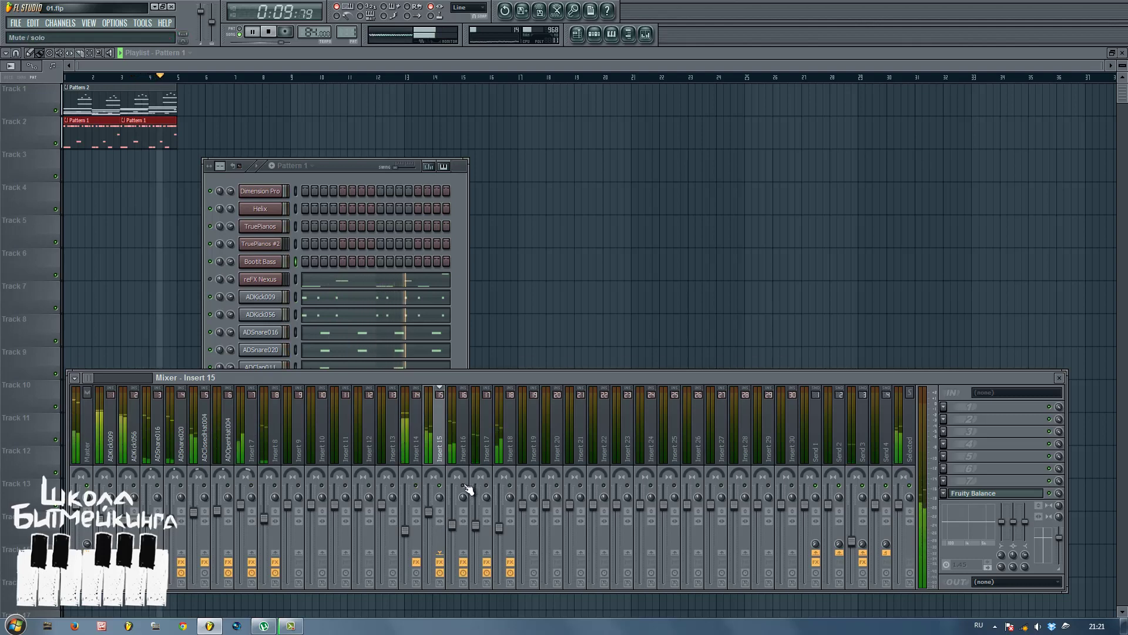
Load FabFilter Pro-Q in effect slot 1 of Insert 15 and set its analyzer to Pre+Post.
left_click(943, 412)
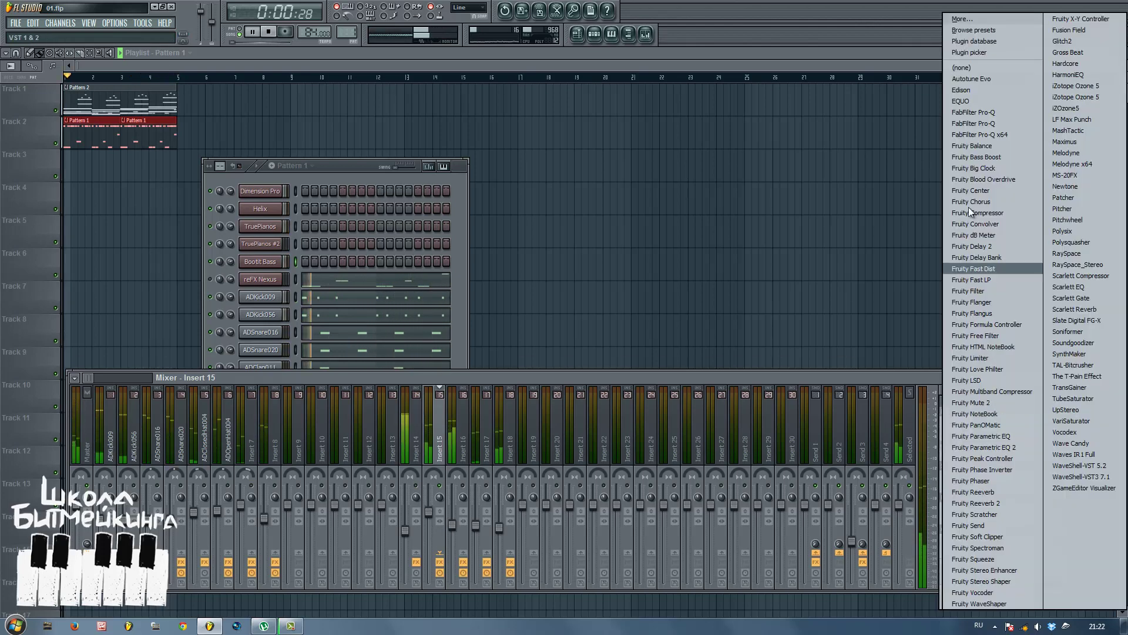
left_click(992, 112)
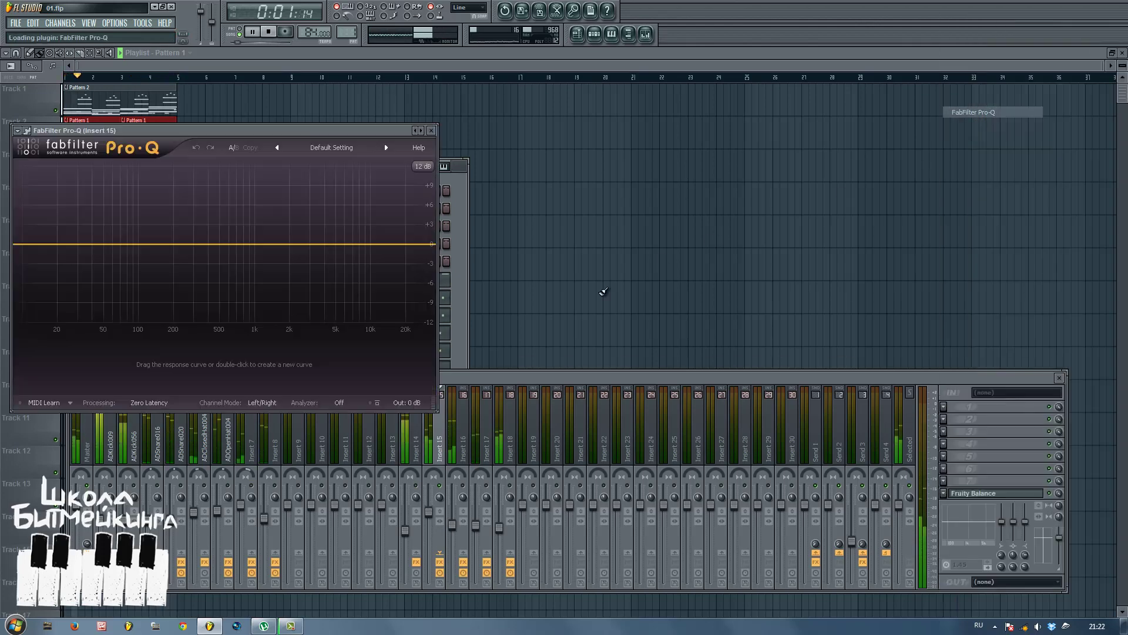
left_click(353, 403)
left_click(353, 455)
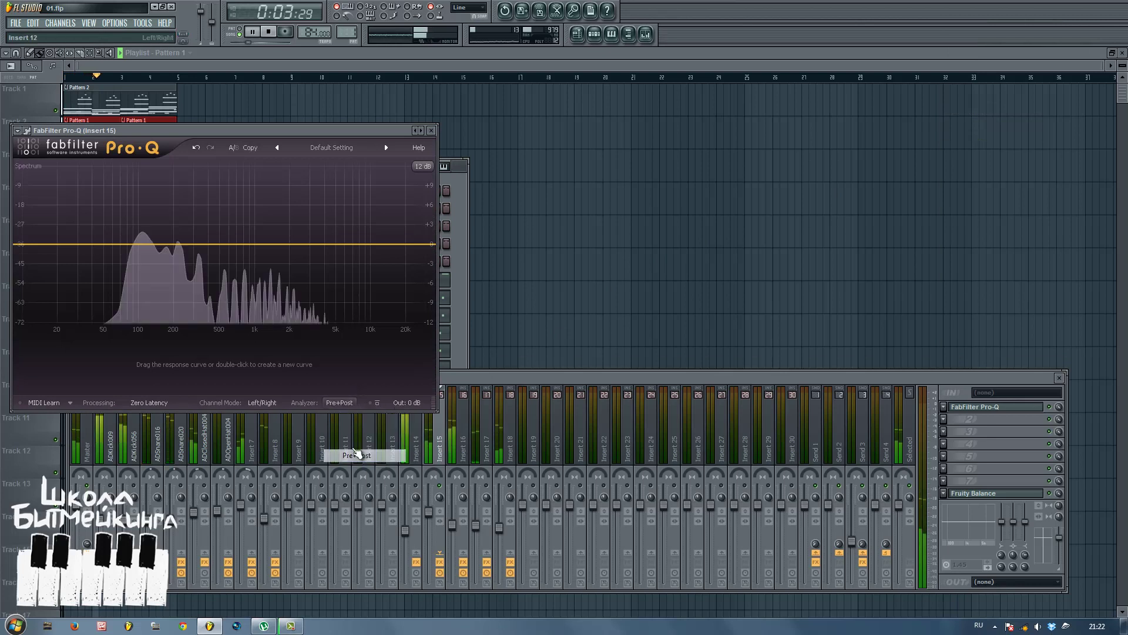
Add a Low Cut band at about 63 Hz with a Q of about 1.15 to Insert 15's equalizer.
double_click(49, 252)
left_click(115, 362)
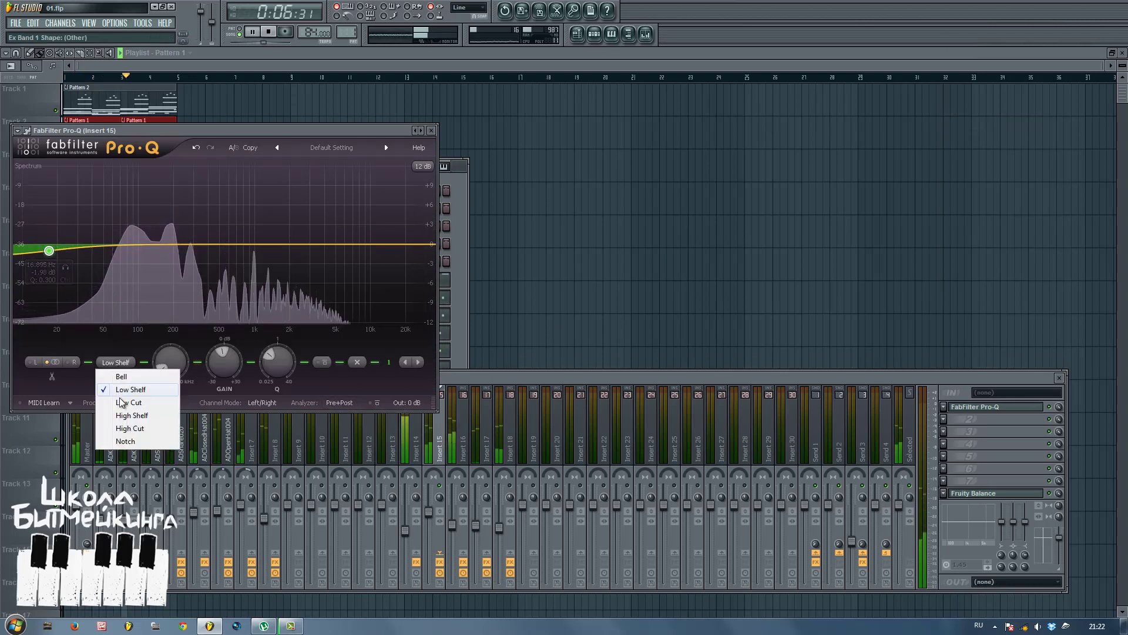
left_click(121, 402)
left_click_drag(48, 297, 101, 238)
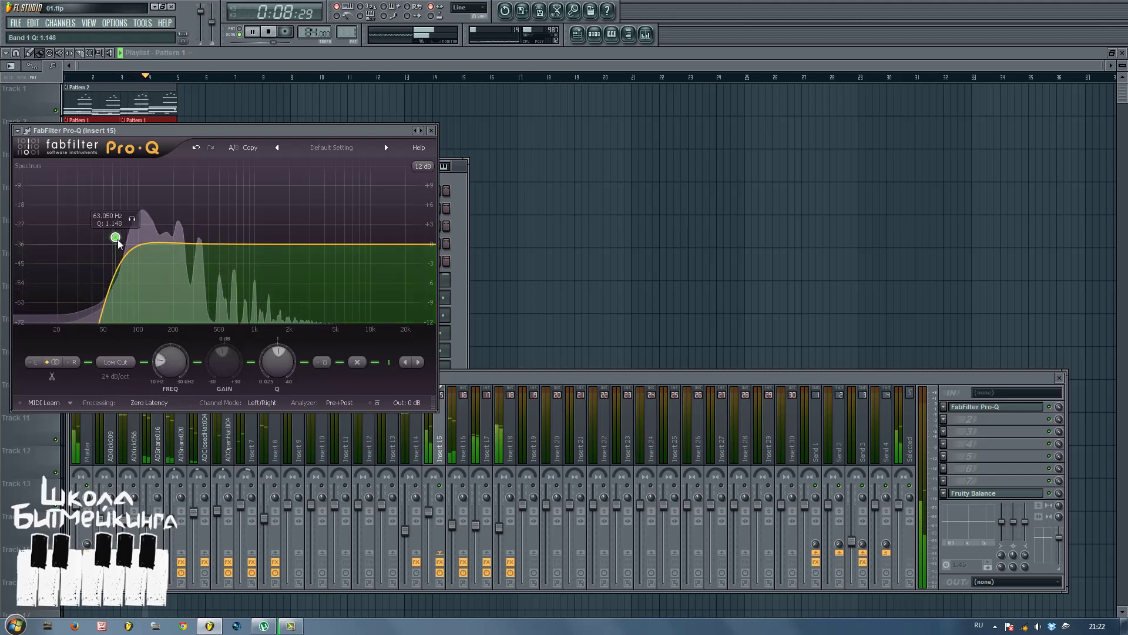
Cut about 5.9 dB near 790 Hz with a bell band on Insert 15's equalizer and close the plugin.
left_click_drag(226, 247, 242, 286)
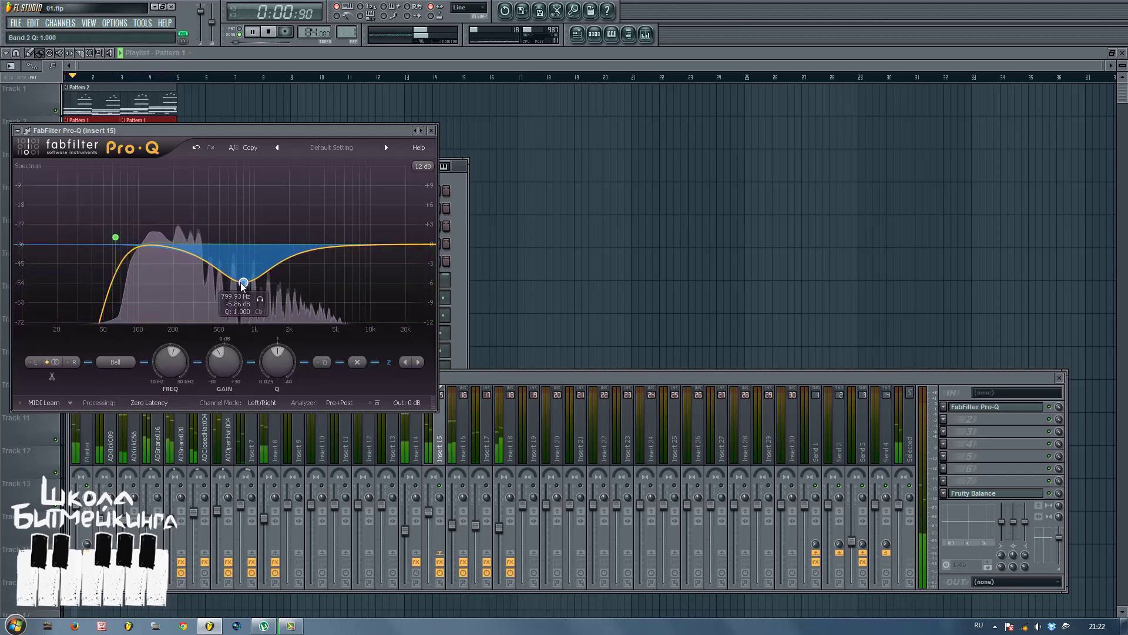
right_click(243, 284)
left_click(245, 280)
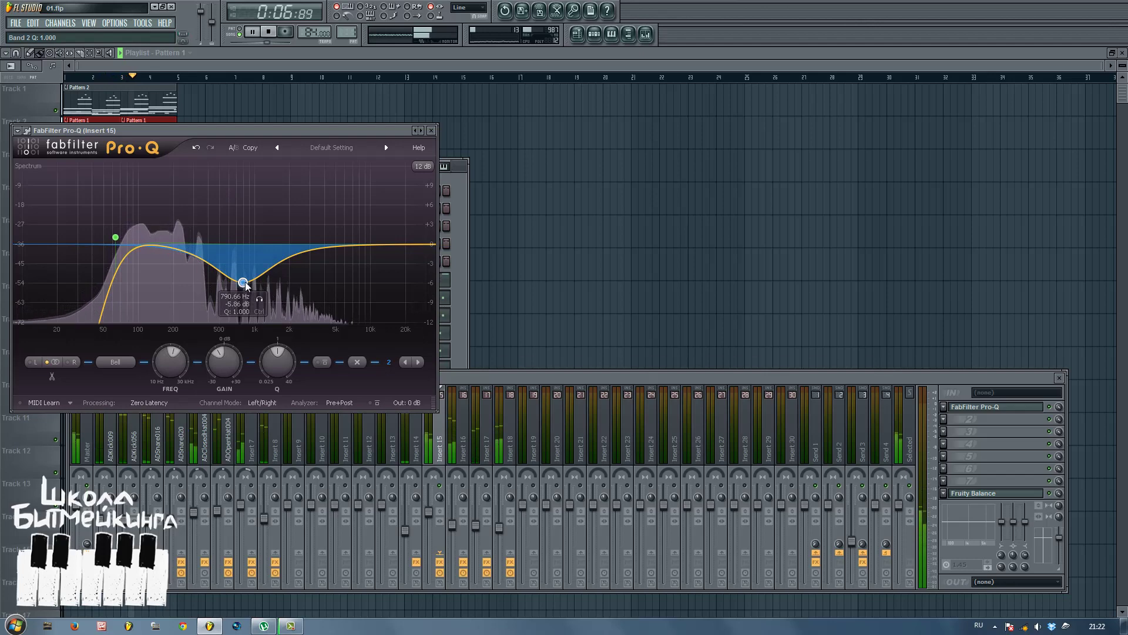
left_click_drag(245, 282, 248, 283)
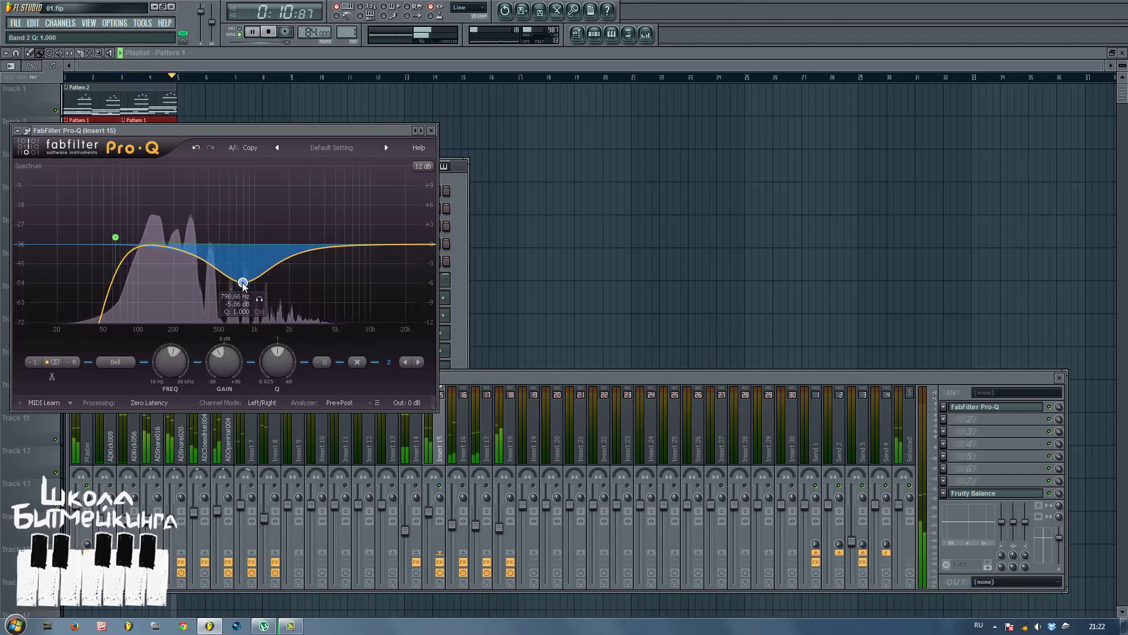
left_click(431, 130)
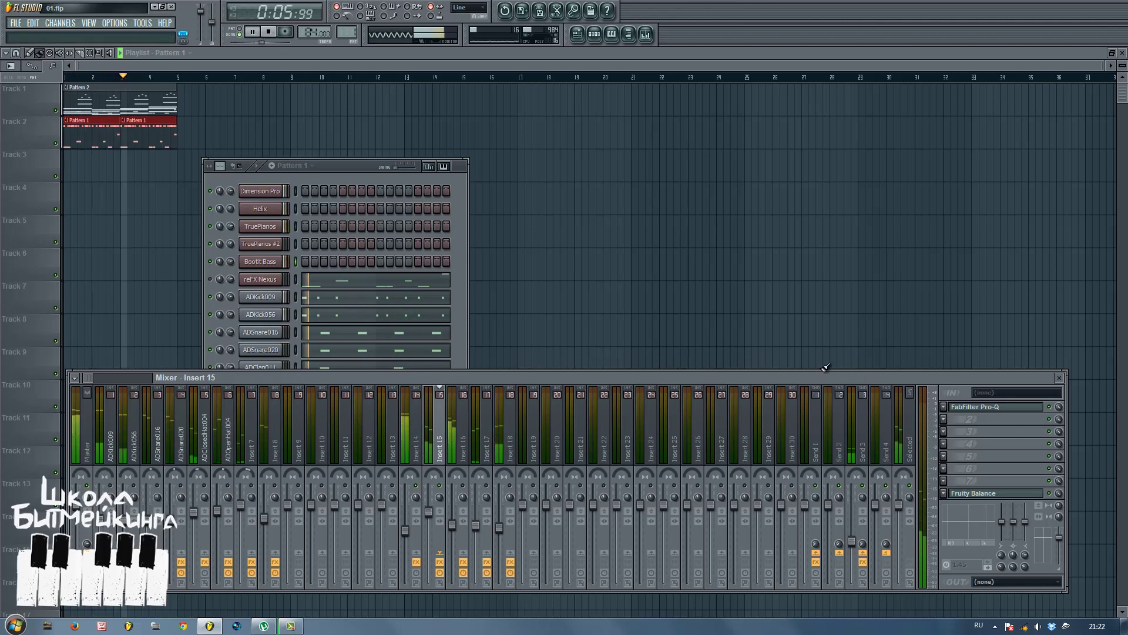
Load FabFilter Pro-Q in effect slot 1 of Insert 16 and set its analyzer to Pre+Post.
left_click(463, 464)
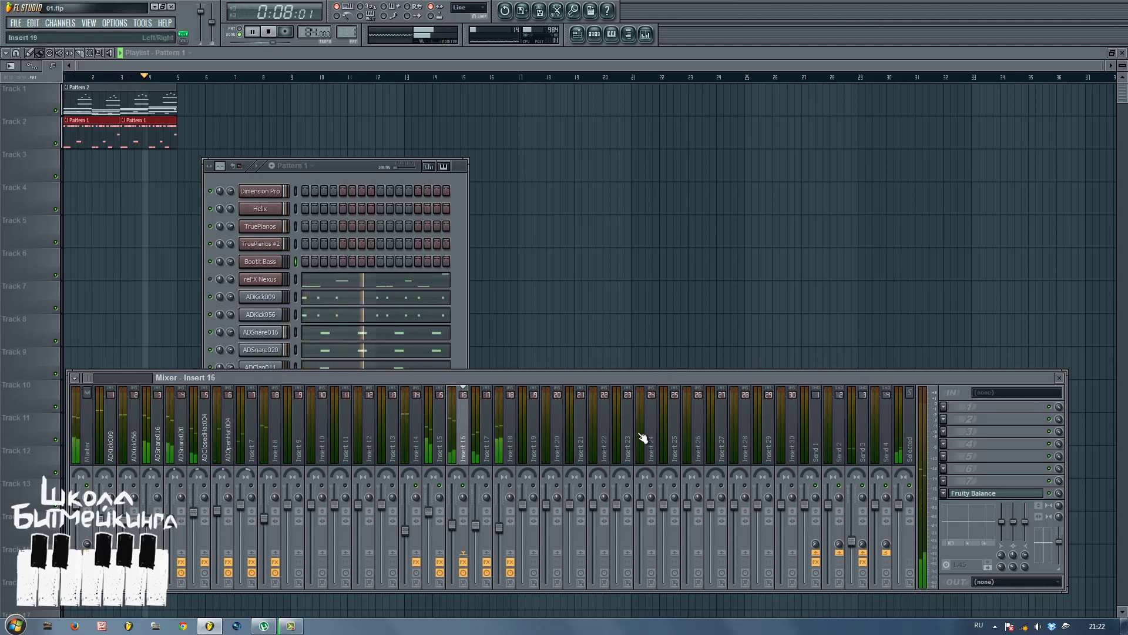
left_click(944, 406)
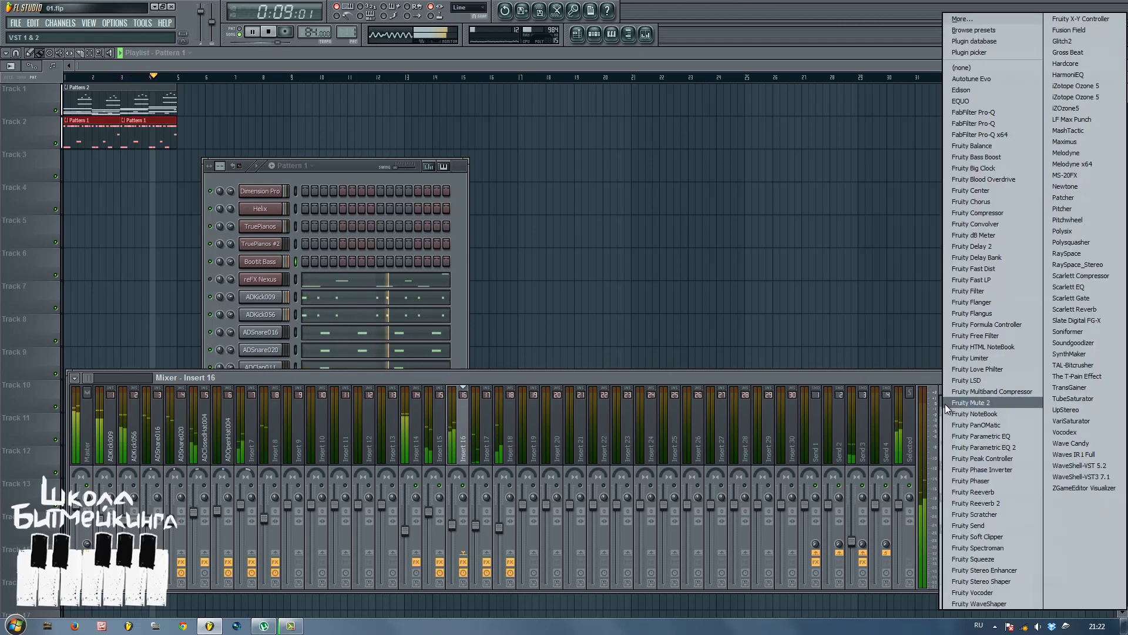
left_click(999, 118)
left_click(339, 401)
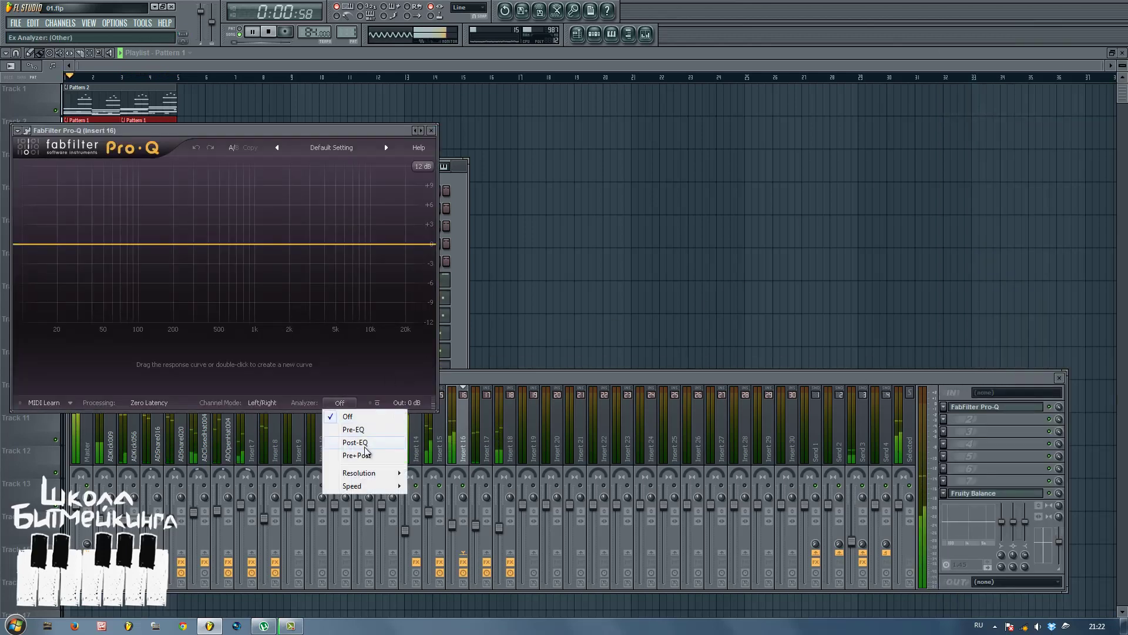
left_click(366, 456)
Add a Low Cut band at about 66 Hz with a Q of about 1 to Insert 16's equalizer.
left_click_drag(18, 244, 33, 251)
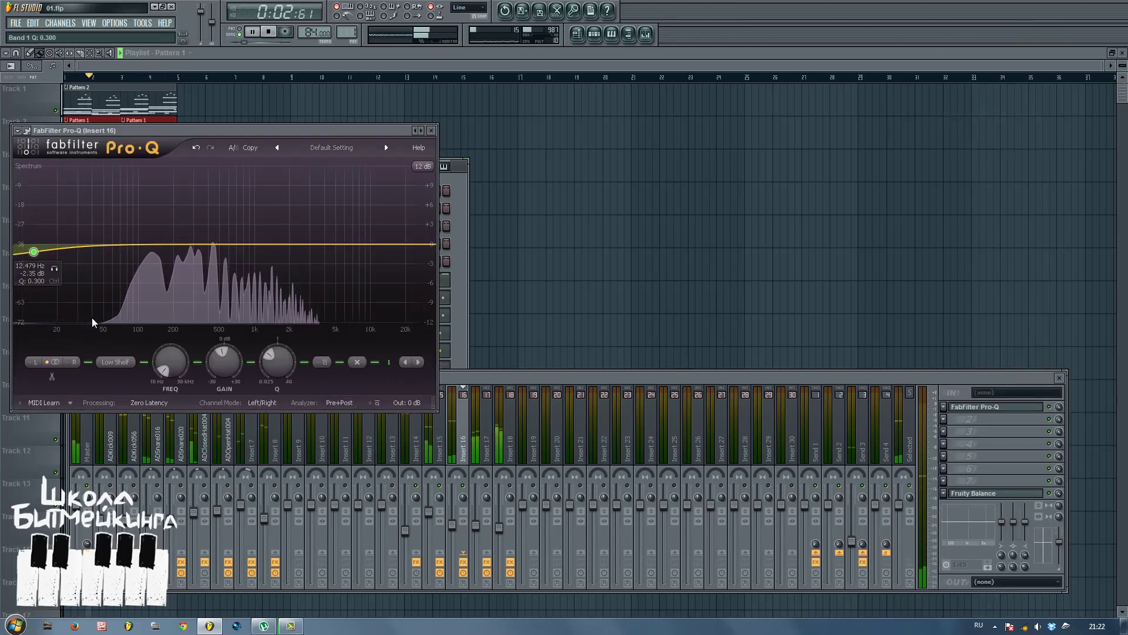
left_click(111, 357)
left_click(123, 402)
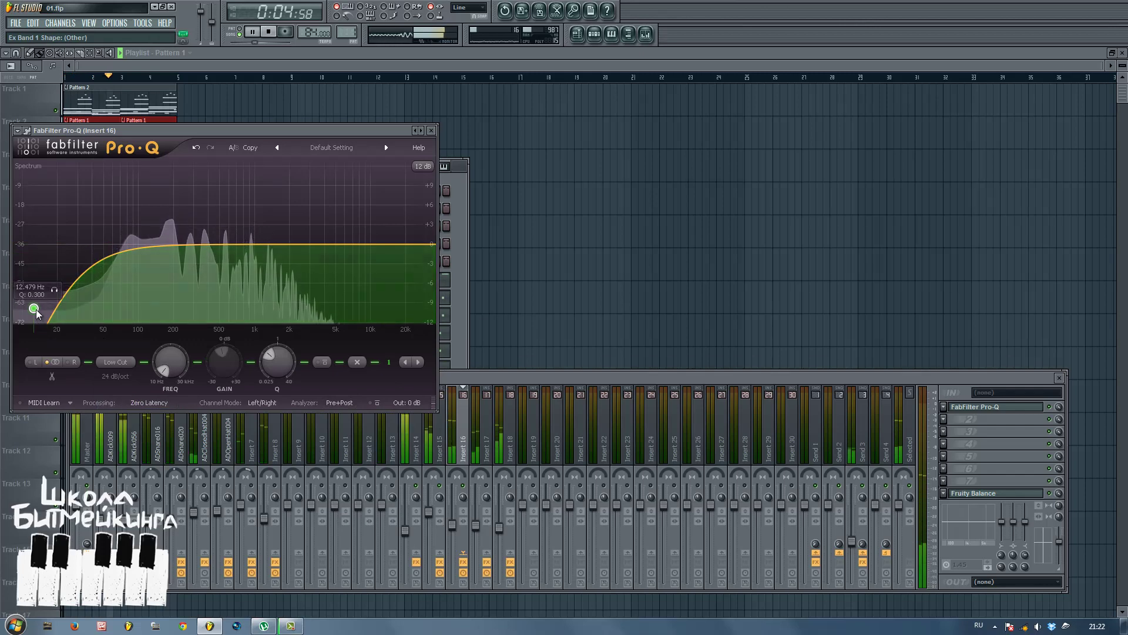
left_click_drag(36, 309, 129, 245)
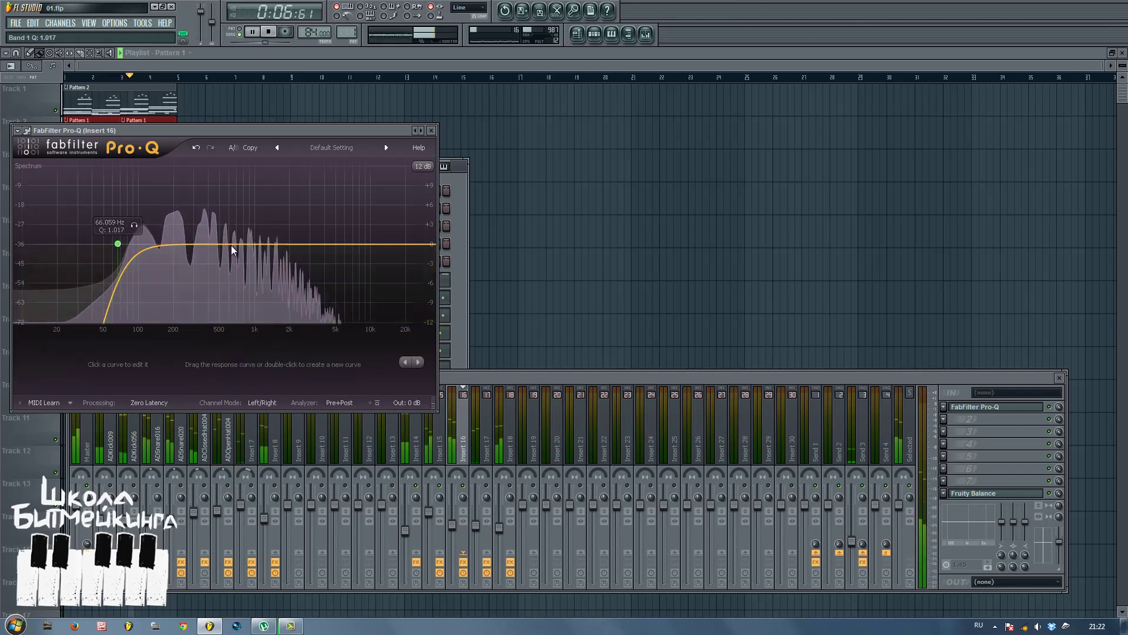
Cut about 6.9 dB at about 800 Hz with a bell band of Q about 2 on Insert 16, and close the equalizer.
left_click_drag(231, 245, 244, 291)
scroll(245, 293, "up", 3)
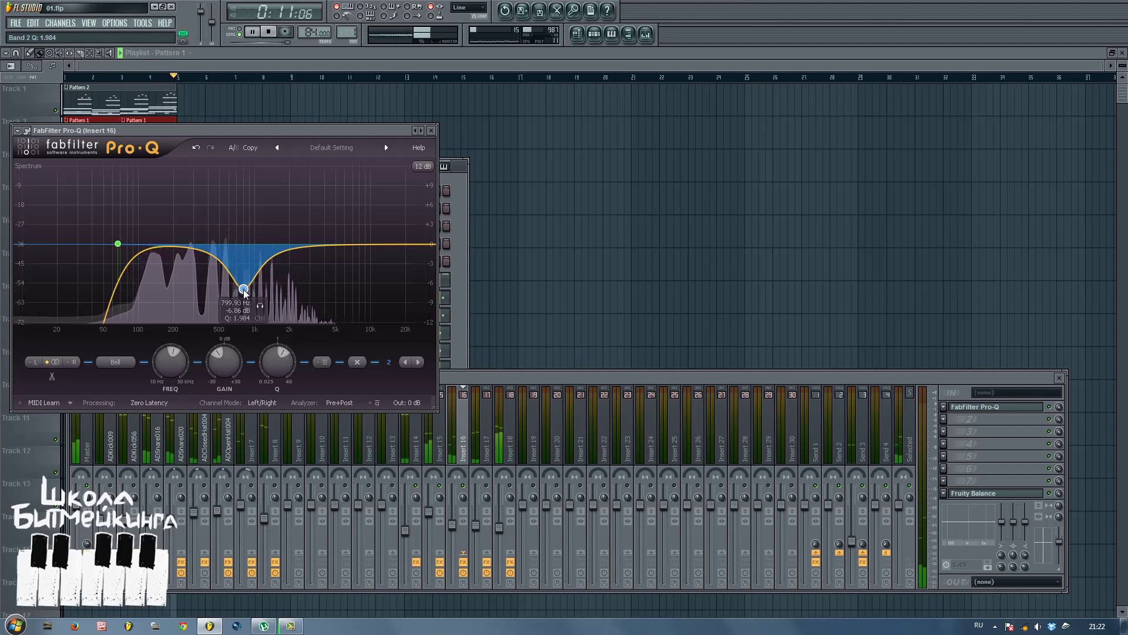
left_click(431, 130)
Load FabFilter Pro-Q in effect slot 1 of Insert 17 and set its analyzer to Pre+Post.
left_click(487, 427)
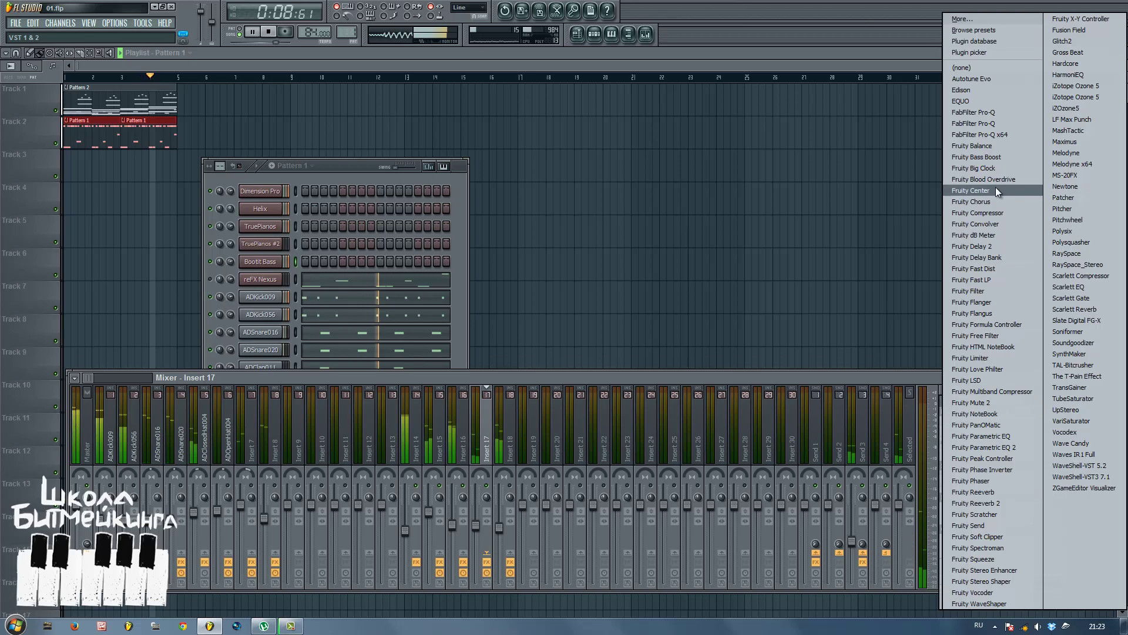
left_click(988, 113)
left_click(341, 399)
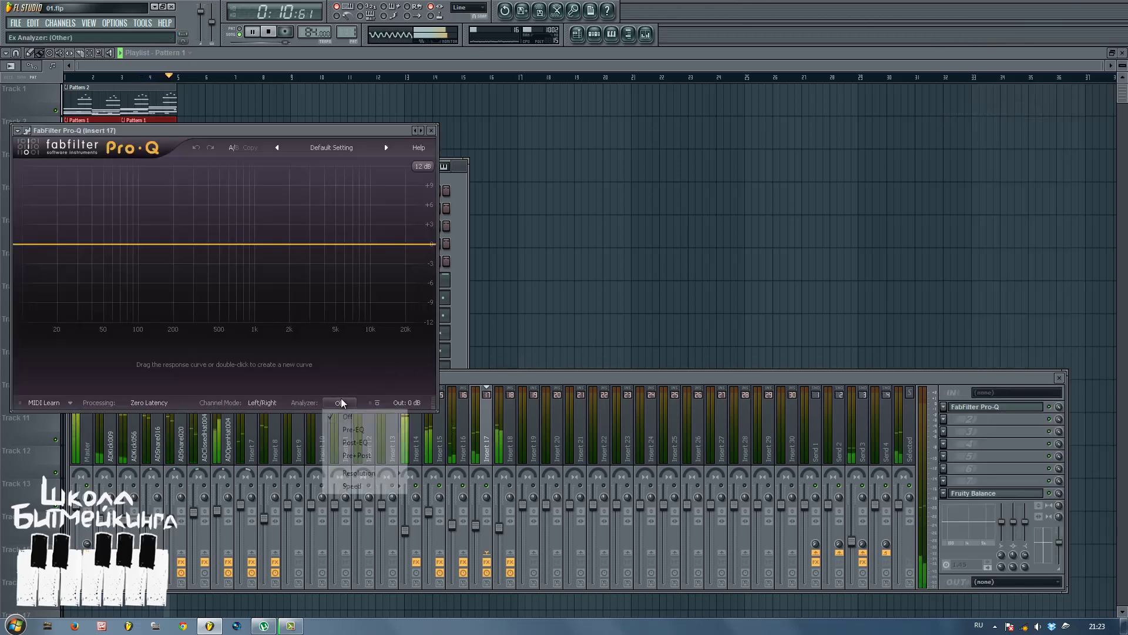
left_click(362, 456)
Add a Low Cut band at about 60 Hz to Insert 17's equalizer.
left_click_drag(17, 245, 113, 239)
left_click(113, 361)
left_click(127, 400)
Cut about 6.3 dB at about 800 Hz with a bell band of Q about 1.3 on Insert 17, and close the equalizer.
double_click(235, 255)
scroll(237, 257, "up", 2)
left_click_drag(235, 255, 248, 286)
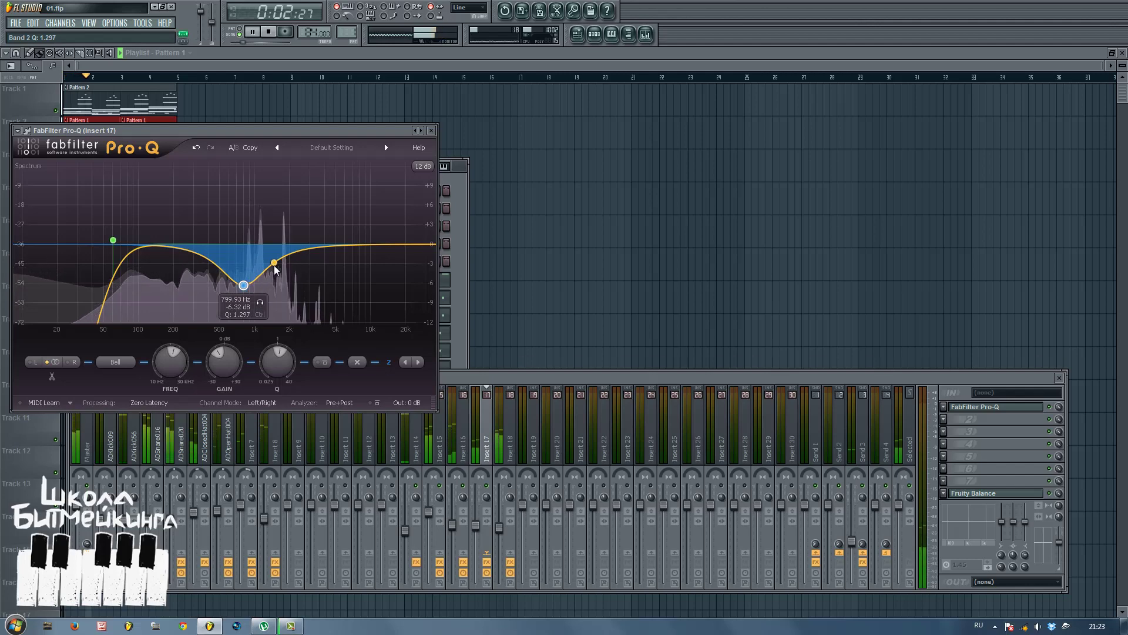
left_click(431, 131)
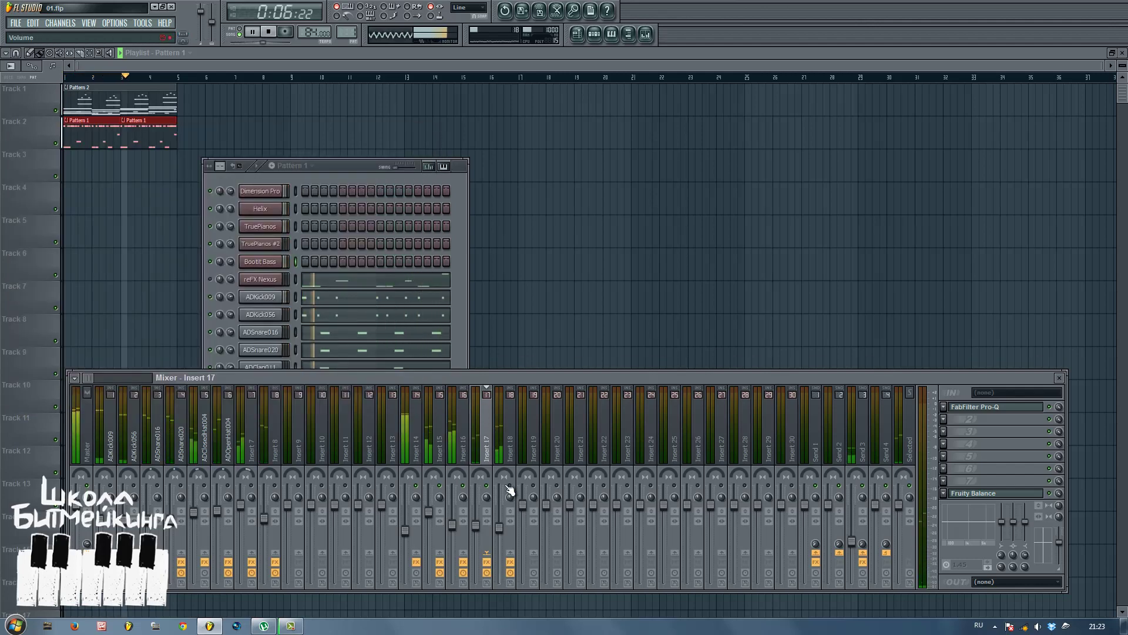
Load FabFilter Pro-Q in effect slot 1 of Insert 18 and set its analyzer to Pre+Post.
left_click(505, 453)
left_click(946, 407)
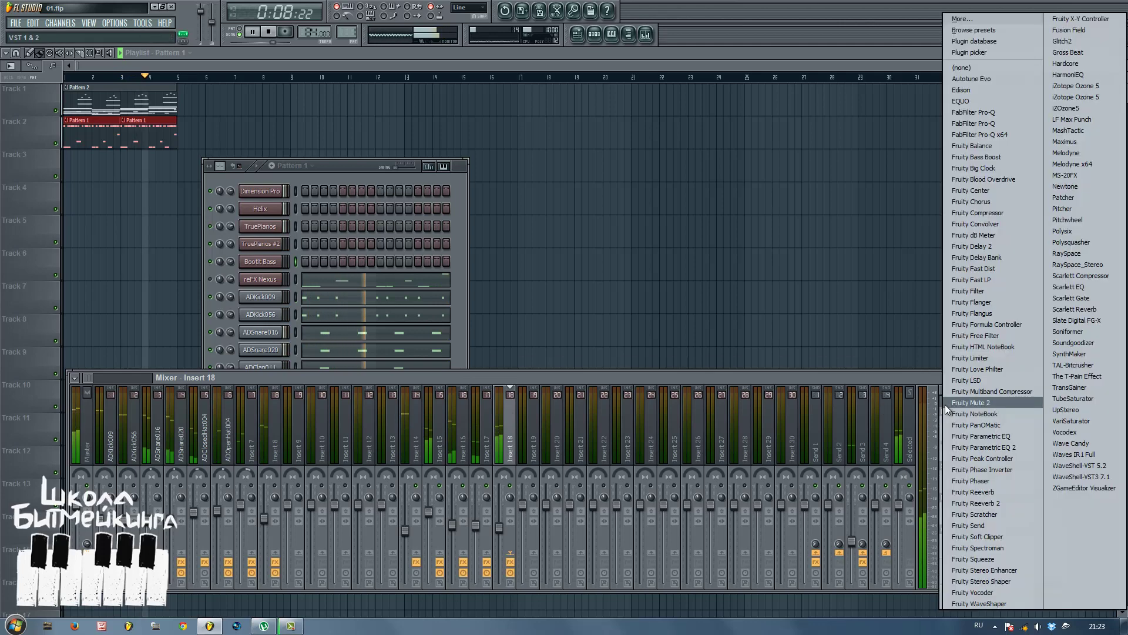
left_click(974, 111)
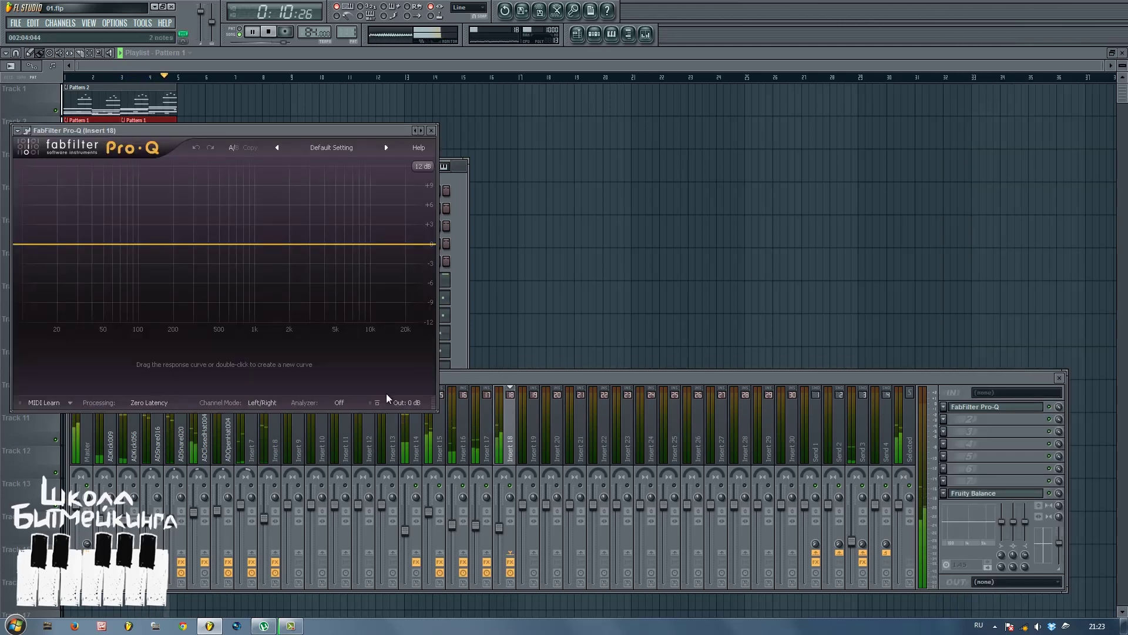
left_click(339, 403)
left_click(360, 456)
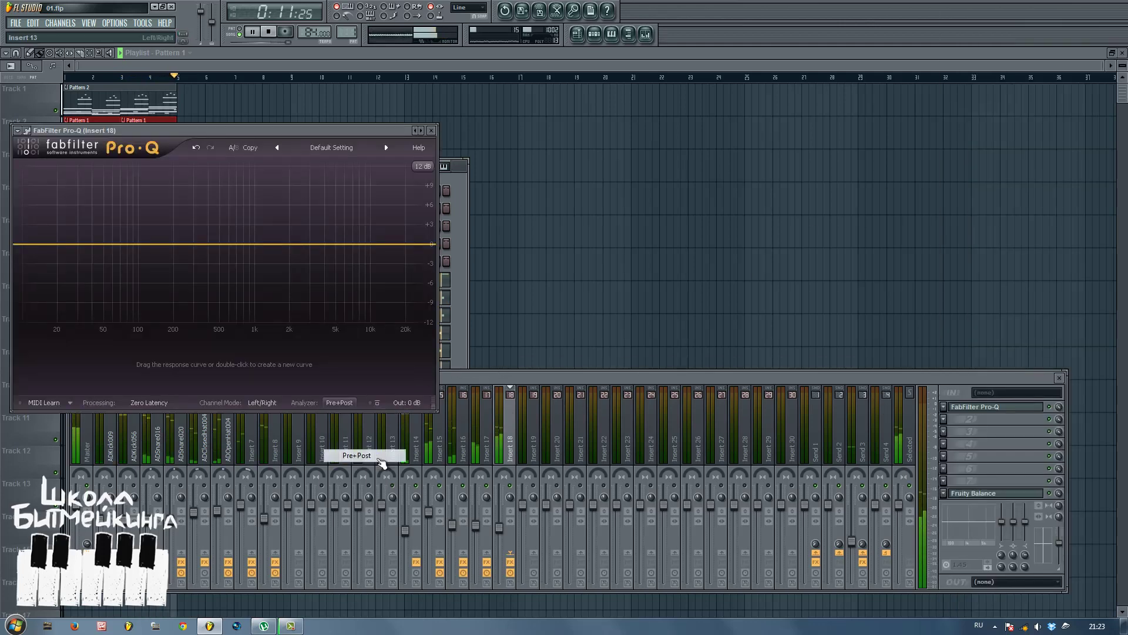
Add a Low Cut band at about 64 Hz with a Q of about 1.16 to Insert 18's equalizer.
double_click(34, 253)
left_click(106, 362)
left_click(123, 403)
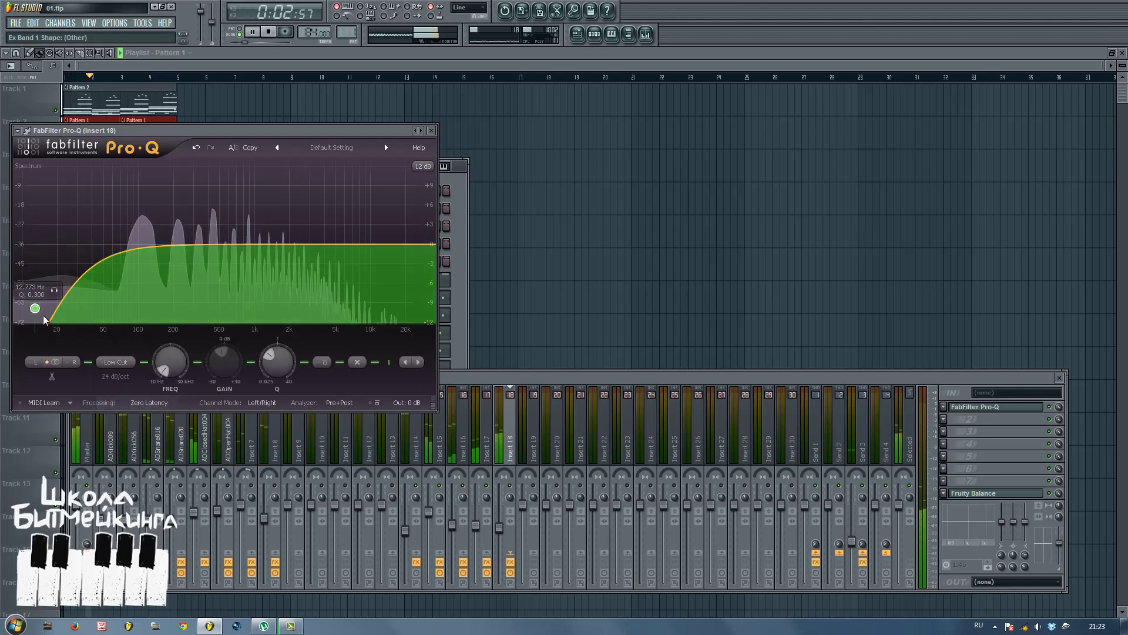
left_click_drag(36, 250, 116, 239)
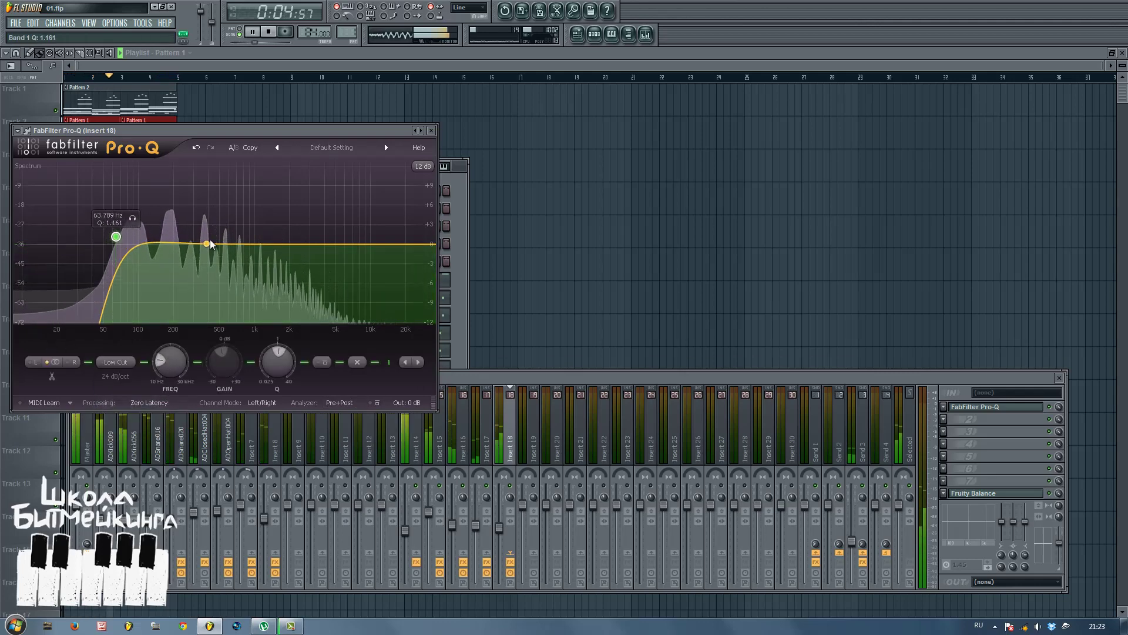
Cut about 7.7 dB at about 800 Hz with a bell band of Q about 3.4 on Insert 18, and close the equalizer.
double_click(231, 244)
left_click_drag(231, 244, 244, 294)
scroll(232, 273, "up", 5)
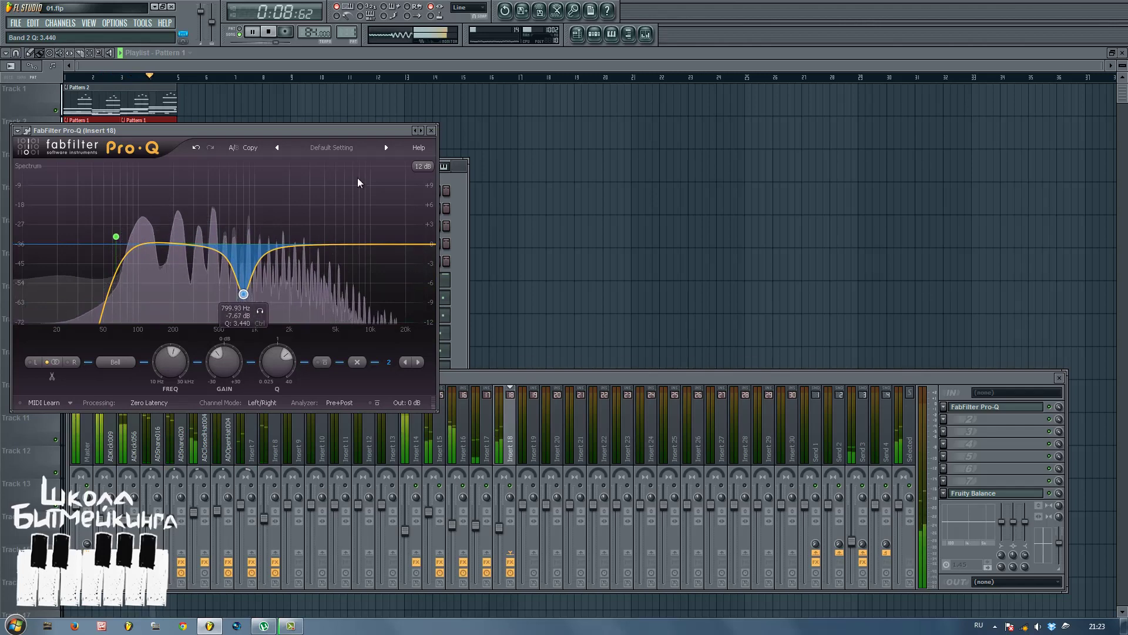
left_click(431, 130)
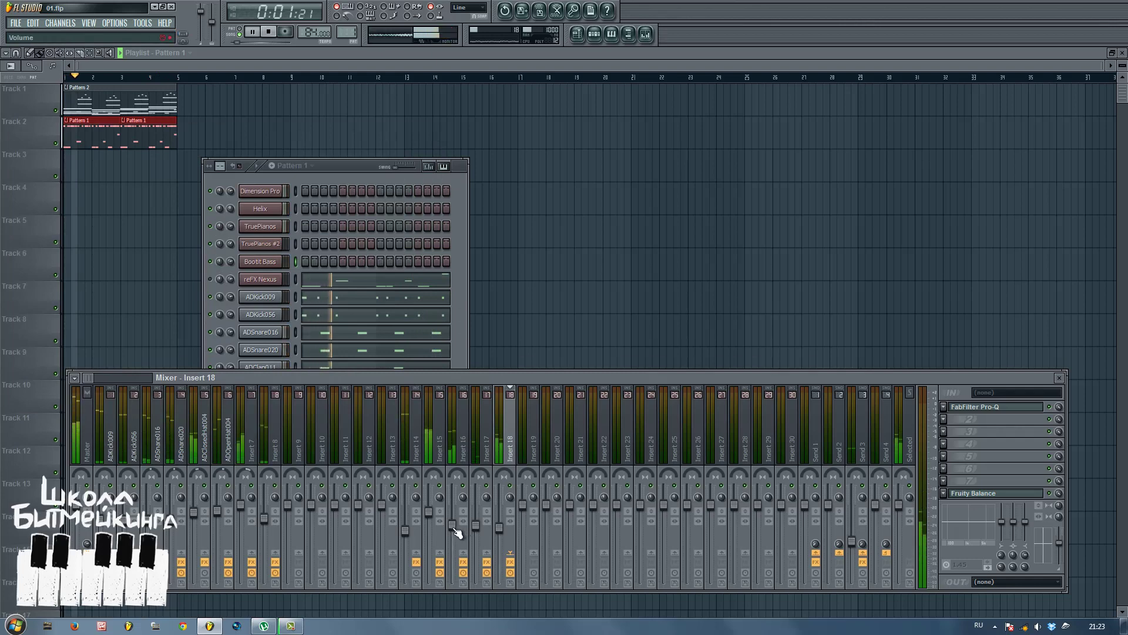
Lower the volume fader of Insert 15 slightly during playback.
left_click(452, 525)
left_click_drag(428, 515, 431, 528)
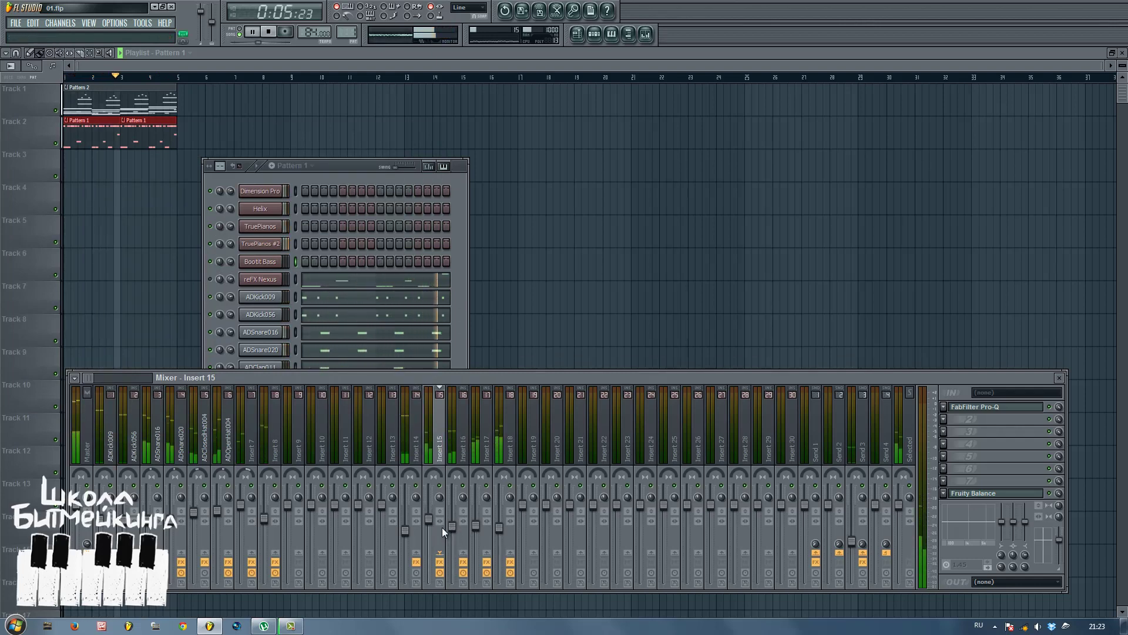
Review the effect chains of the Master and of Inserts 18, 14 and 17 during playback, and stop the song.
left_click(88, 435)
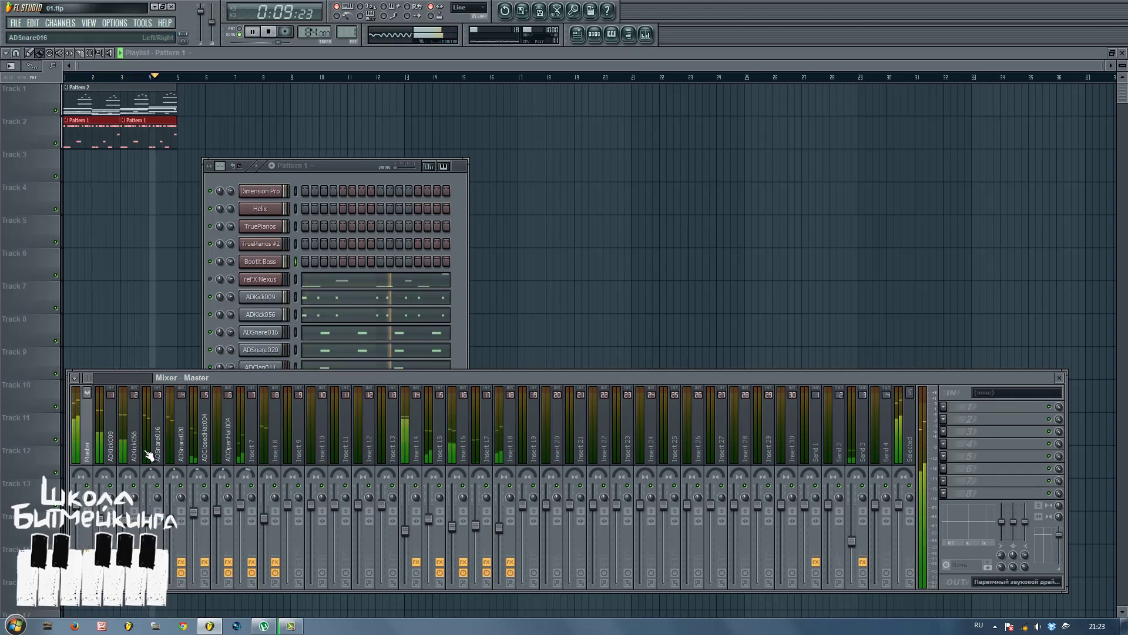
left_click(392, 450)
left_click(483, 449)
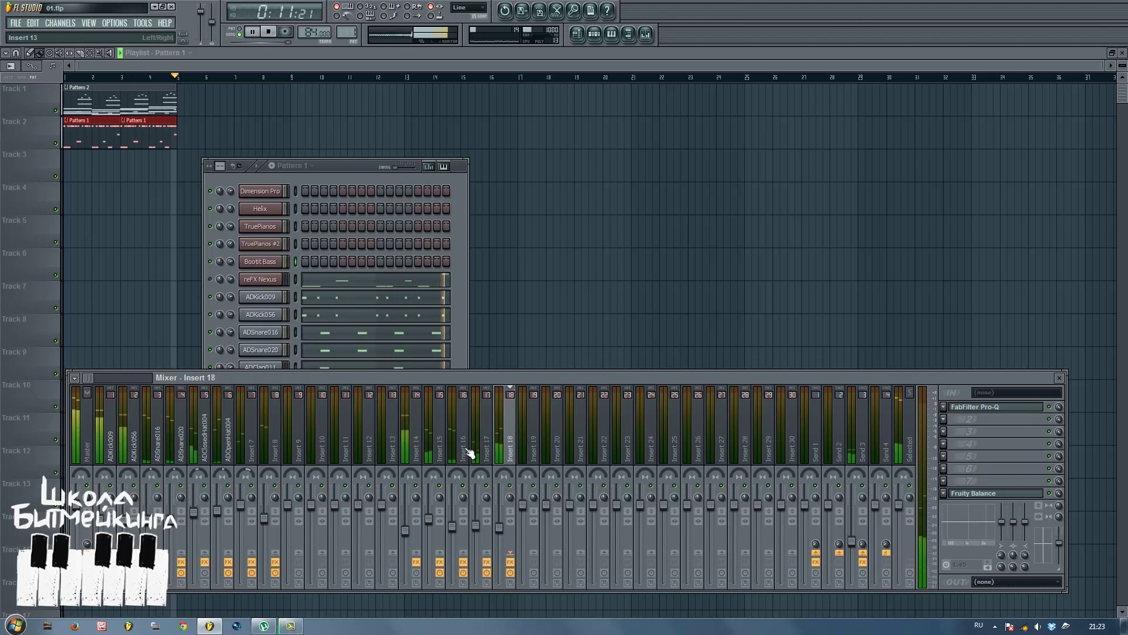
left_click(419, 452)
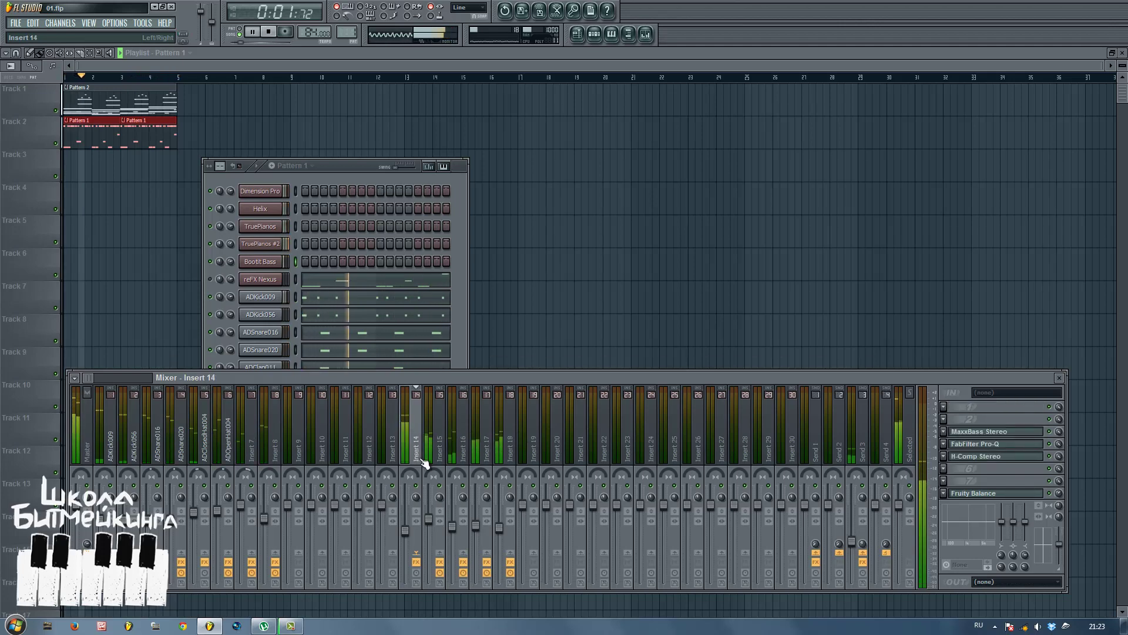
left_click(487, 448)
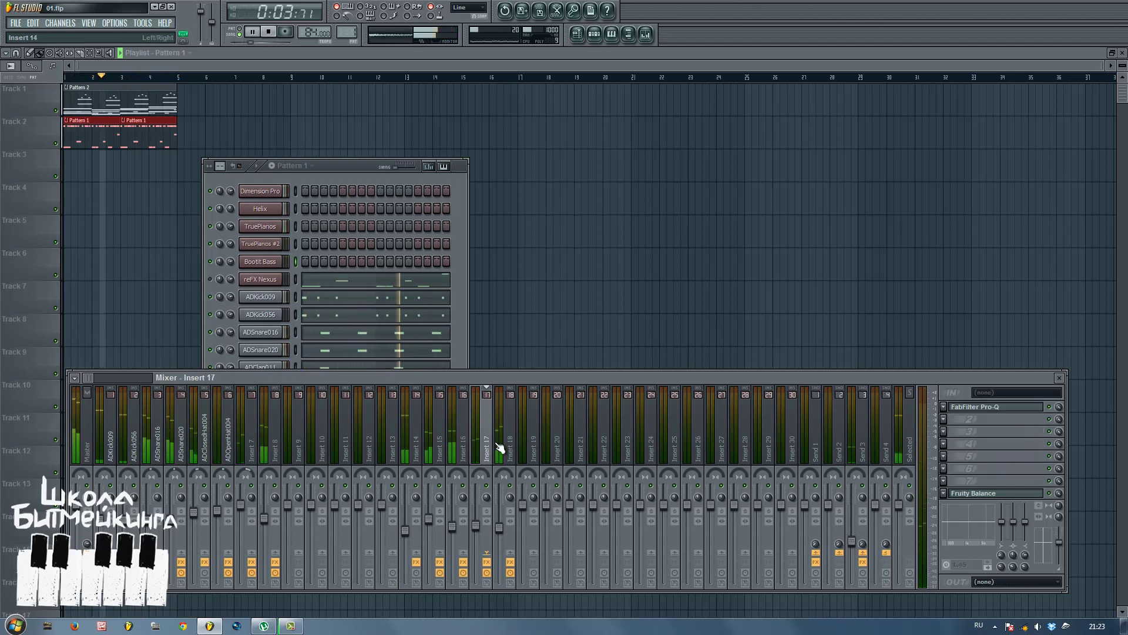
key("space")
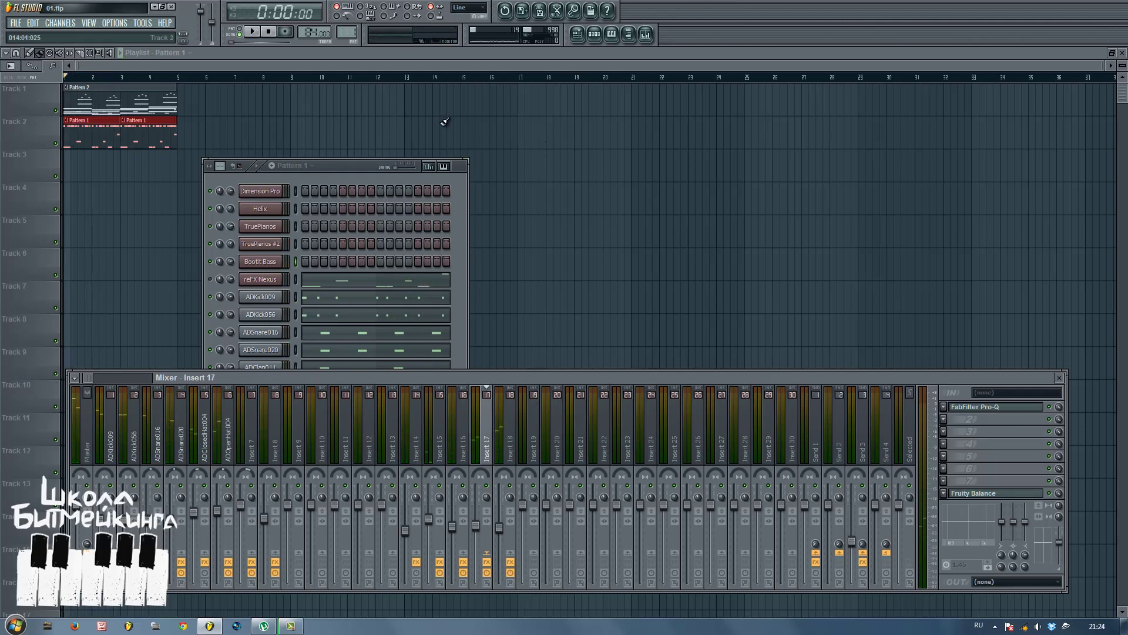
Switch to Pattern 2 and open the Bootit Bass channel's synthesizer.
key("KP_Add")
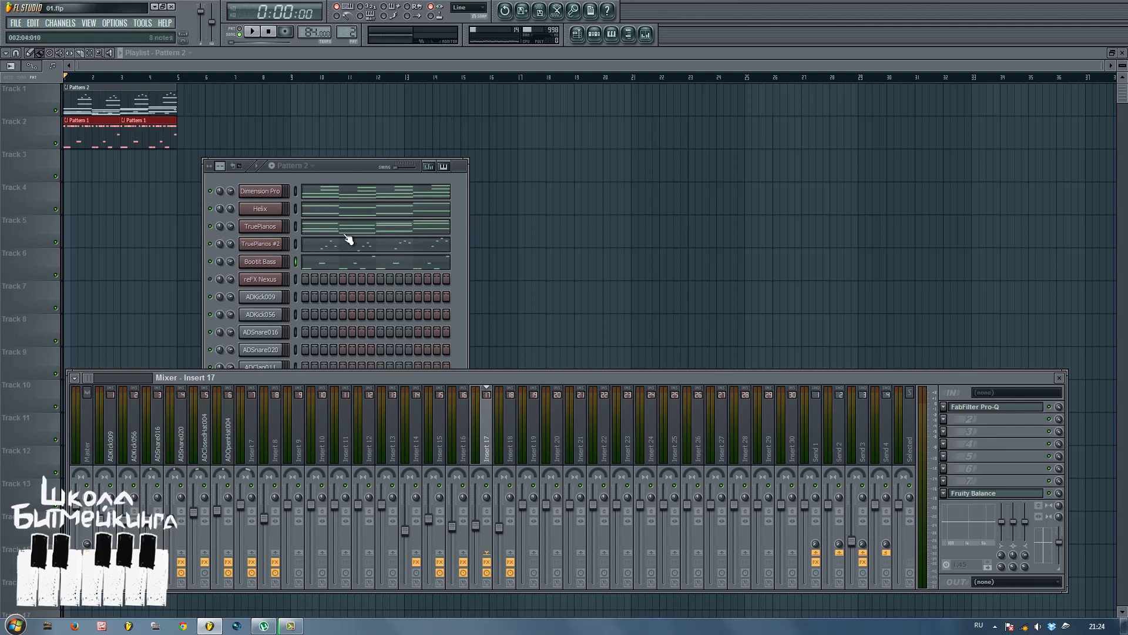
left_click(260, 262)
mouse_move(371, 308)
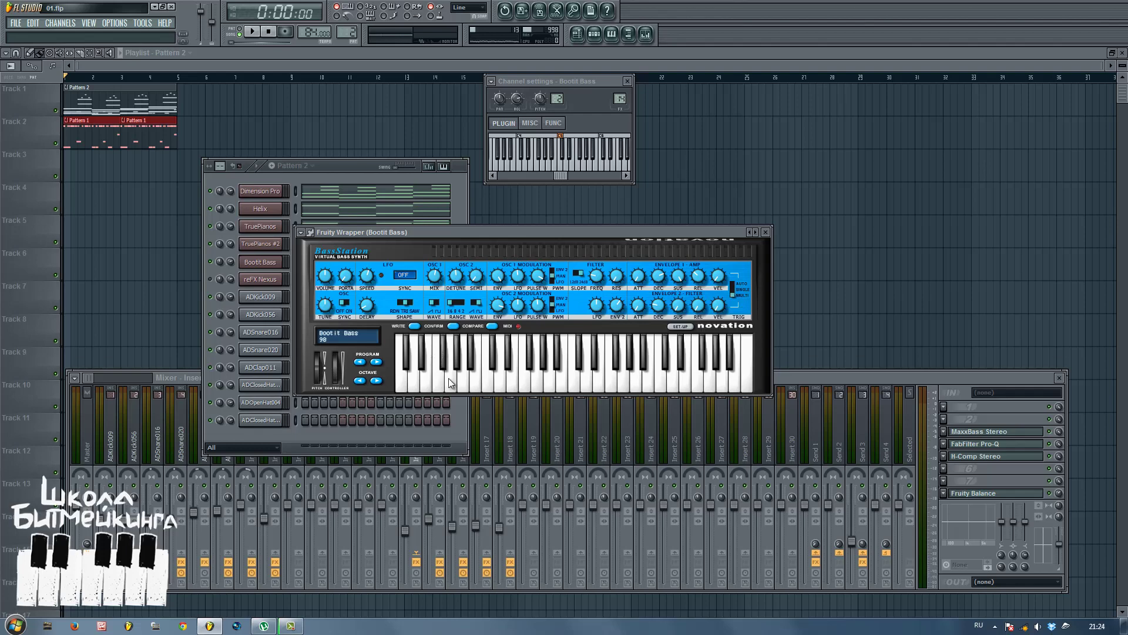
left_click_drag(449, 379, 486, 380)
left_click_drag(350, 259, 351, 300)
left_click_drag(359, 142, 375, 285)
left_click_drag(350, 287, 345, 274)
Play Pattern 2 on its own and select Insert 14 in the mixer.
left_click(337, 171)
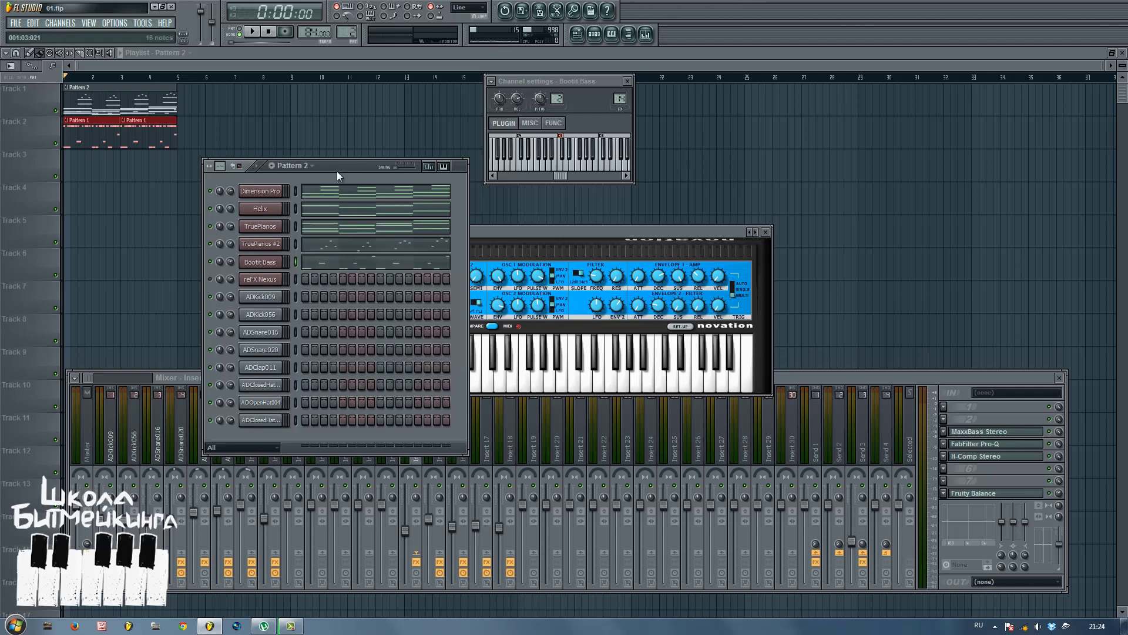
left_click(252, 31)
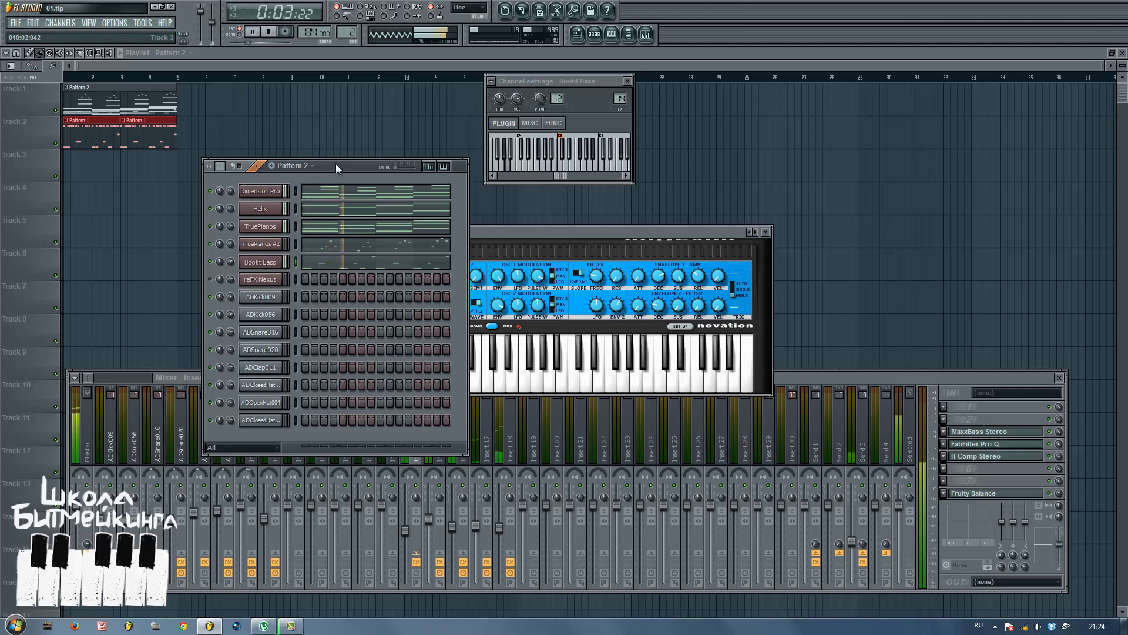
left_click(419, 491)
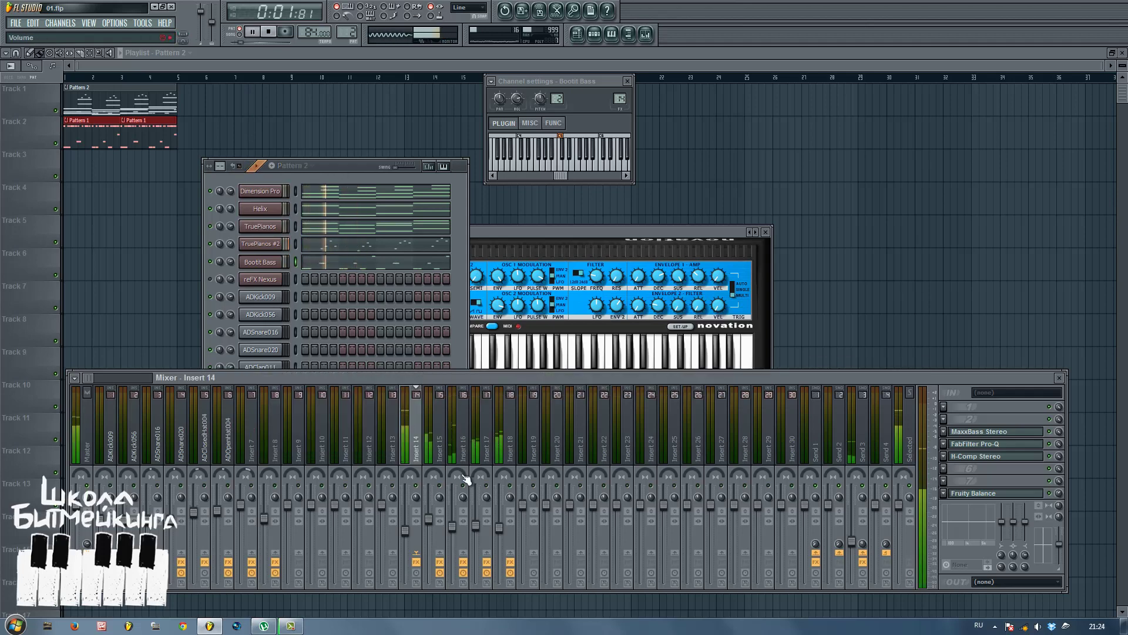
Set the Bootit Bass synthesizer's portamento to 66 while Pattern 2 plays, and stop playback.
left_click(507, 252)
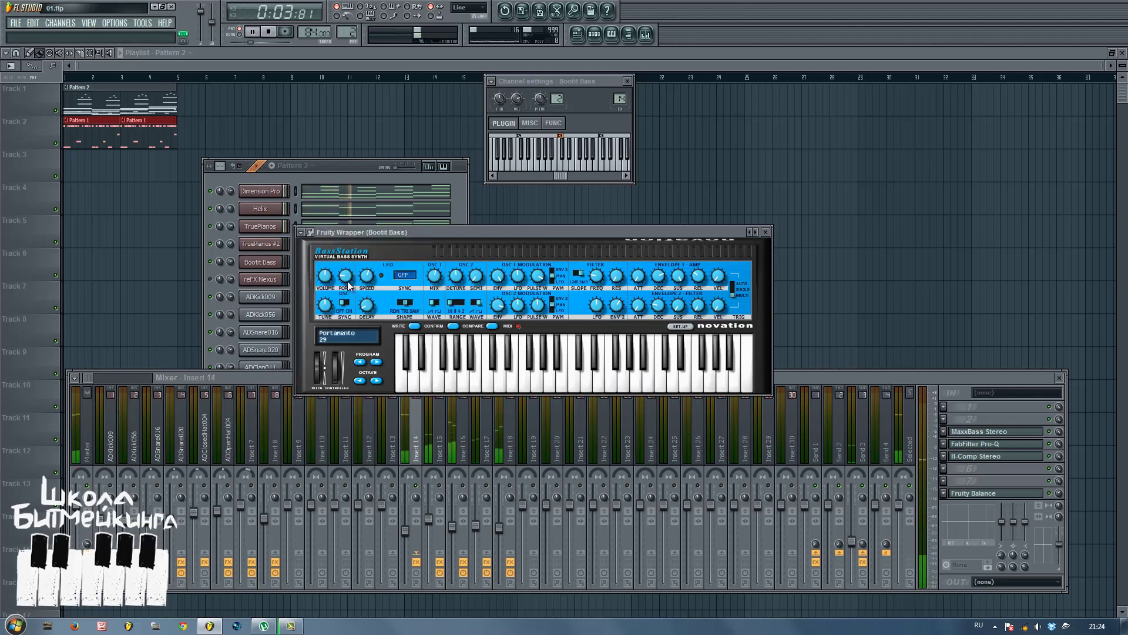
left_click(292, 269)
left_click(345, 274)
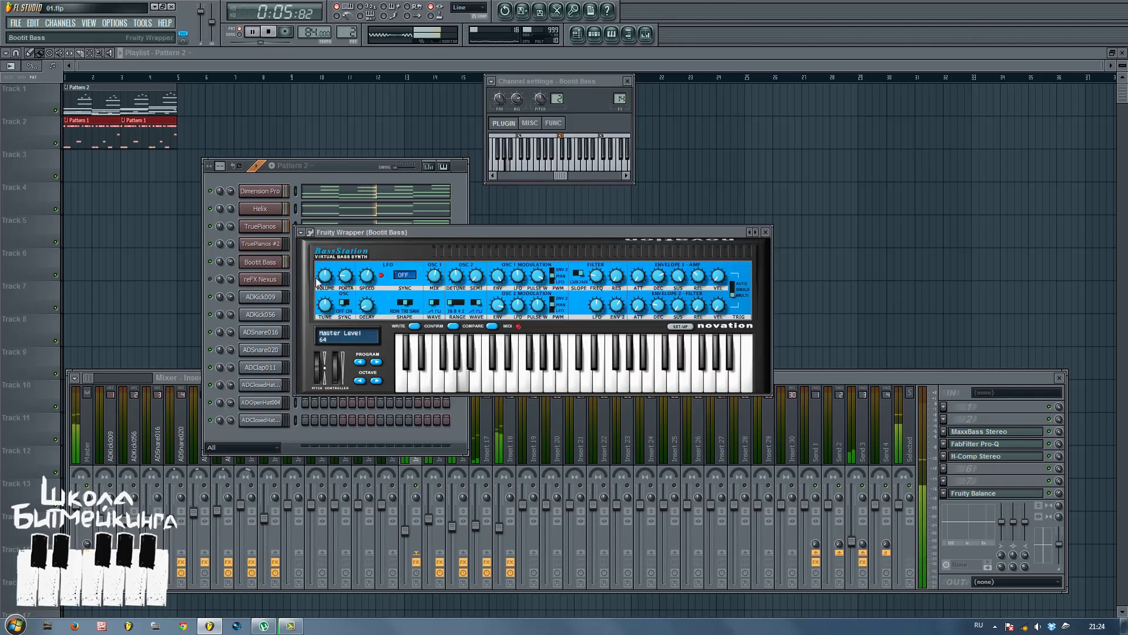
left_click_drag(346, 275, 345, 252)
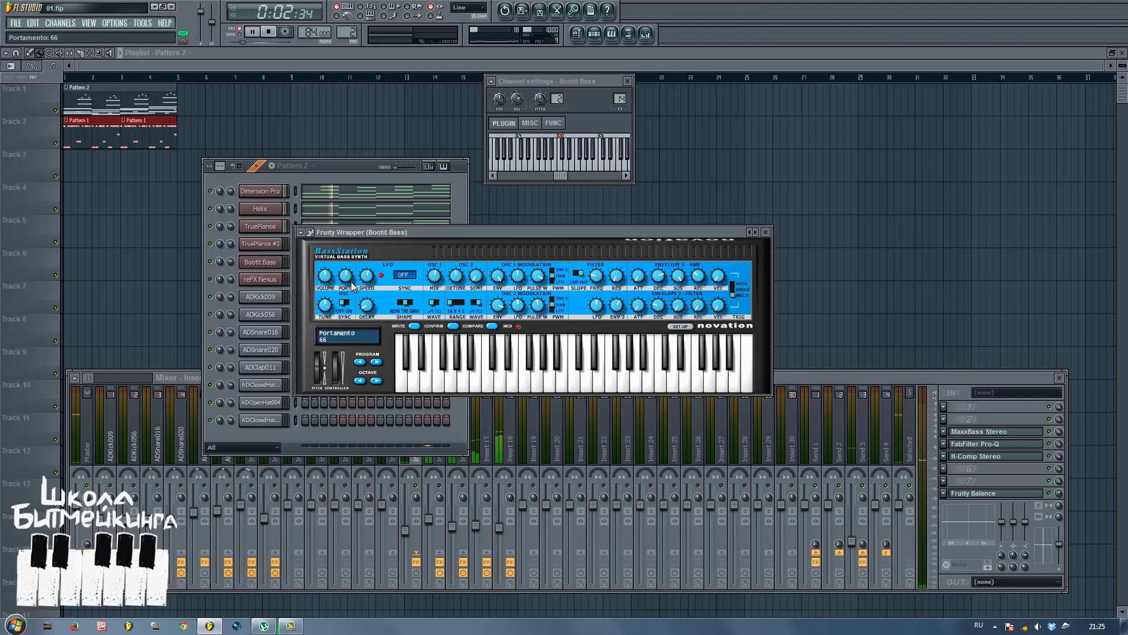
key("space")
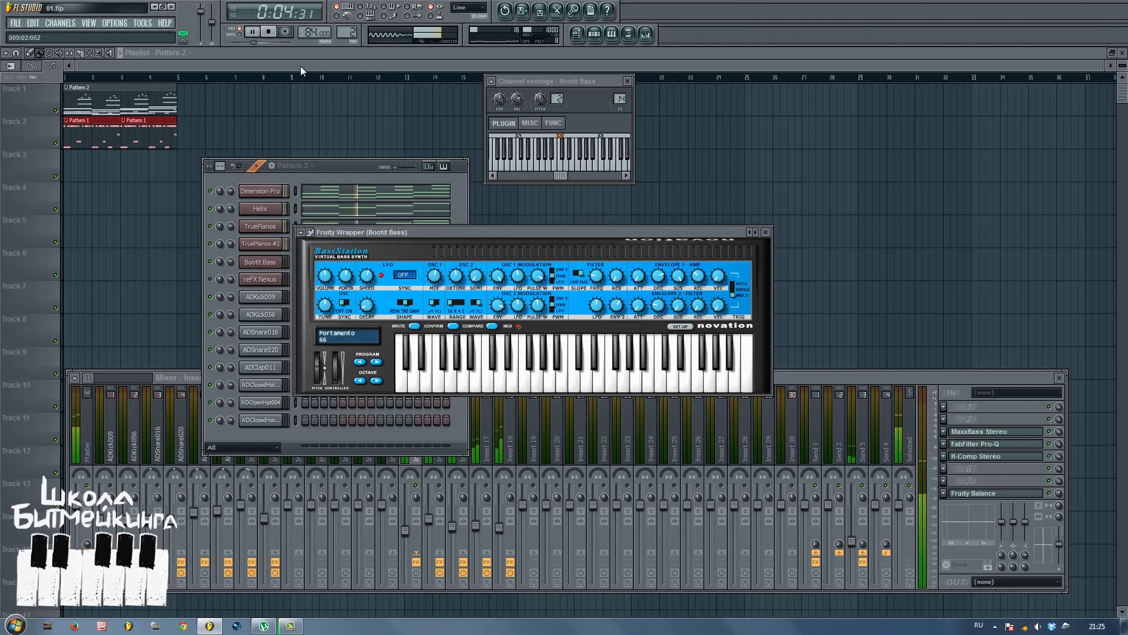
Close the Bootit Bass synthesizer and its channel settings, and move the Pattern 2 step sequencer clear of the mixer.
left_click(765, 233)
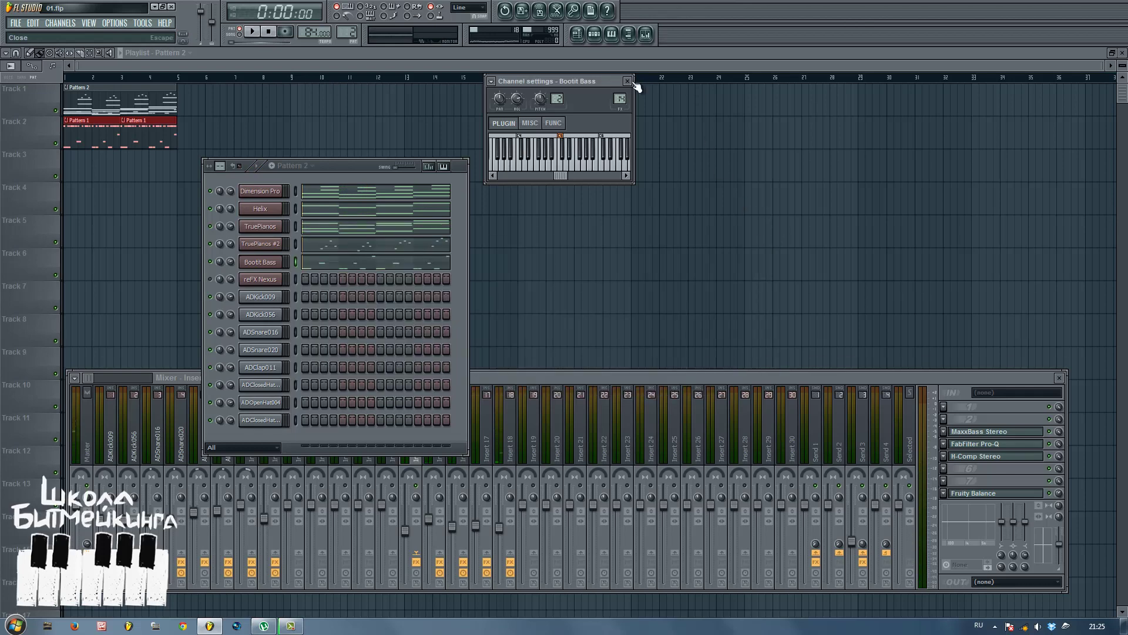
left_click(627, 81)
left_click_drag(376, 166, 541, 82)
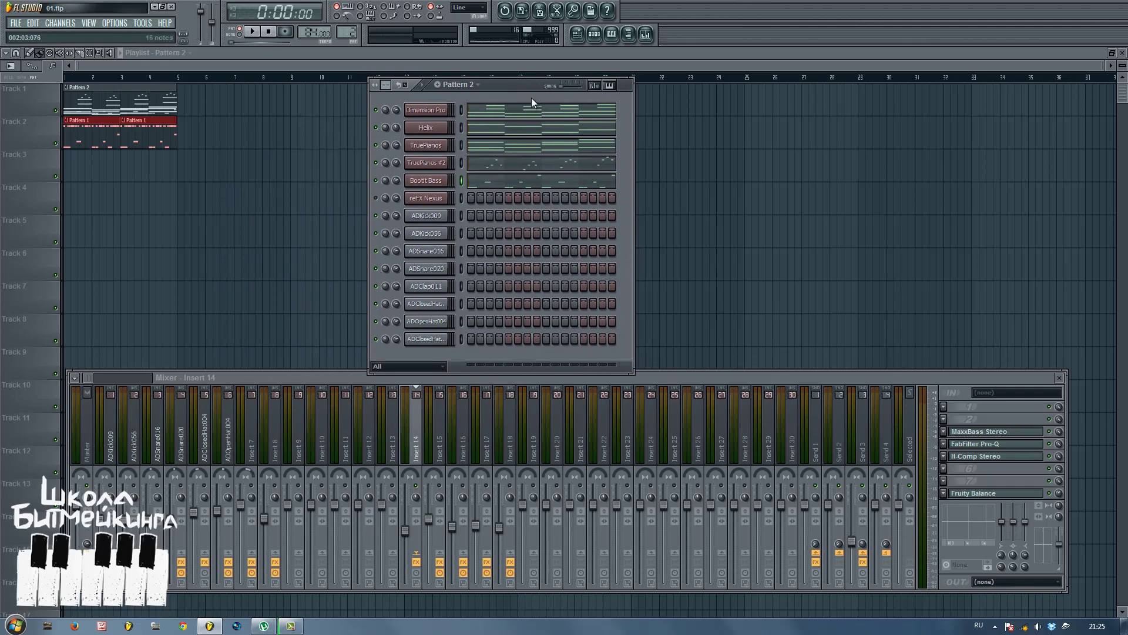
left_click_drag(532, 93, 549, 88)
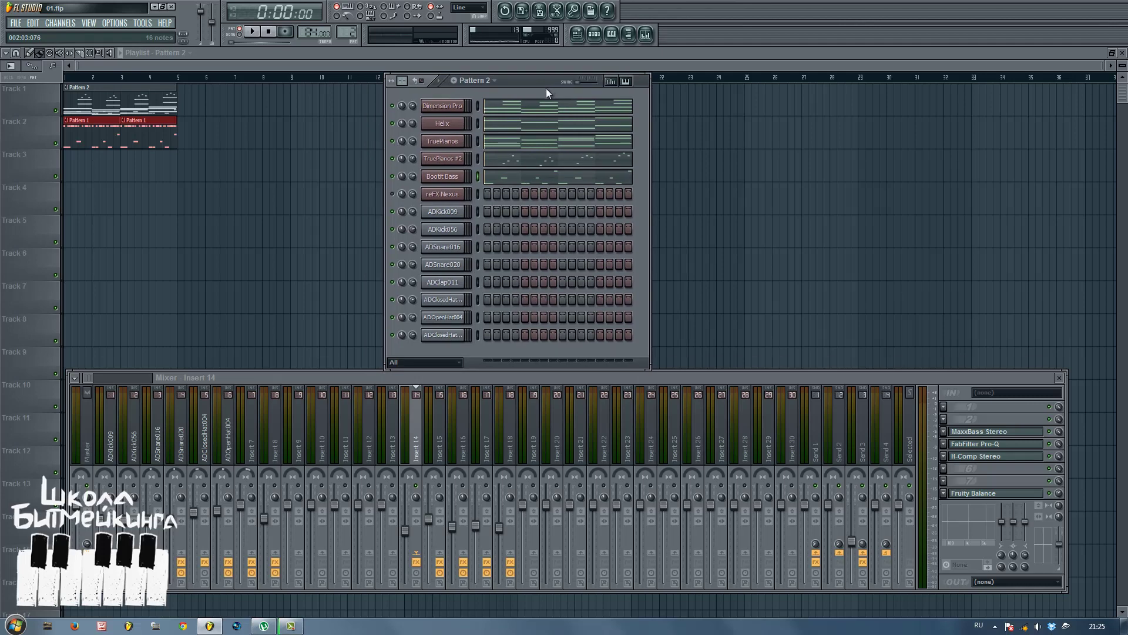